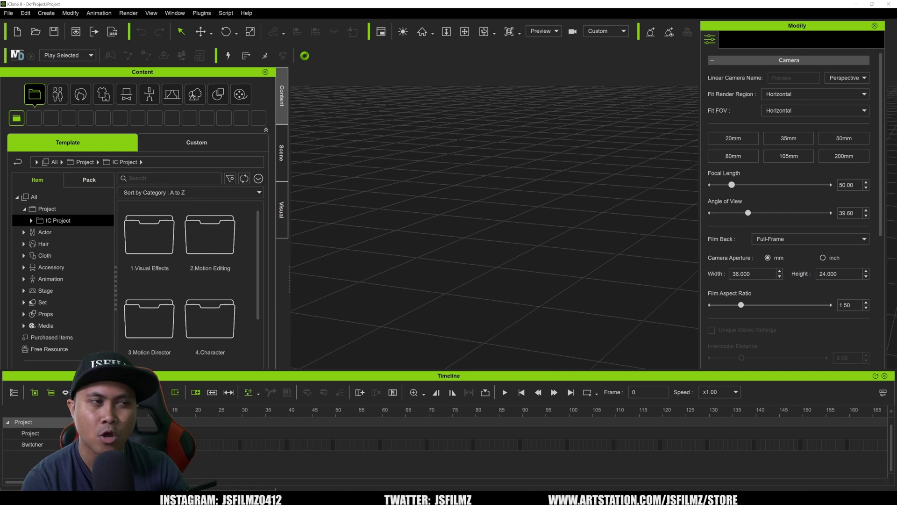
pyautogui.click(45, 232)
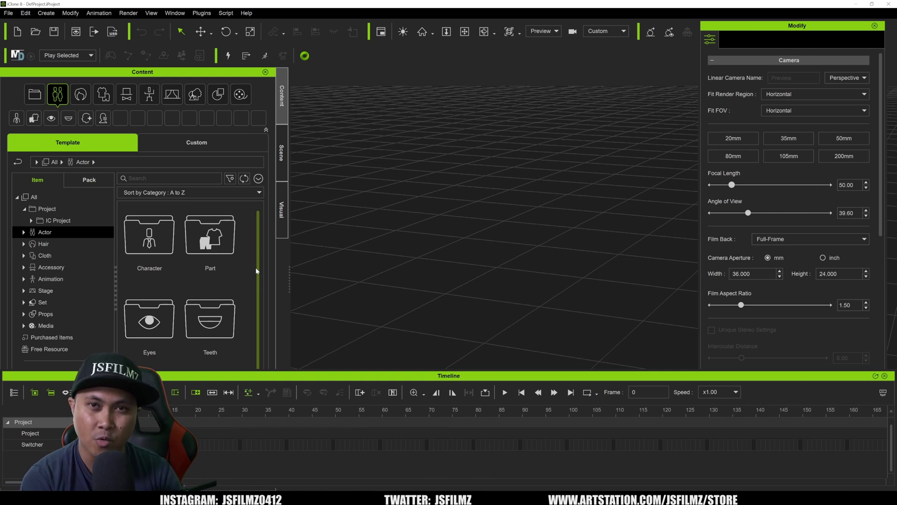
pyautogui.click(58, 220)
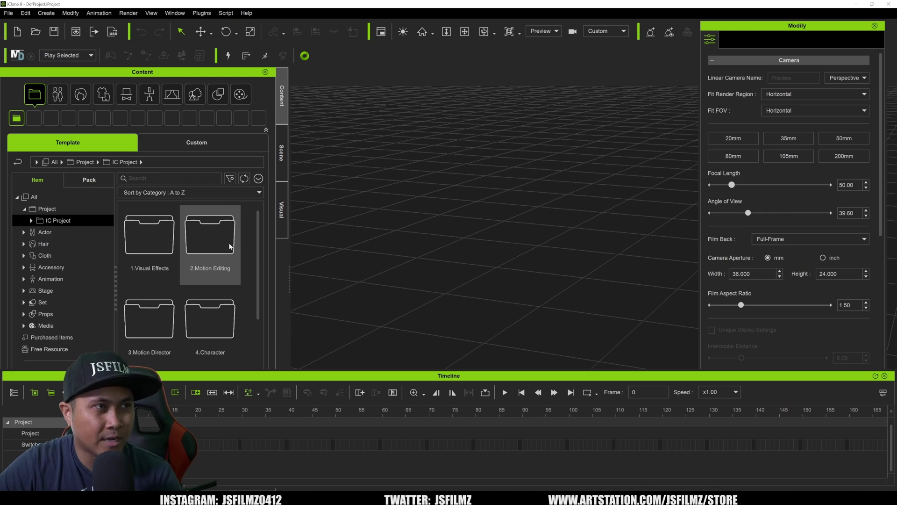
pyautogui.scroll(-3, 241, 247)
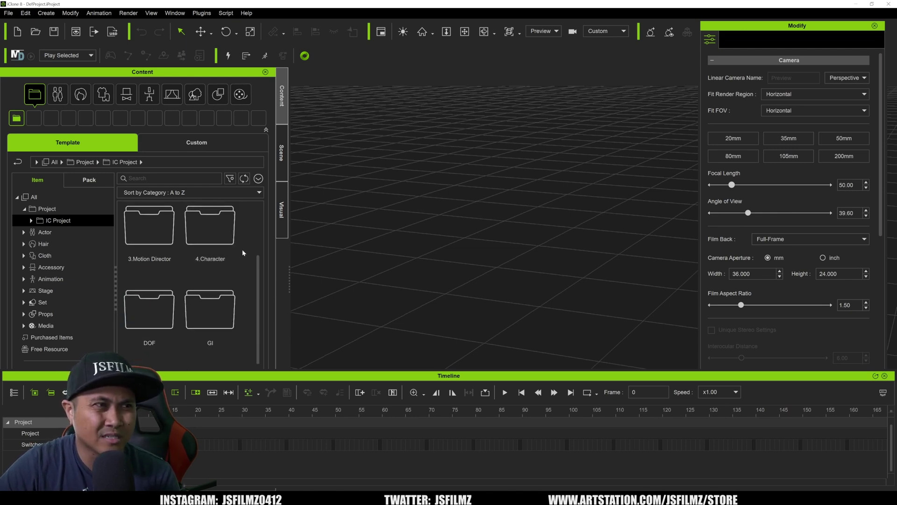
pyautogui.scroll(3, 253, 265)
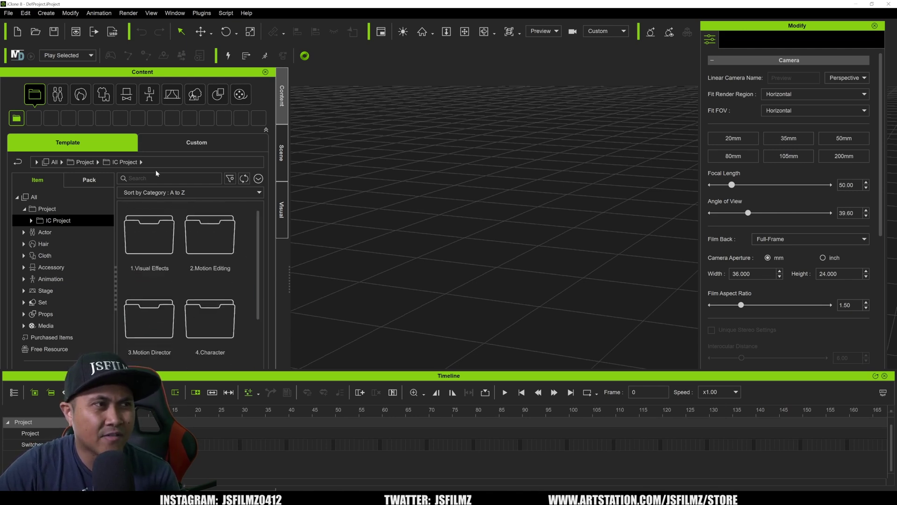
# Add the Motion Dummy_Male character from the Motion Dummy actor templates to the scene.
pyautogui.click(58, 94)
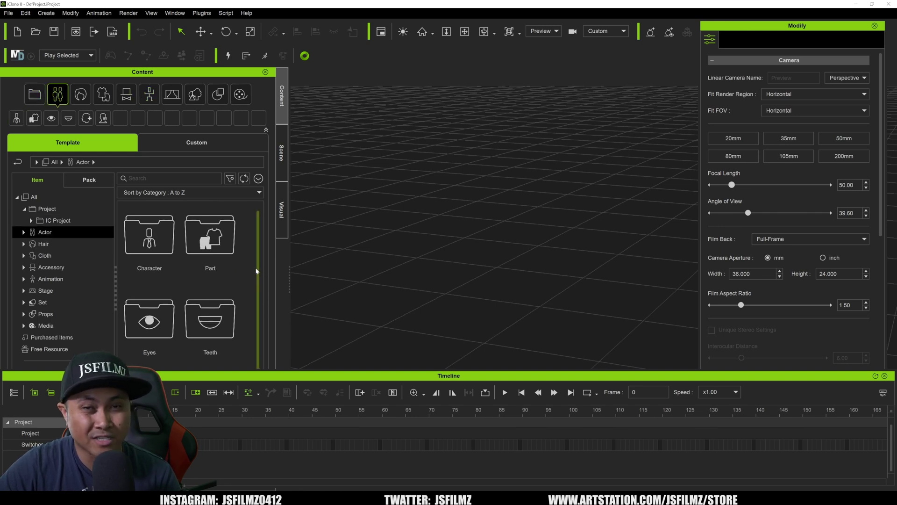
pyautogui.doubleClick(149, 234)
pyautogui.scroll(-1, 237, 274)
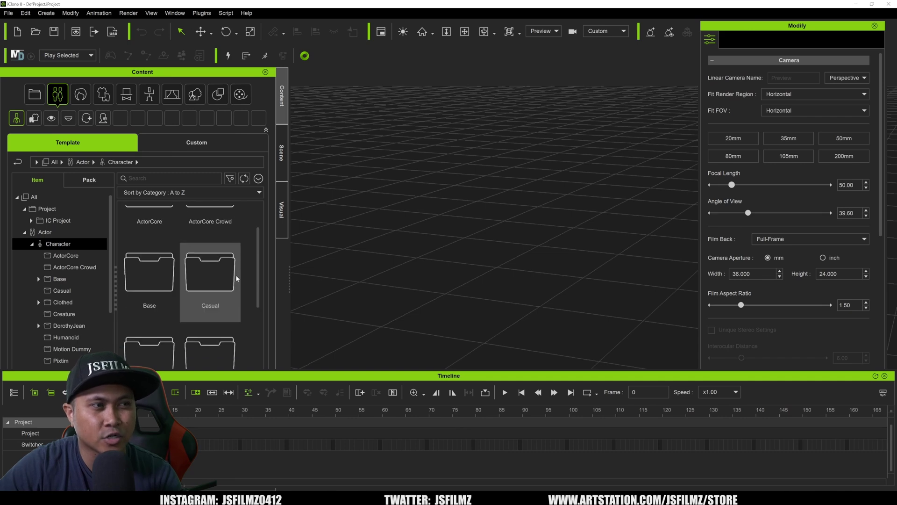
pyautogui.scroll(-3, 235, 277)
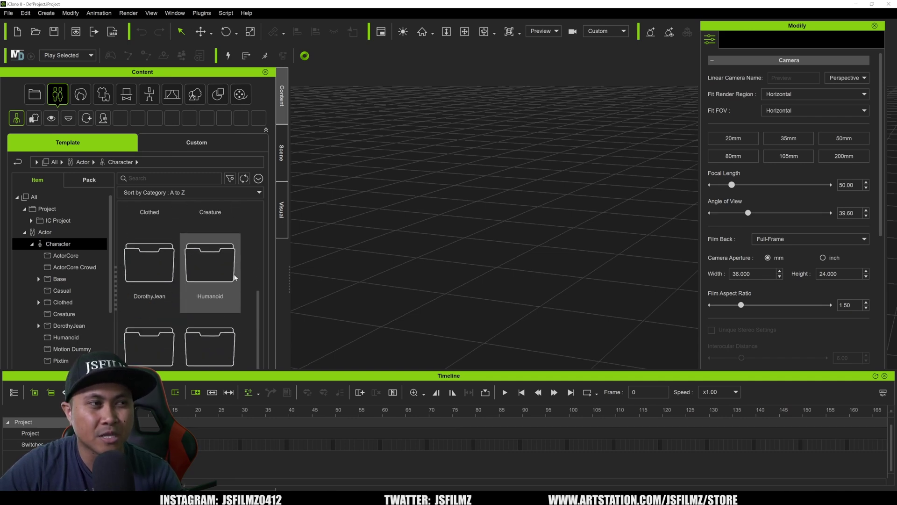
pyautogui.scroll(1, 172, 290)
pyautogui.doubleClick(152, 323)
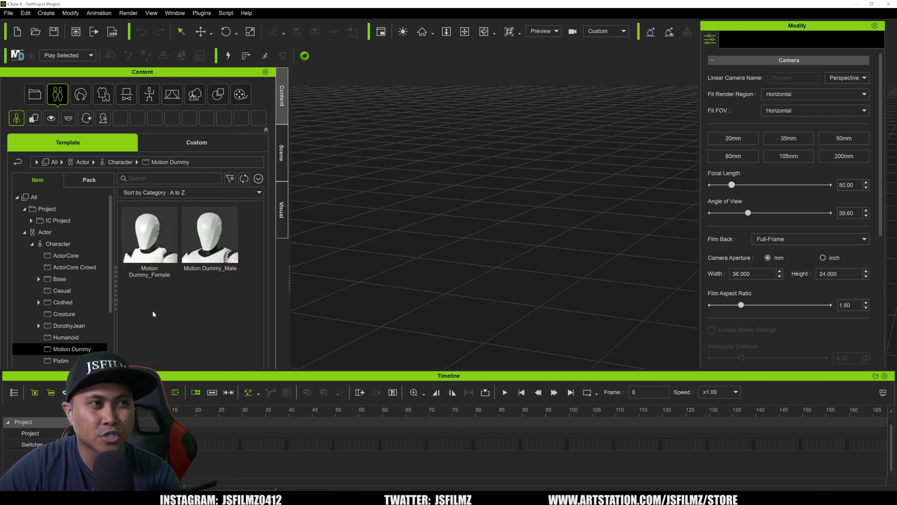
pyautogui.doubleClick(213, 251)
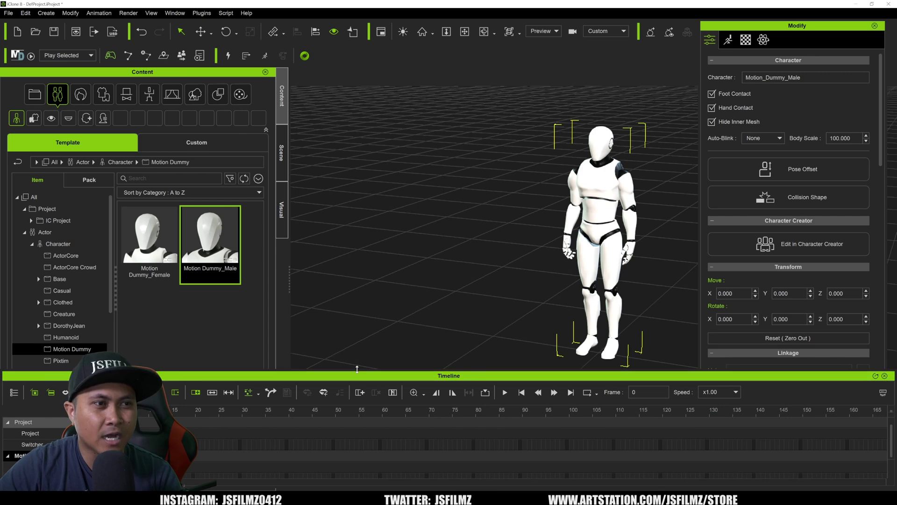
# Put the male motion dummy in a T-pose, working from its Motion track.
pyautogui.click(29, 433)
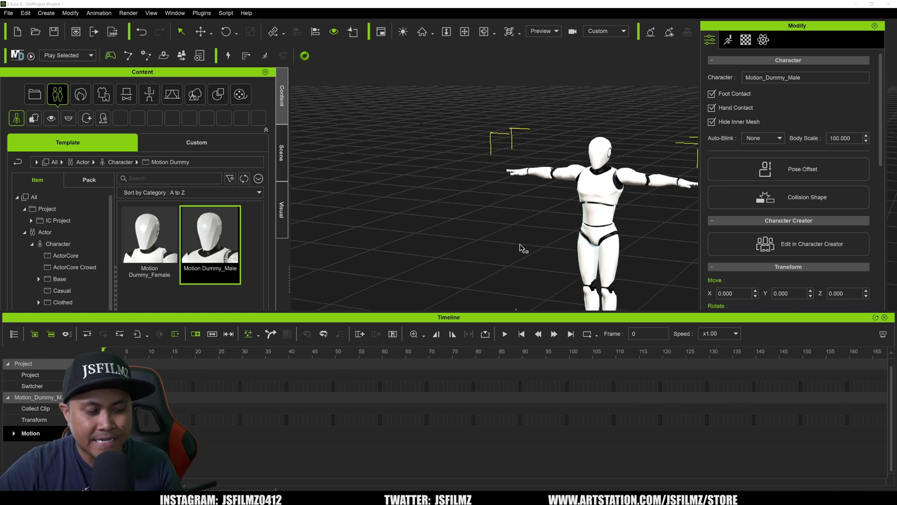
pyautogui.moveTo(643, 237); pyautogui.dragTo(563, 196, button='right')
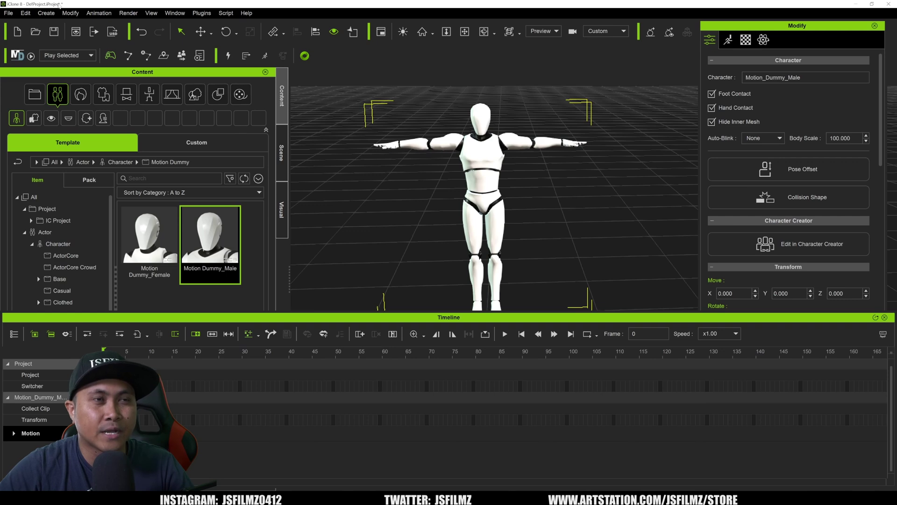
# Set up an FBX export of the dummy with the Blender preset and Current Frame range, and check its advanced settings.
pyautogui.click(8, 13)
pyautogui.moveTo(94, 87)
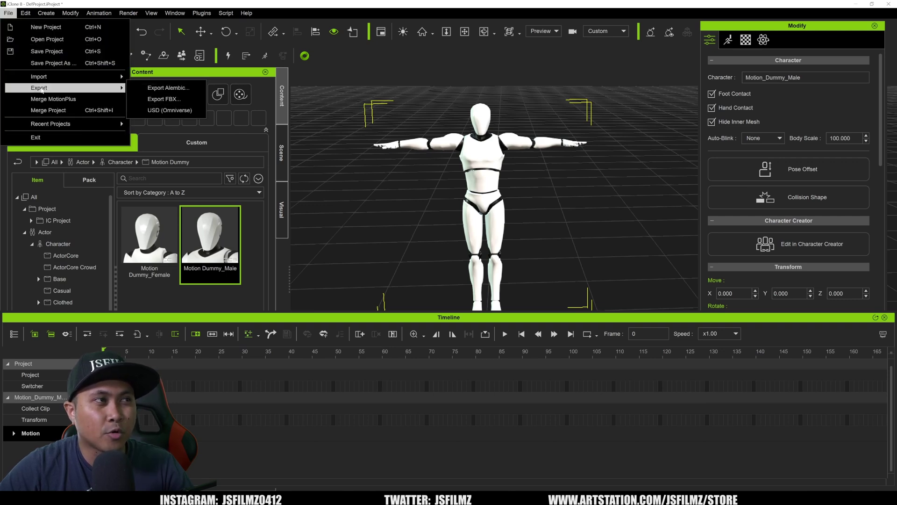
pyautogui.click(179, 97)
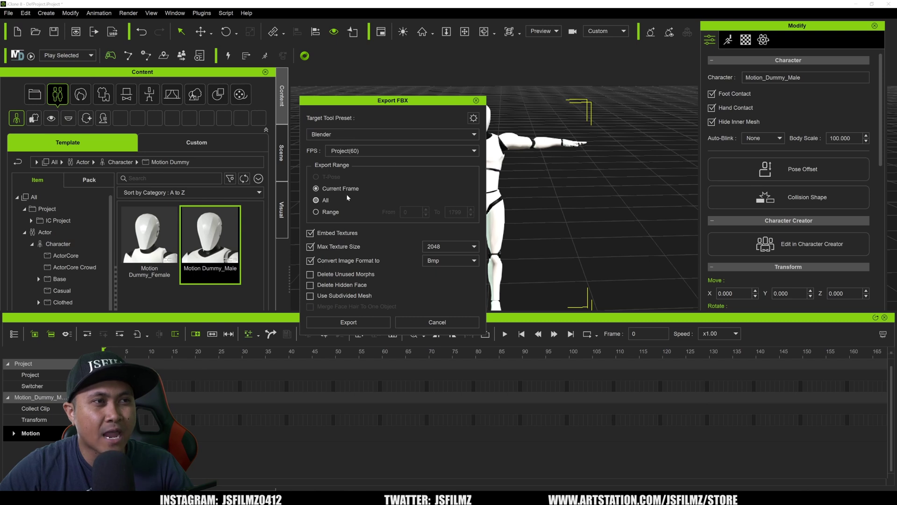
pyautogui.click(474, 118)
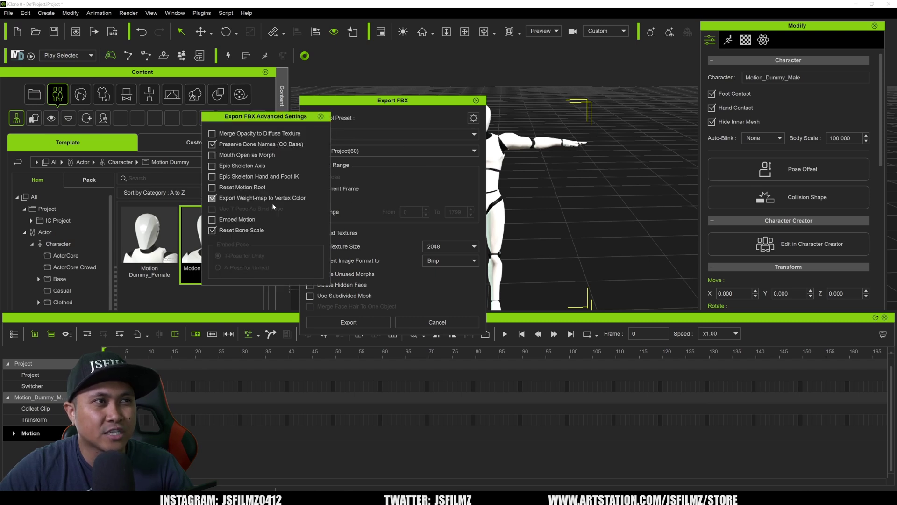
pyautogui.click(320, 116)
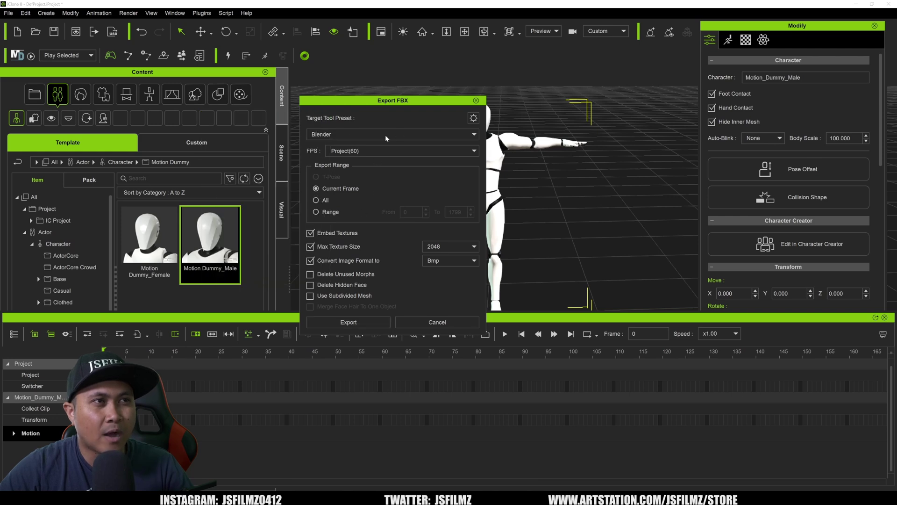
# Export the dummy as an FBX file named male into the wondertut folder on the Desktop.
pyautogui.click(355, 323)
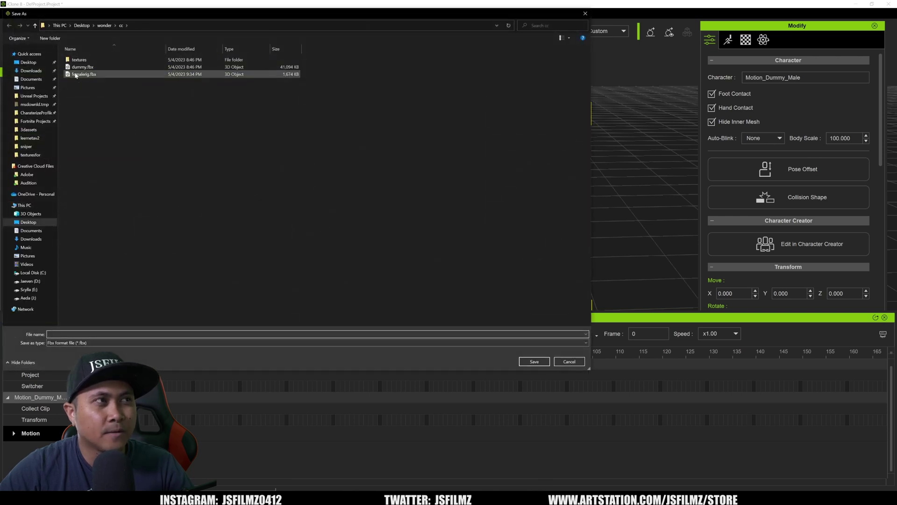
pyautogui.click(104, 26)
pyautogui.click(82, 26)
pyautogui.doubleClick(90, 72)
pyautogui.click(104, 334)
pyautogui.write('male')
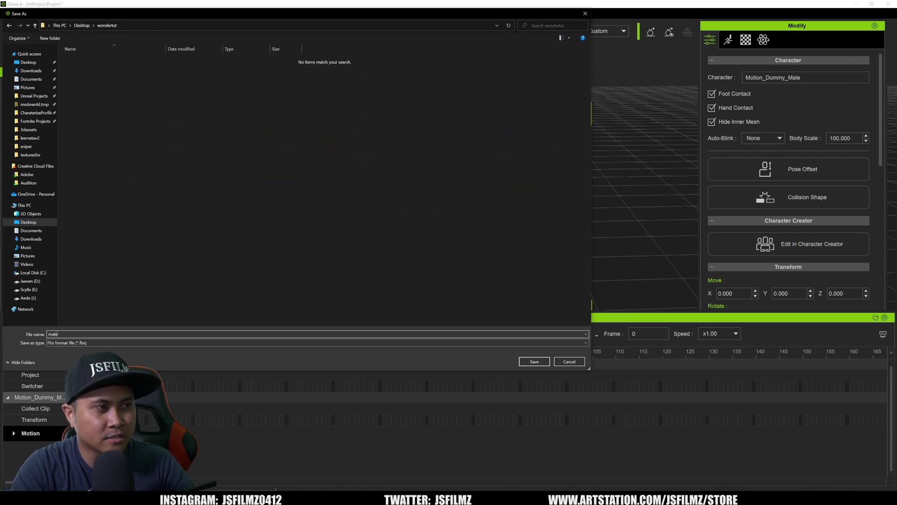
pyautogui.click(534, 360)
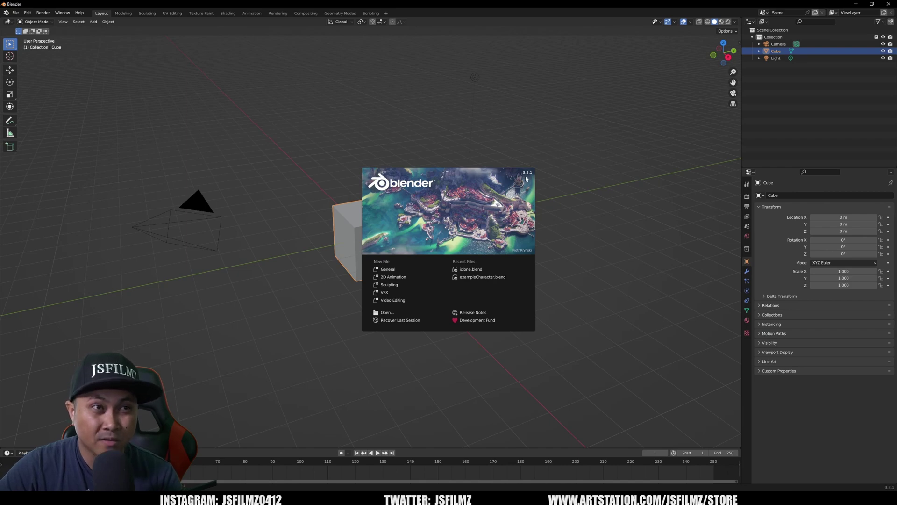
# Switch to Blender, dismiss the splash screen, and delete the default cube and camera.
pyautogui.click(401, 214)
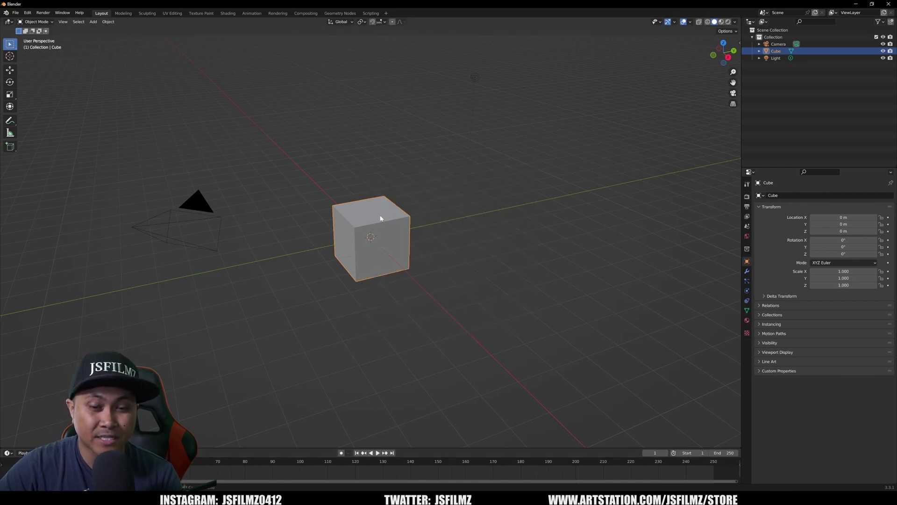
pyautogui.press('Delete')
pyautogui.click(205, 203)
pyautogui.press('Delete')
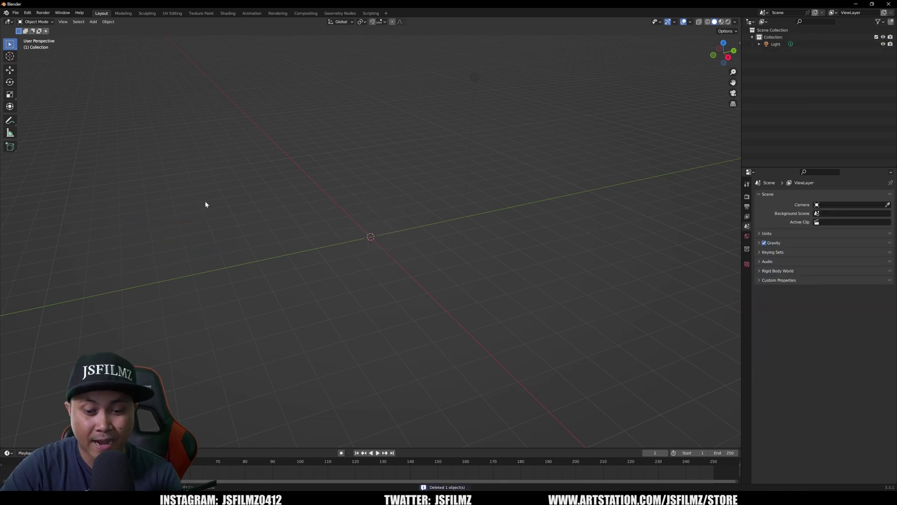
# Import the male FBX file from the wondertut folder on the Desktop.
pyautogui.click(16, 13)
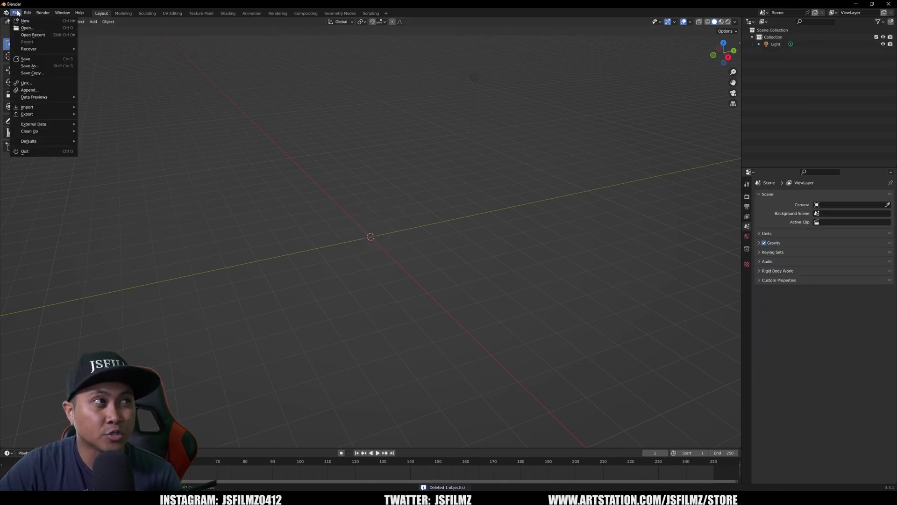
pyautogui.moveTo(34, 107)
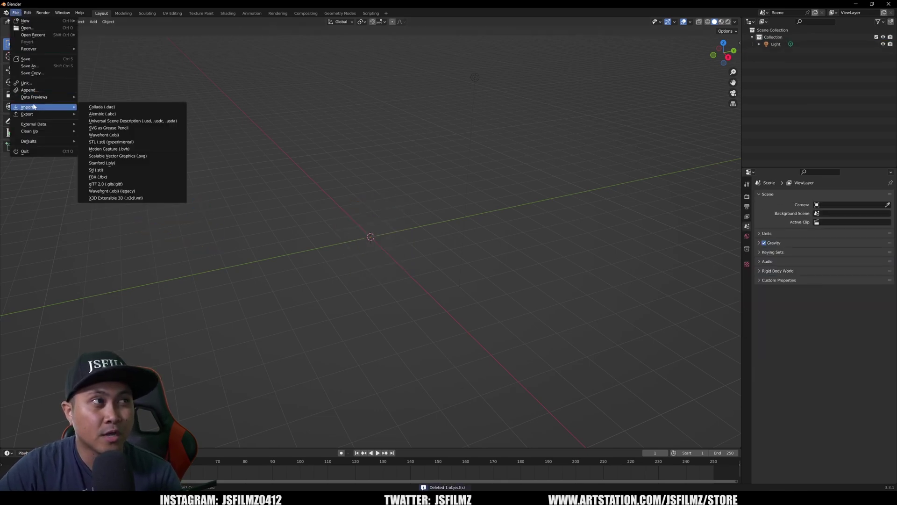
pyautogui.click(98, 177)
pyautogui.click(296, 218)
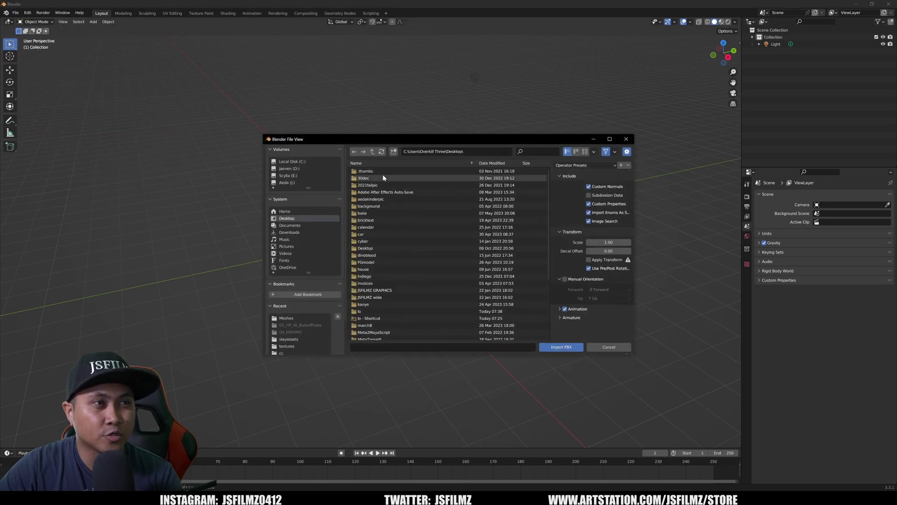
pyautogui.scroll(-4, 382, 329)
pyautogui.scroll(-2, 383, 328)
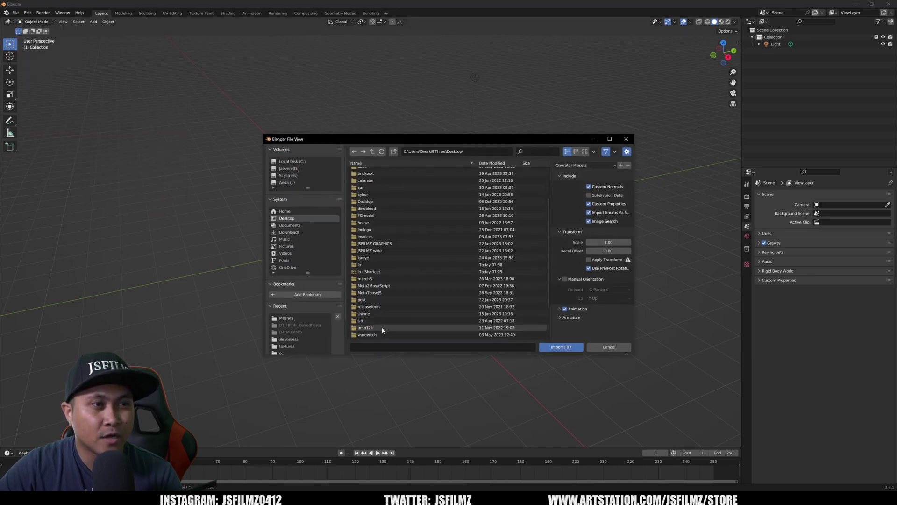
pyautogui.doubleClick(383, 322)
pyautogui.doubleClick(369, 178)
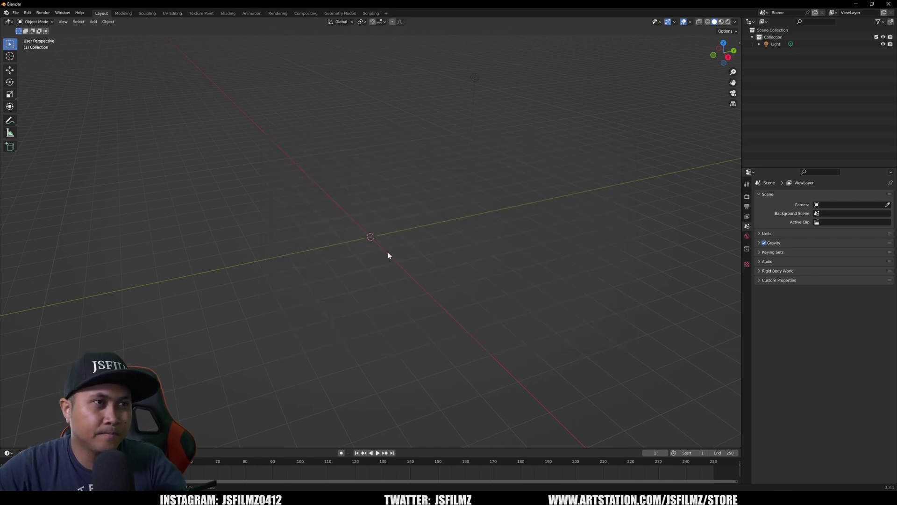
# Show the imported character in front orthographic view and clear the selection.
pyautogui.press('KP_1')
pyautogui.keyDown('shift'); pyautogui.moveTo(494, 221); pyautogui.dragTo(486, 251, button='middle'); pyautogui.keyUp('shift')
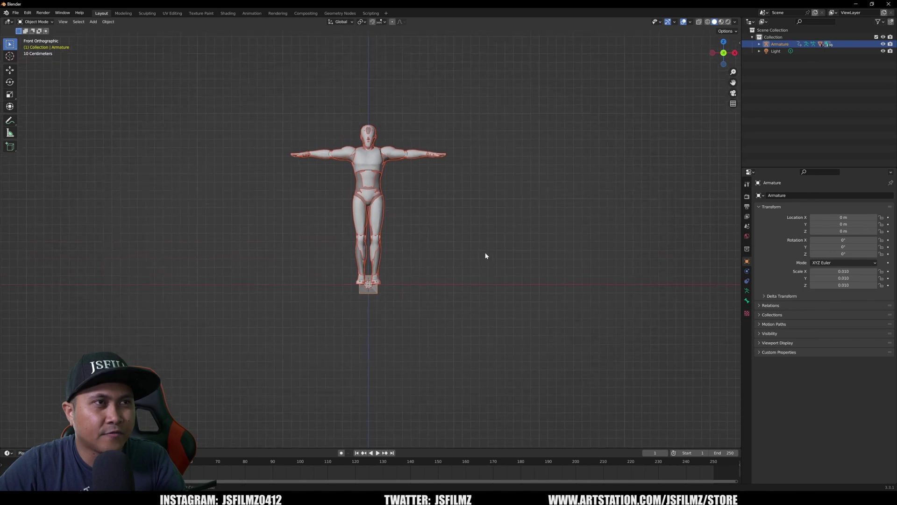
pyautogui.click(485, 248)
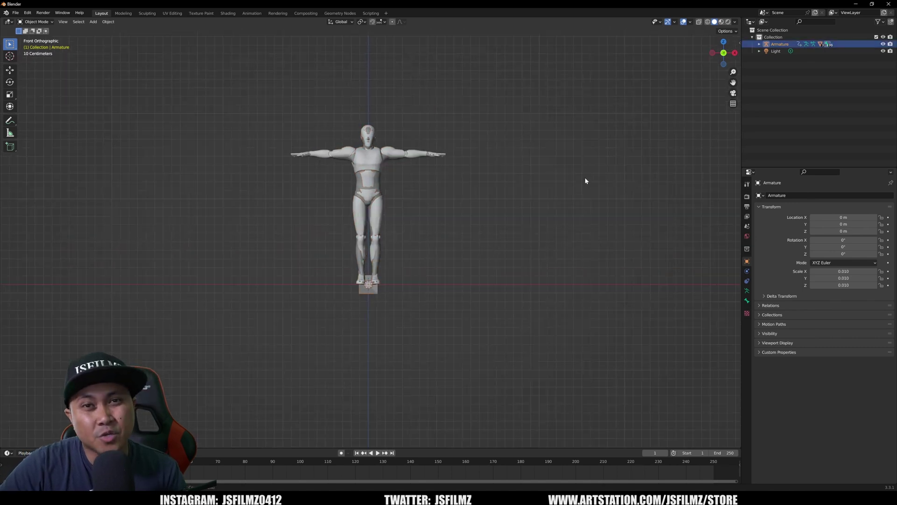
pyautogui.click(537, 217)
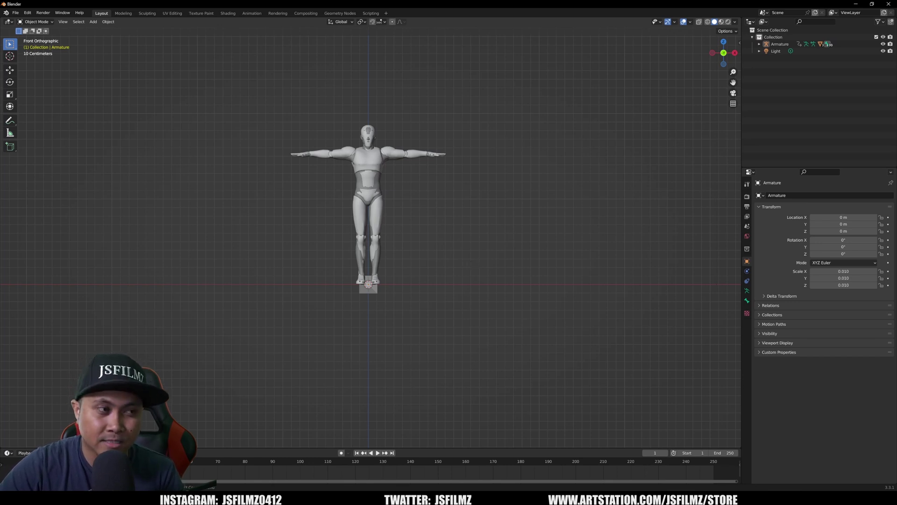
# Examine the bone names and hierarchy of exampleCharacter_BODY in the reference image screen.jpg, and return to Blender.
pyautogui.hotkey('alt', 'Tab')
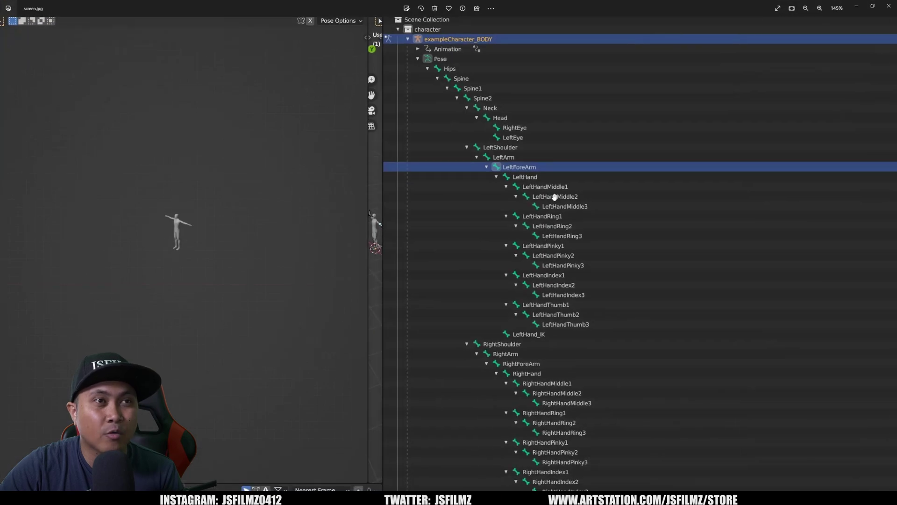
pyautogui.scroll(-3, 547, 170)
pyautogui.scroll(2, 406, 76)
pyautogui.moveTo(406, 76); pyautogui.dragTo(408, 137)
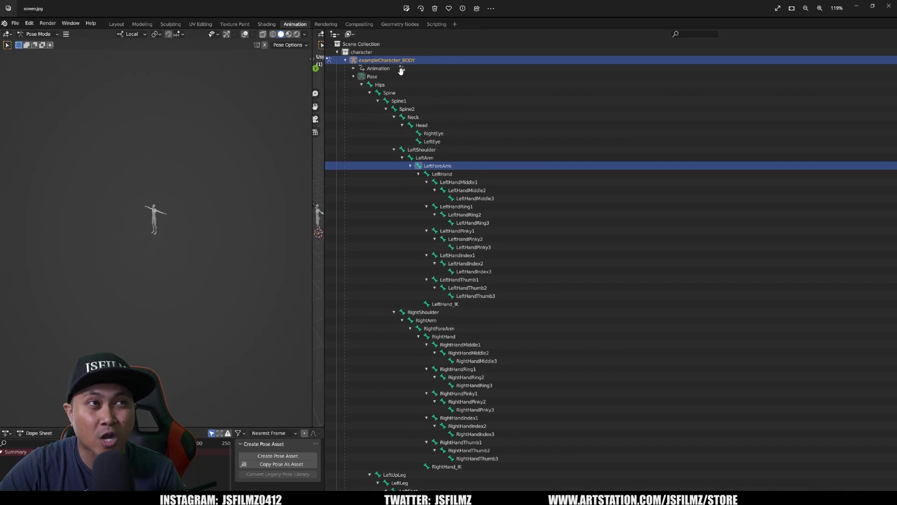
pyautogui.moveTo(466, 228); pyautogui.dragTo(461, 185)
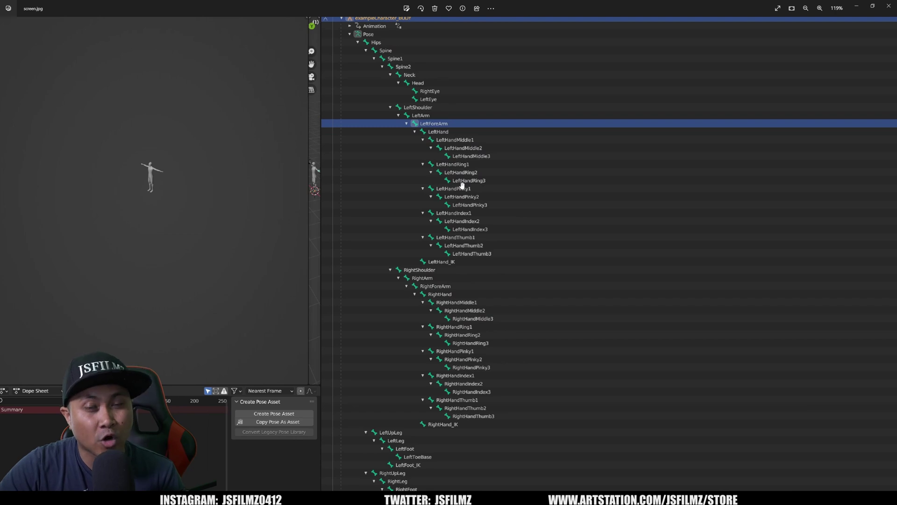
pyautogui.moveTo(460, 187); pyautogui.dragTo(458, 124)
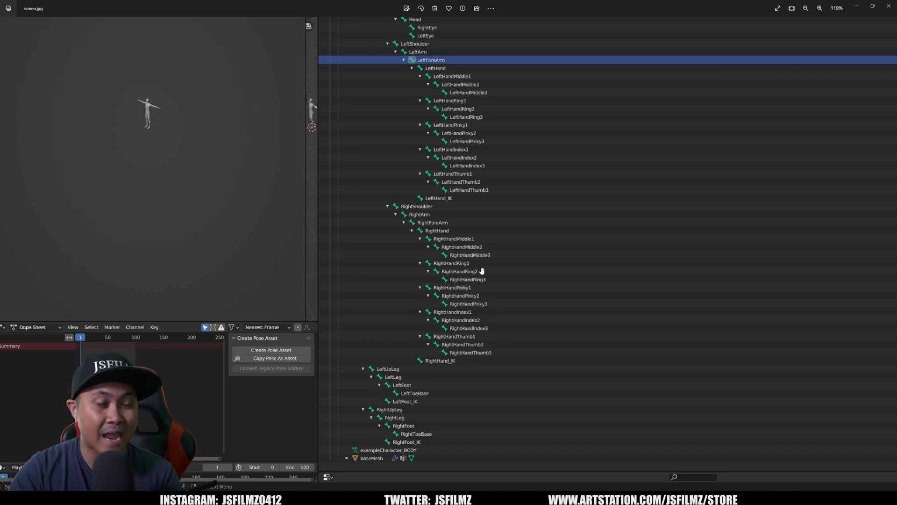
pyautogui.moveTo(482, 271); pyautogui.dragTo(449, 207)
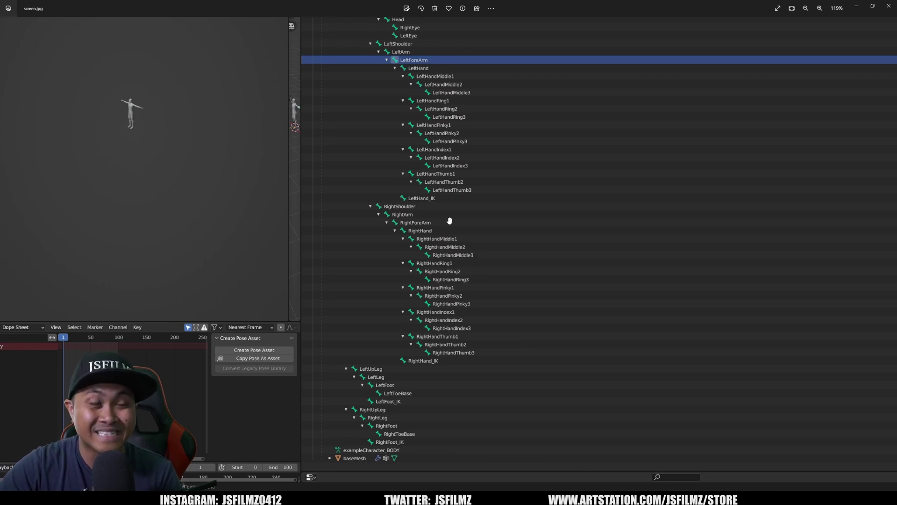
pyautogui.moveTo(457, 208); pyautogui.dragTo(457, 236)
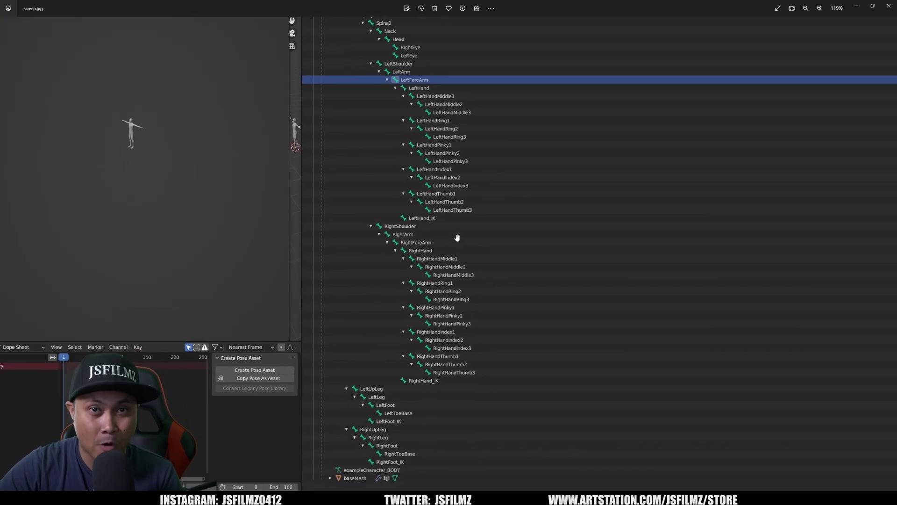
pyautogui.click(856, 6)
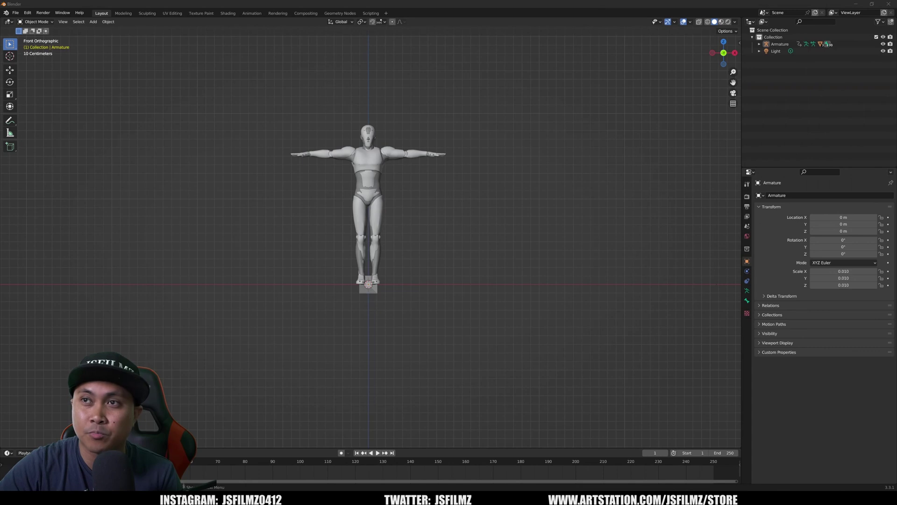
# Delete the imported Armature, leaving the character's meshes in the scene.
pyautogui.click(368, 287)
pyautogui.press('Delete')
pyautogui.scroll(-8, 416, 229)
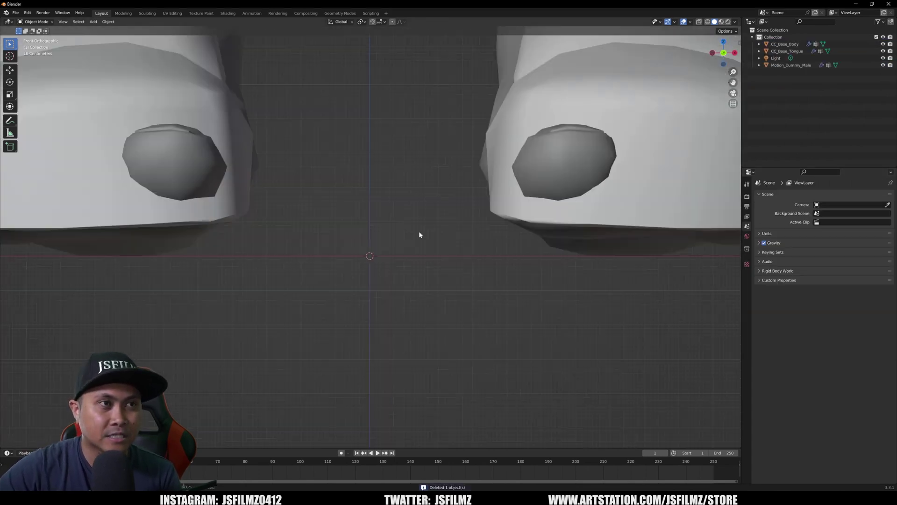
pyautogui.scroll(-4, 441, 211)
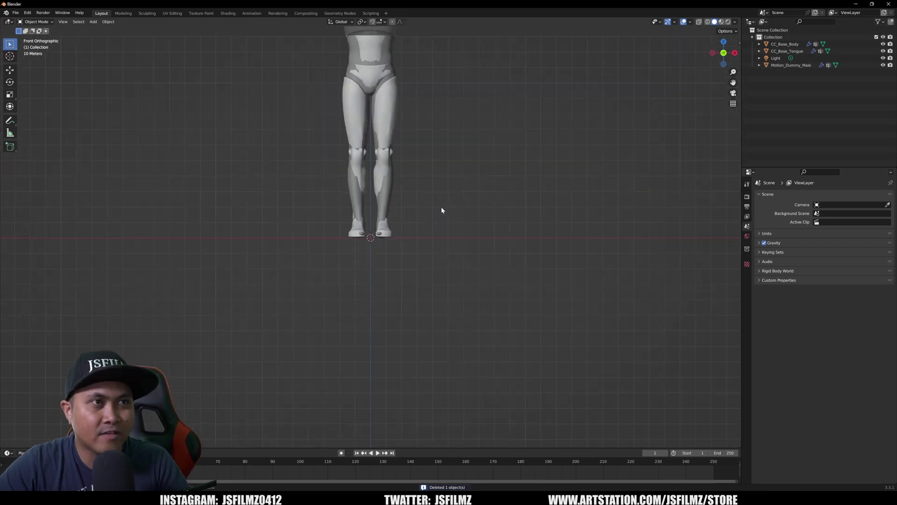
pyautogui.scroll(3, 442, 236)
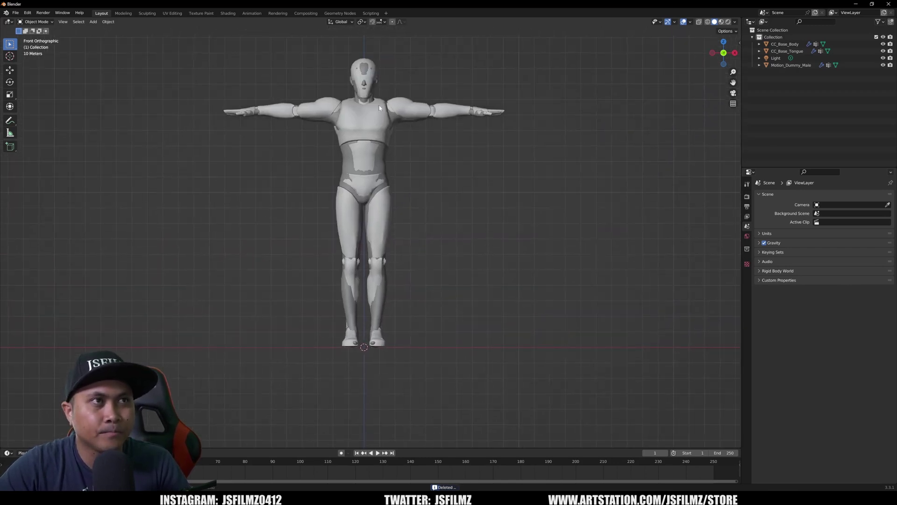
# Delete CC_Base_Tongue, the Light and CC_Base_Body, and select the Motion_Dummy_Male mesh.
pyautogui.click(782, 52)
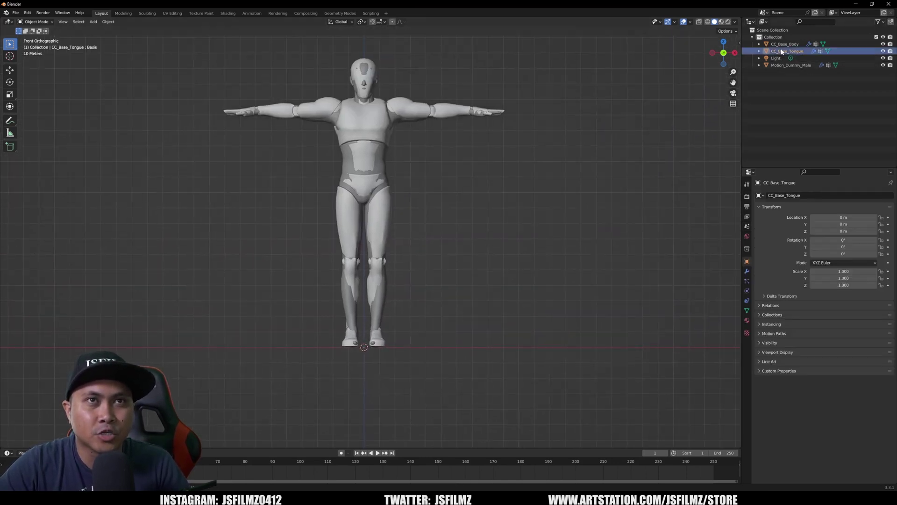
pyautogui.press('Delete')
pyautogui.click(783, 52)
pyautogui.press('Delete')
pyautogui.click(787, 43)
pyautogui.press('Delete')
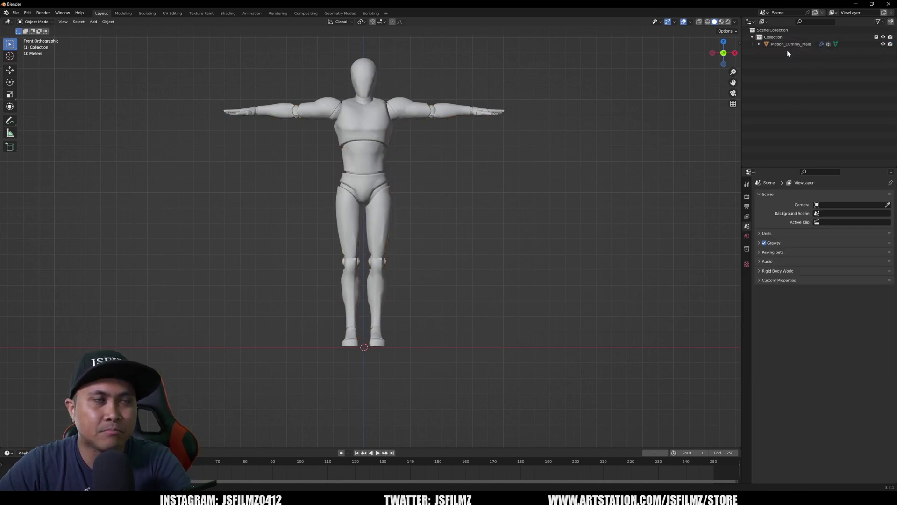
pyautogui.click(789, 46)
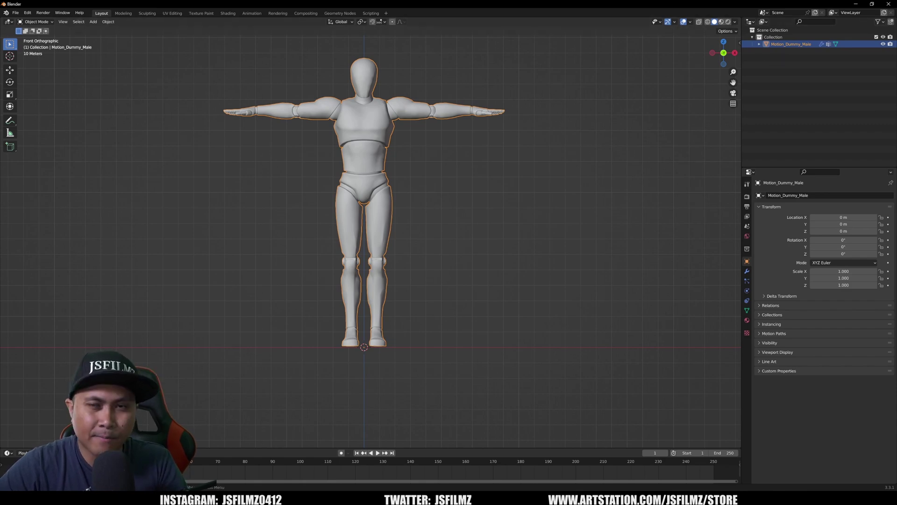
# Switch to iClone, select the male dummy and show the texture settings of its Motion_Dummy_Male material.
pyautogui.hotkey('alt', 'Tab')
pyautogui.moveTo(559, 207); pyautogui.dragTo(571, 220)
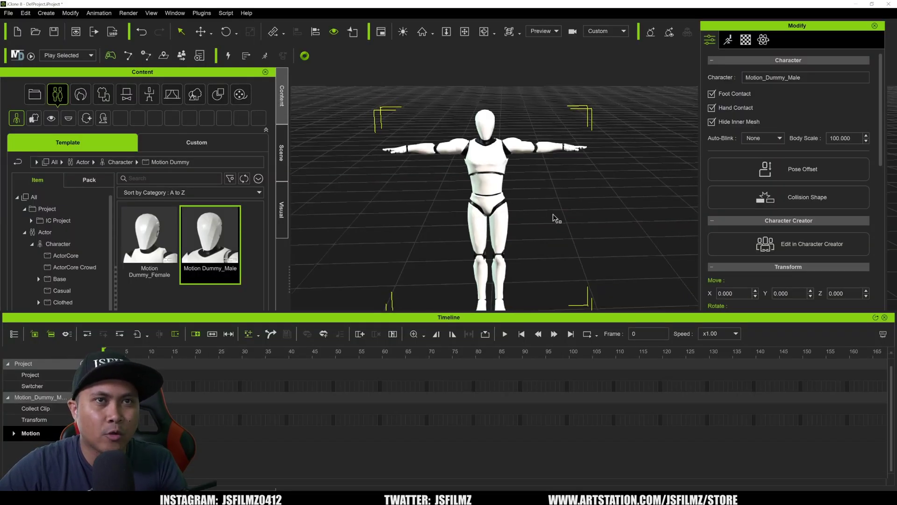
pyautogui.moveTo(700, 135); pyautogui.dragTo(651, 136)
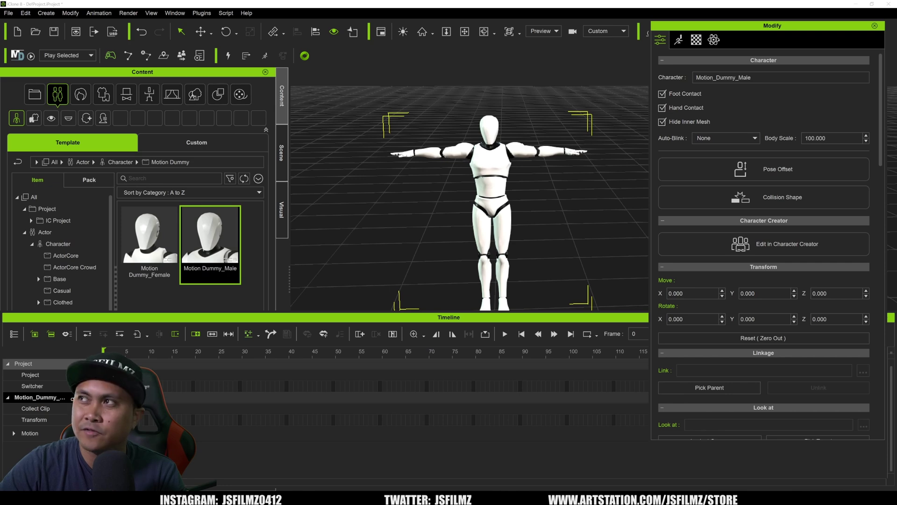
pyautogui.click(531, 206)
pyautogui.click(493, 191)
pyautogui.click(696, 40)
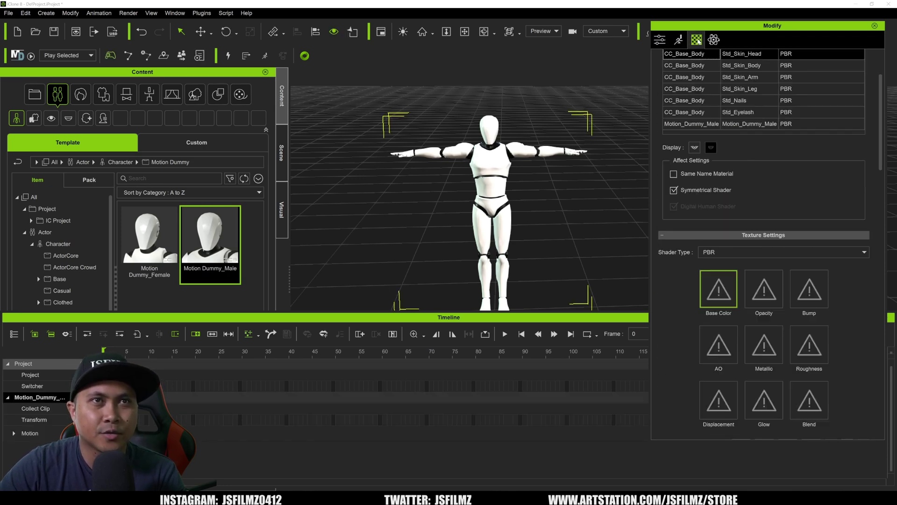
pyautogui.click(688, 125)
# Save the material's Base Color texture as a PNG named Diff in the wondertut folder on the Desktop.
pyautogui.rightClick(720, 283)
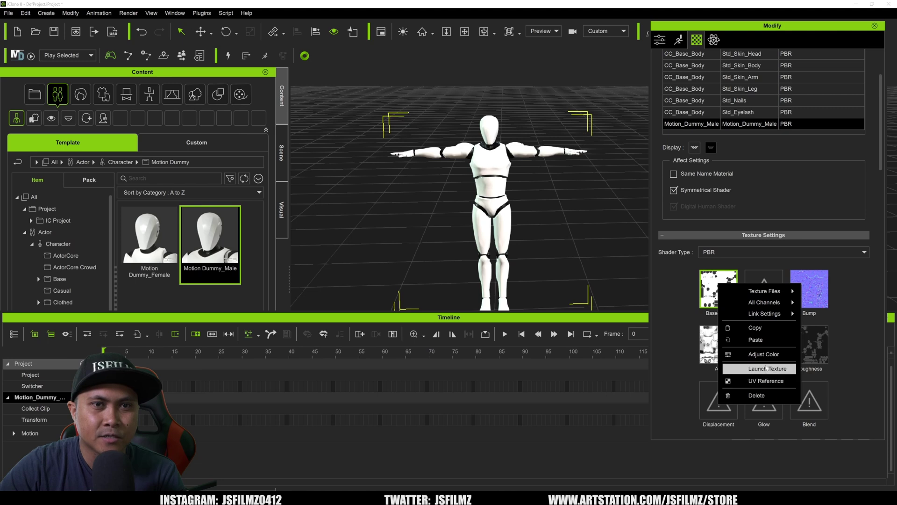
pyautogui.rightClick(701, 292)
pyautogui.rightClick(717, 279)
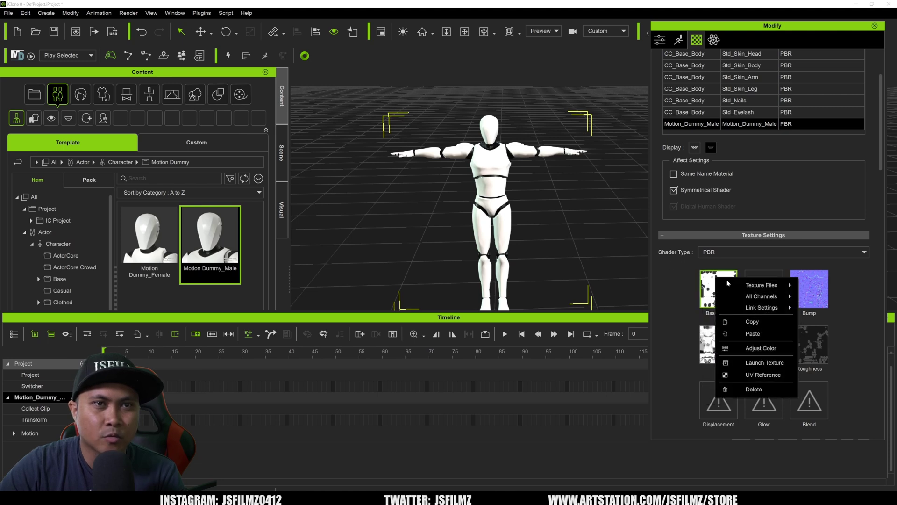
pyautogui.moveTo(748, 290)
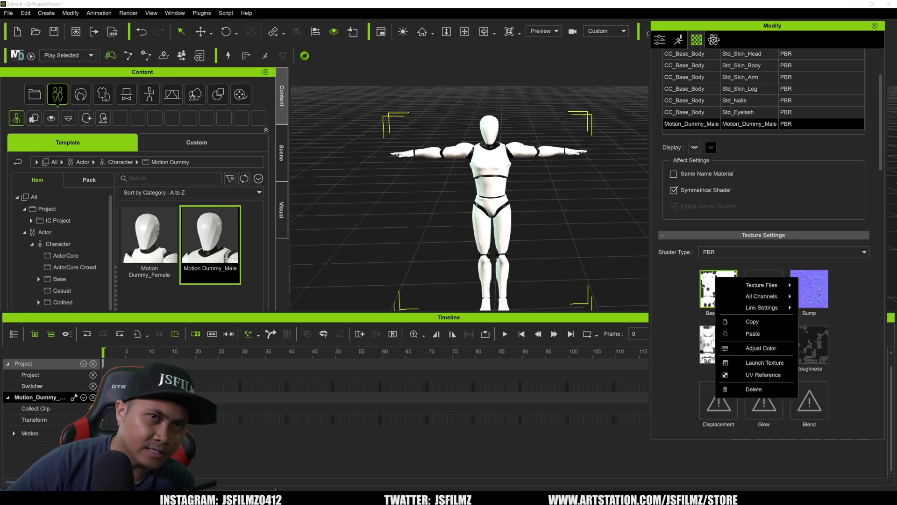
pyautogui.click(843, 291)
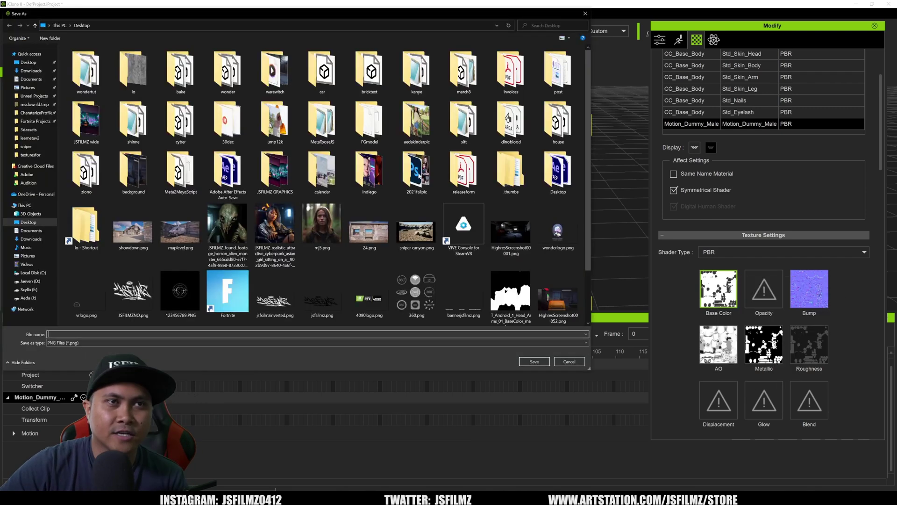
pyautogui.doubleClick(84, 74)
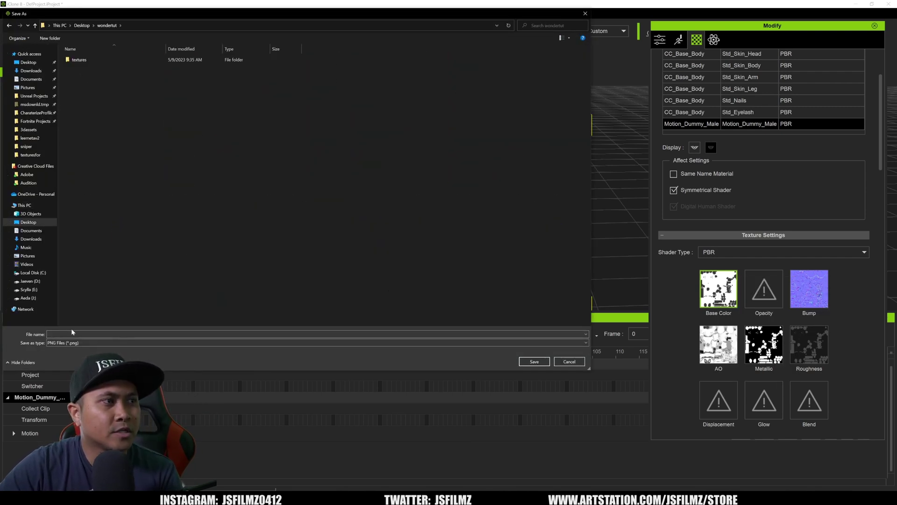
pyautogui.write('Diff')
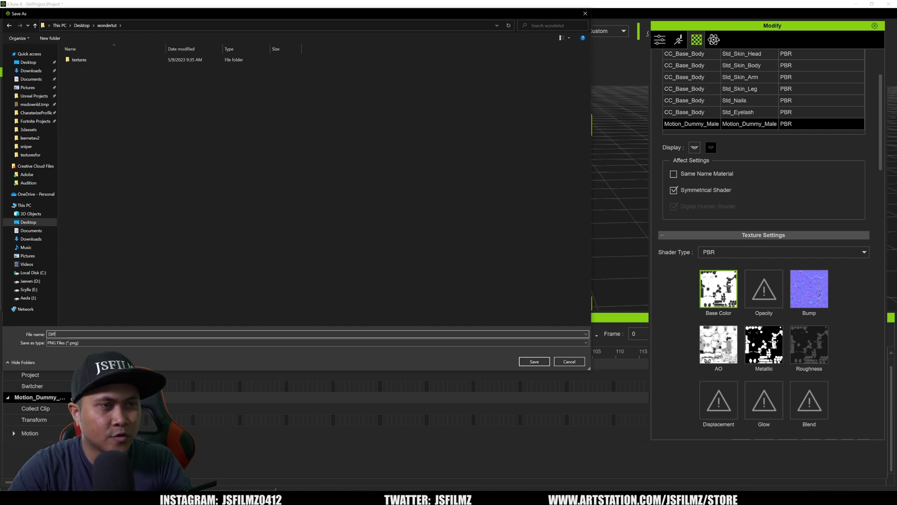
pyautogui.click(535, 362)
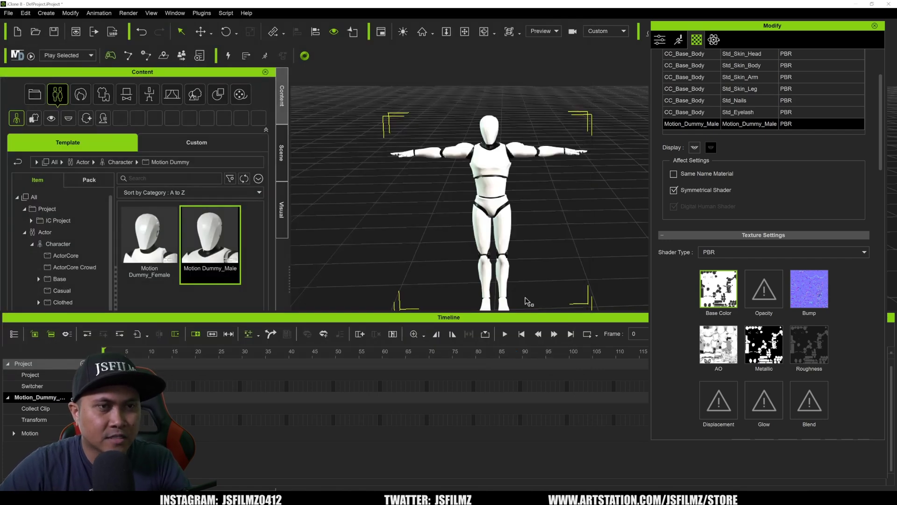
# Save the Bump texture as a PNG named Normal in the wondertut folder on the Desktop.
pyautogui.rightClick(809, 297)
pyautogui.moveTo(815, 300)
pyautogui.click(745, 298)
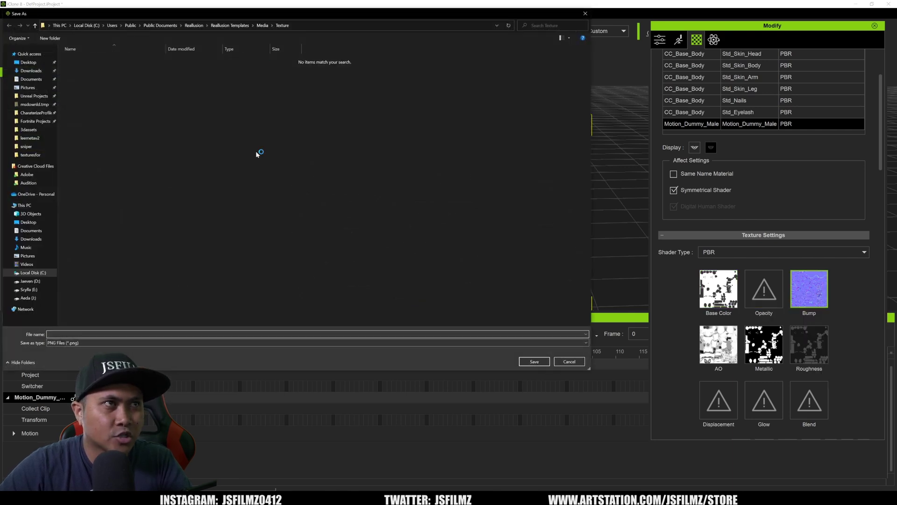
pyautogui.click(28, 62)
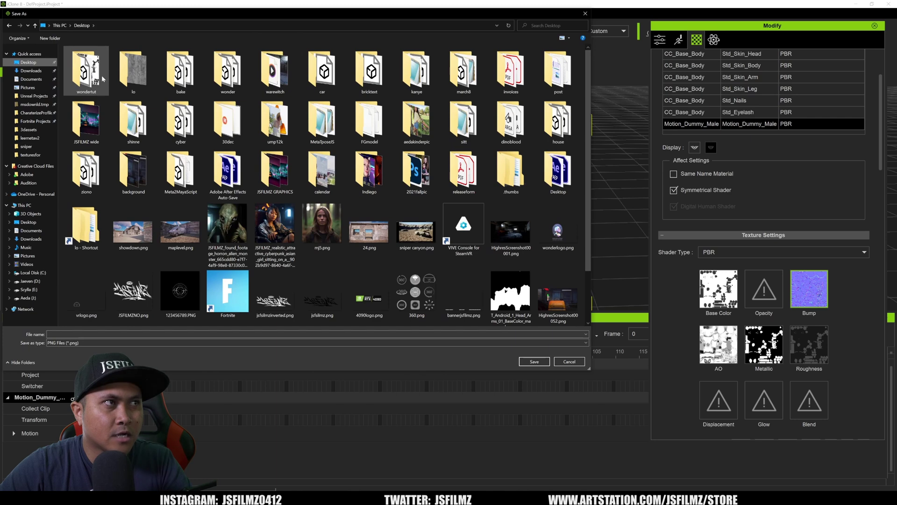
pyautogui.doubleClick(86, 70)
pyautogui.click(88, 335)
pyautogui.write('Normal')
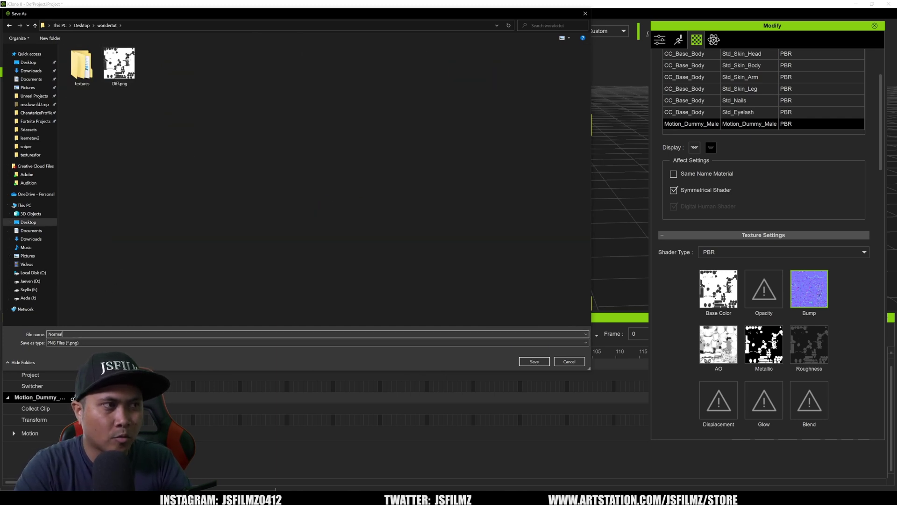
pyautogui.press('Return')
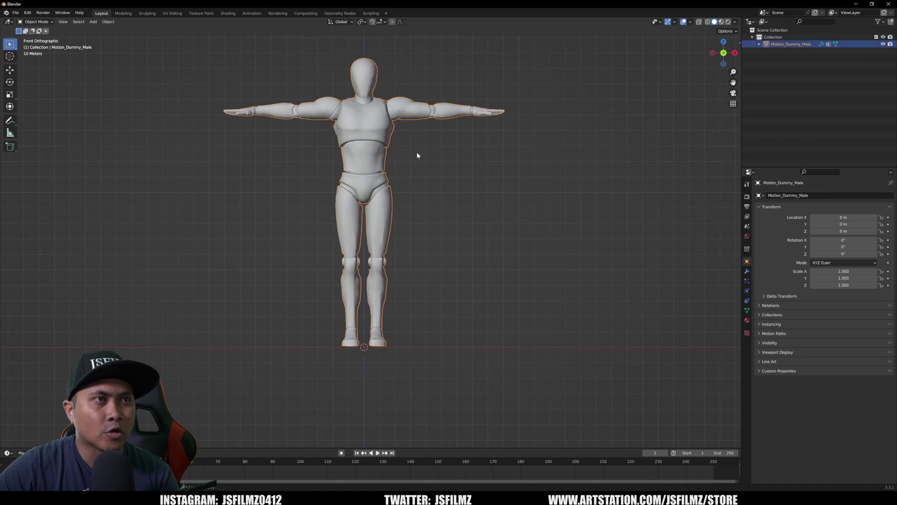
# In Blender, start an FBX export of the male dummy into the Desktop's wondertut folder.
pyautogui.click(16, 13)
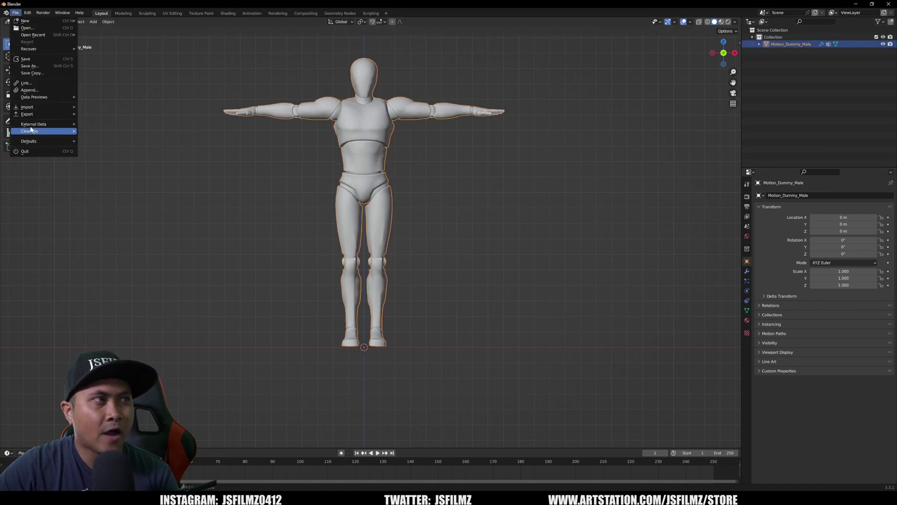
pyautogui.moveTo(28, 114)
pyautogui.click(96, 178)
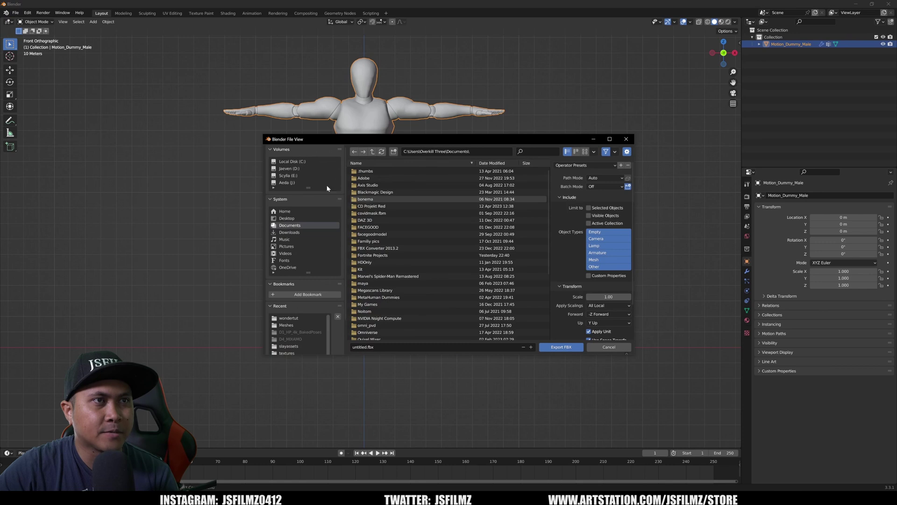
pyautogui.click(287, 219)
pyautogui.scroll(-5, 383, 272)
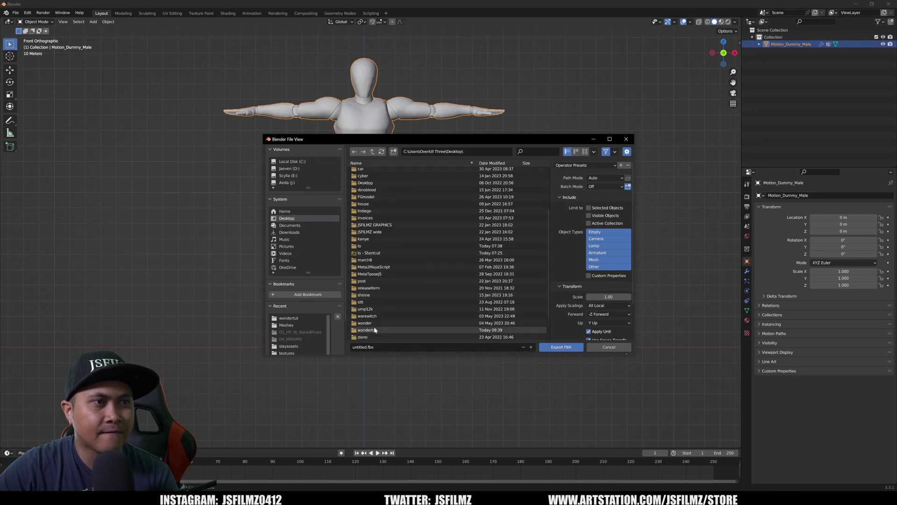
pyautogui.click(375, 334)
# Limit the exported object types to Mesh and set the geometry smoothing to Face.
pyautogui.click(608, 259)
pyautogui.scroll(-3, 589, 323)
pyautogui.scroll(-2, 597, 319)
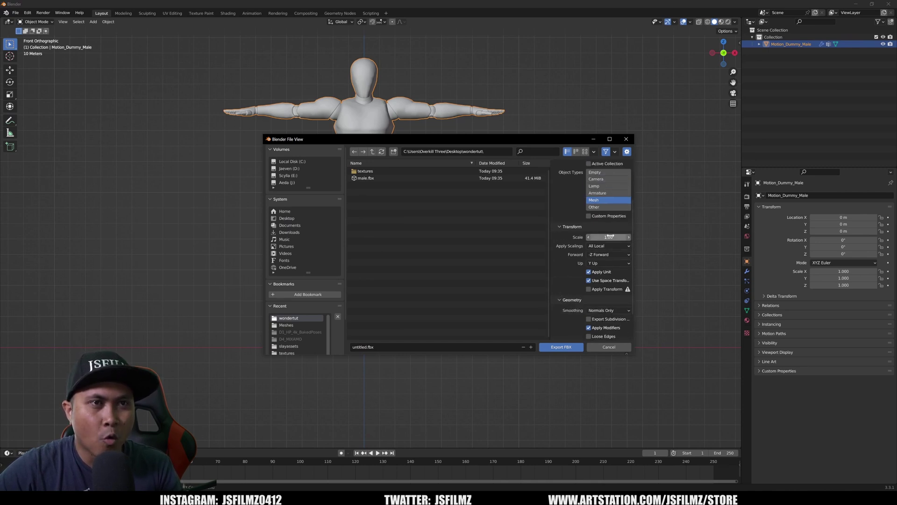
pyautogui.scroll(-4, 592, 262)
pyautogui.click(556, 328)
pyautogui.scroll(-5, 590, 312)
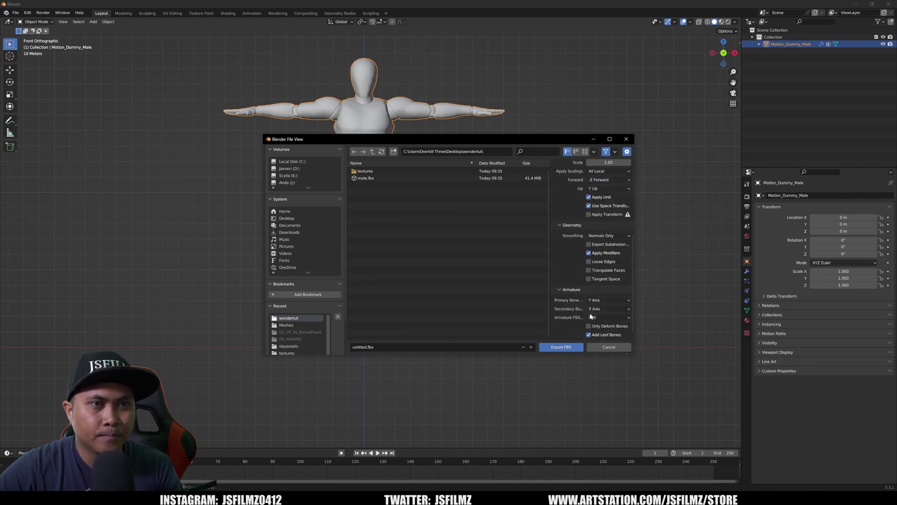
pyautogui.scroll(3, 607, 289)
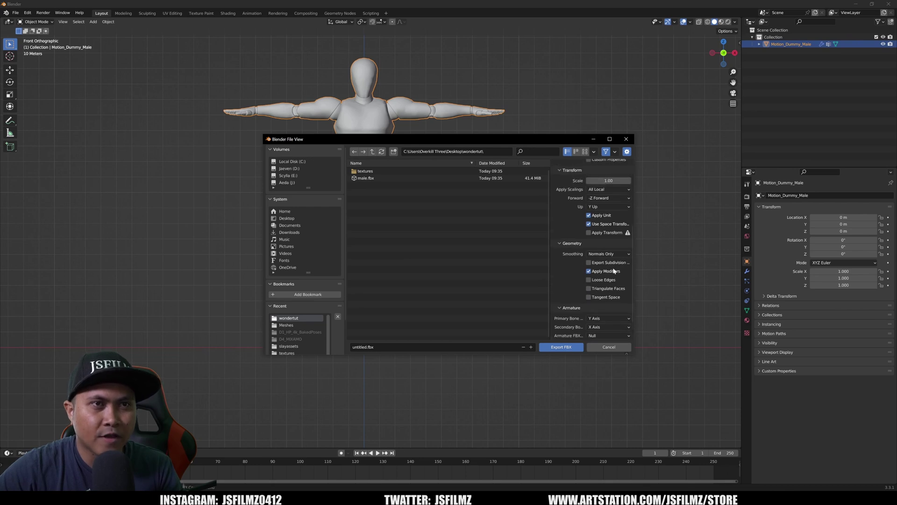
pyautogui.click(611, 254)
pyautogui.click(599, 270)
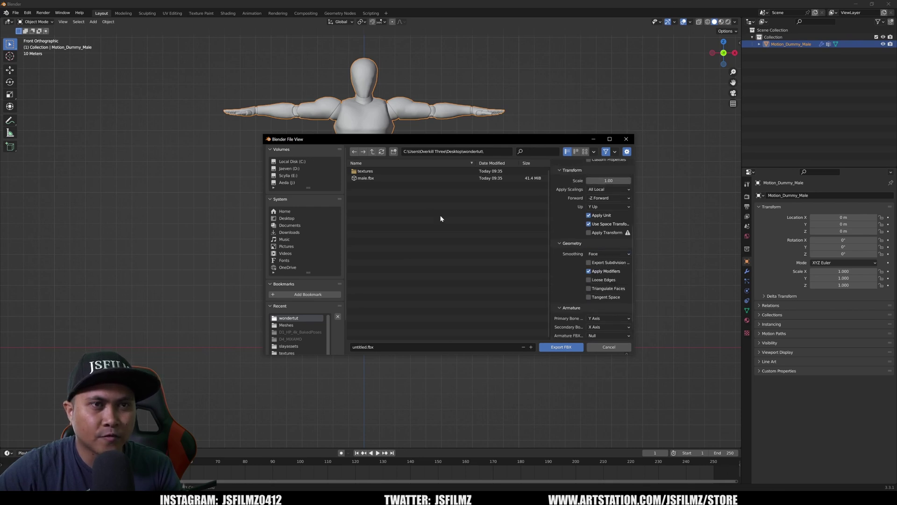
# Name the file maletomixamo, set the path mode to Copy, and export the FBX.
pyautogui.click(379, 349)
pyautogui.write('maletomixamo')
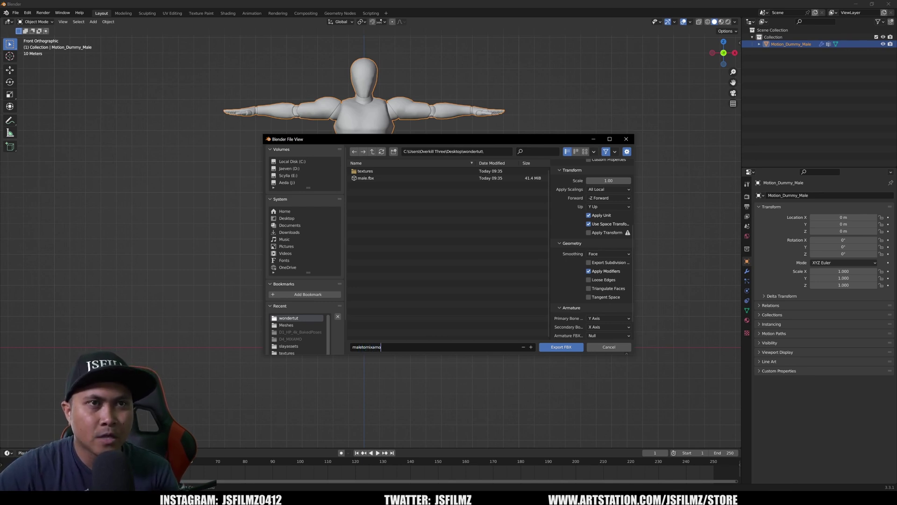
pyautogui.click(598, 190)
pyautogui.scroll(6, 596, 196)
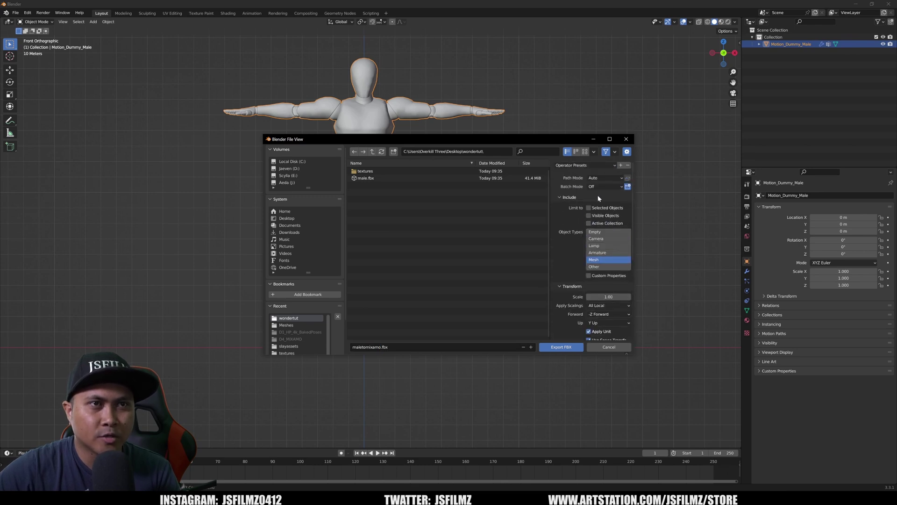
pyautogui.click(600, 178)
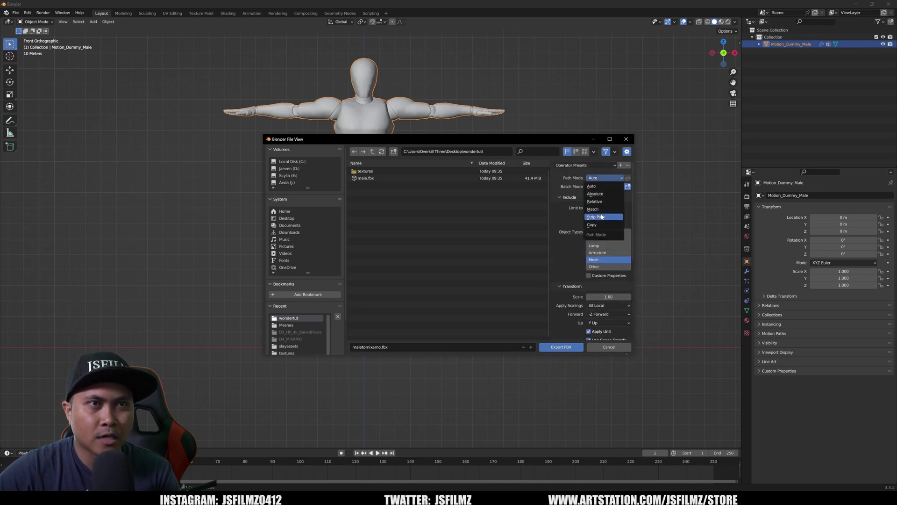
pyautogui.click(603, 228)
pyautogui.click(563, 347)
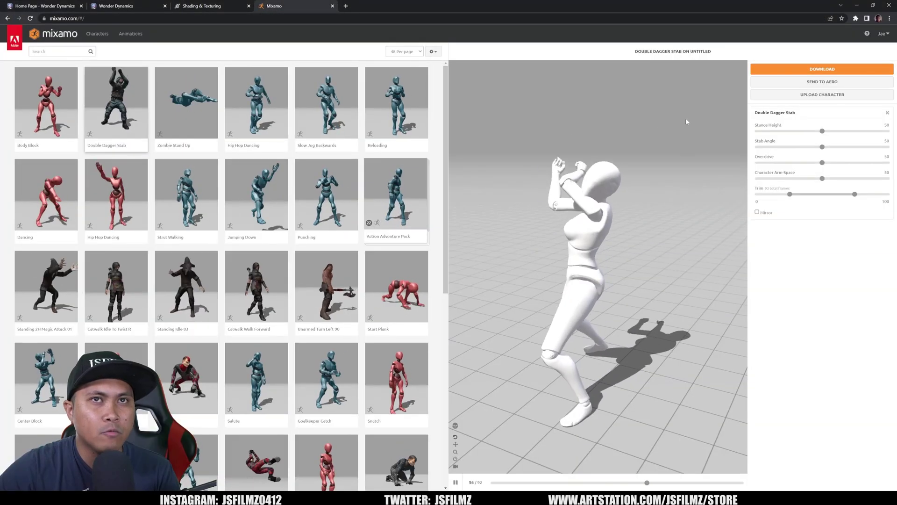
# In Mixamo, upload the exported male dummy FBX as a character and accept its front-facing T-pose orientation.
pyautogui.click(822, 94)
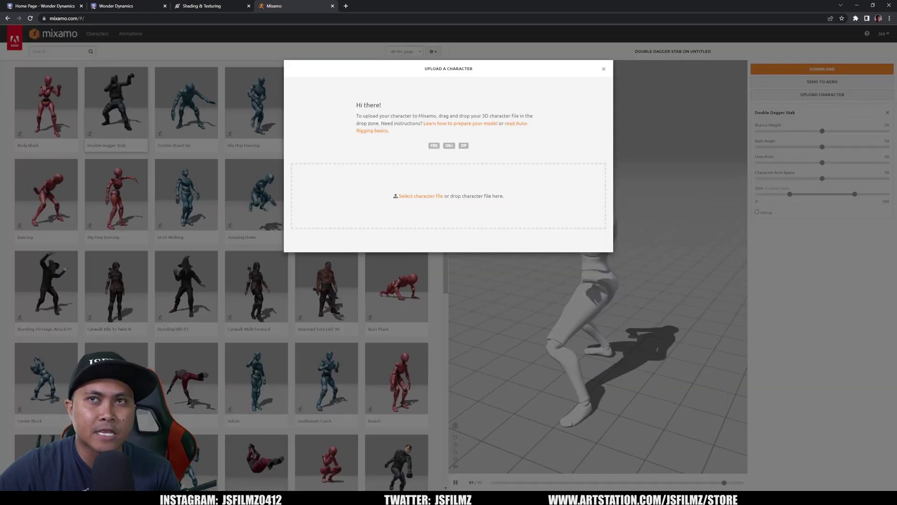
pyautogui.moveTo(561, 14); pyautogui.dragTo(417, 191)
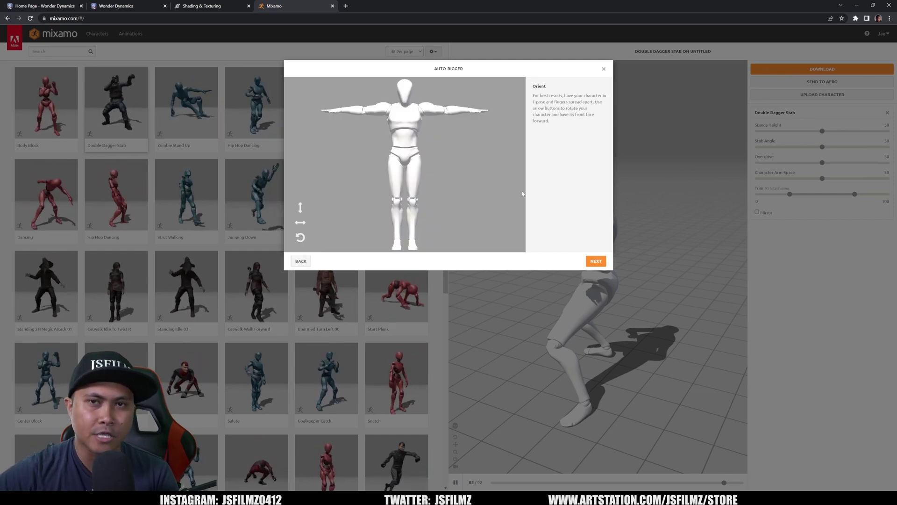
pyautogui.click(597, 262)
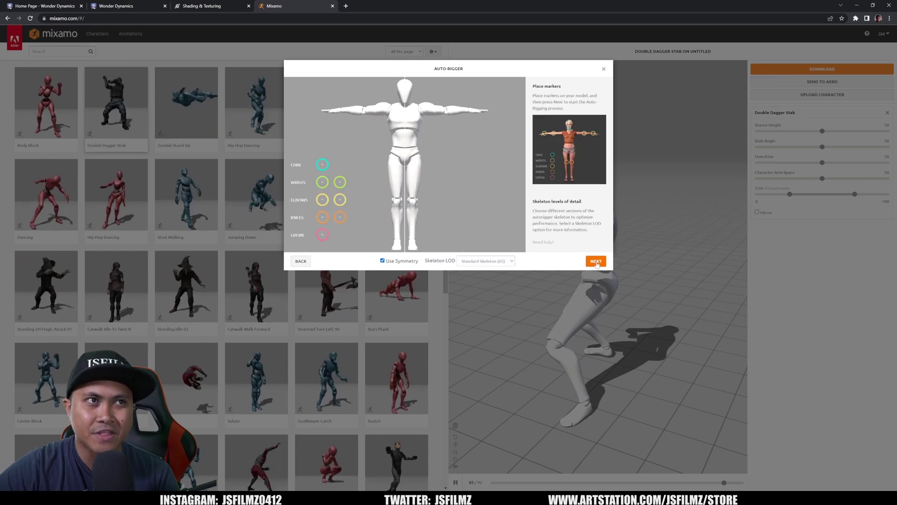
# Place the chin, wrist, elbow, knee and groin markers on the dummy with symmetry and run the auto-rigging.
pyautogui.moveTo(322, 167); pyautogui.dragTo(407, 103)
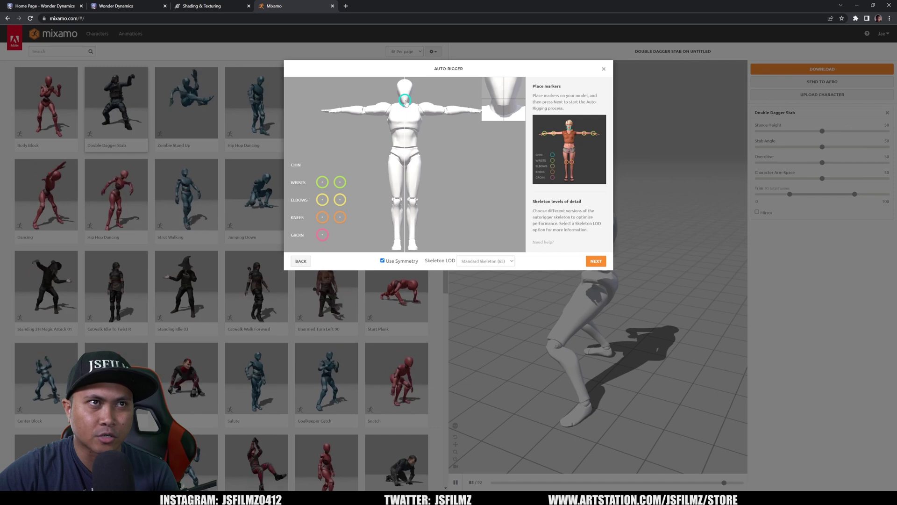
pyautogui.moveTo(322, 182)
pyautogui.mouseDown()
pyautogui.moveTo(341, 105)
pyautogui.moveTo(341, 113)
pyautogui.mouseUp()
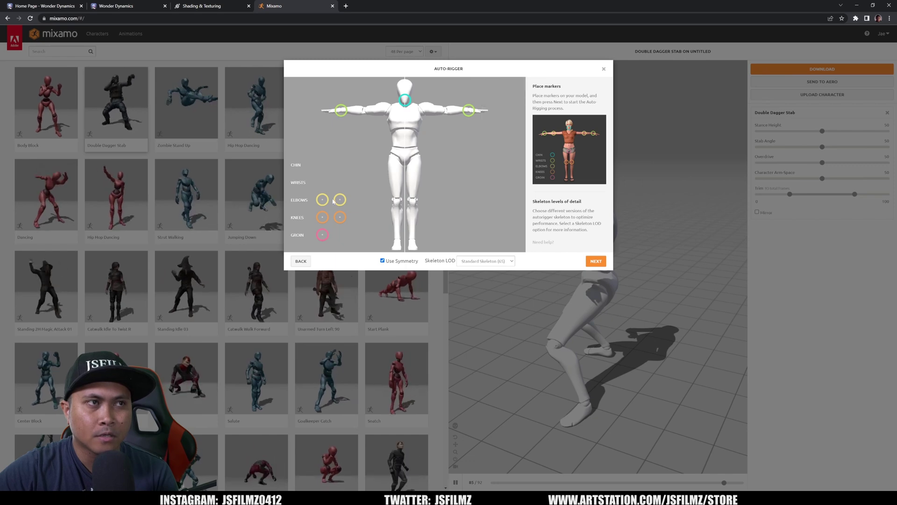
pyautogui.moveTo(329, 200)
pyautogui.mouseDown()
pyautogui.moveTo(379, 102)
pyautogui.moveTo(363, 111)
pyautogui.mouseUp()
pyautogui.moveTo(323, 217); pyautogui.dragTo(397, 204)
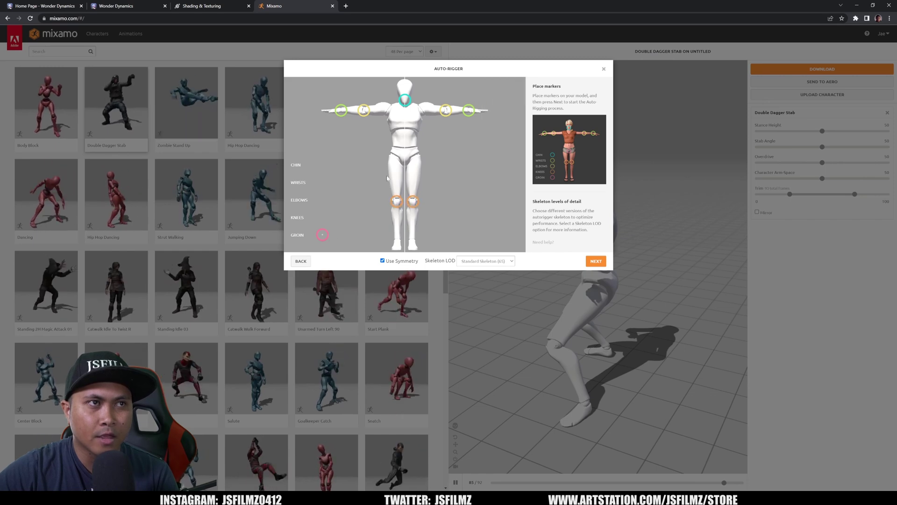
pyautogui.moveTo(322, 235)
pyautogui.mouseDown()
pyautogui.moveTo(366, 221)
pyautogui.moveTo(406, 161)
pyautogui.mouseUp()
pyautogui.click(593, 263)
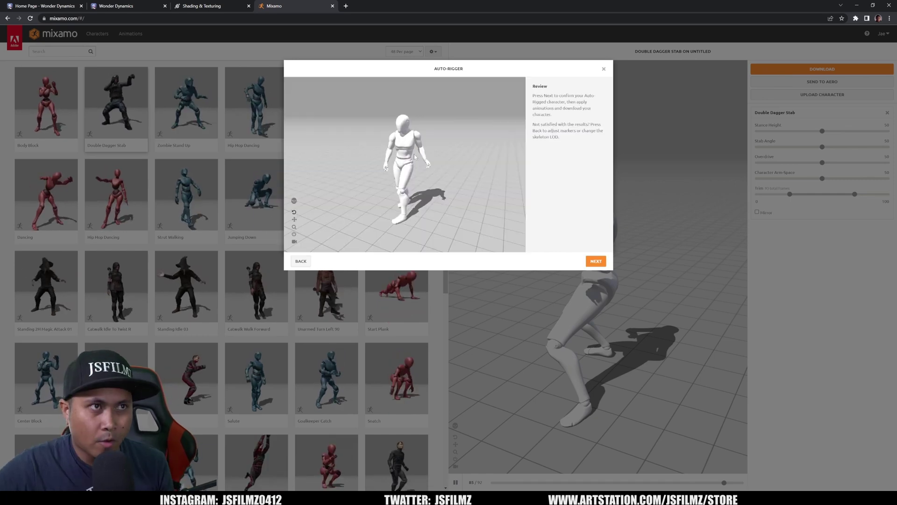
# Accept the auto-rigged result, proceed with the new character, and pause its preview animation.
pyautogui.click(598, 262)
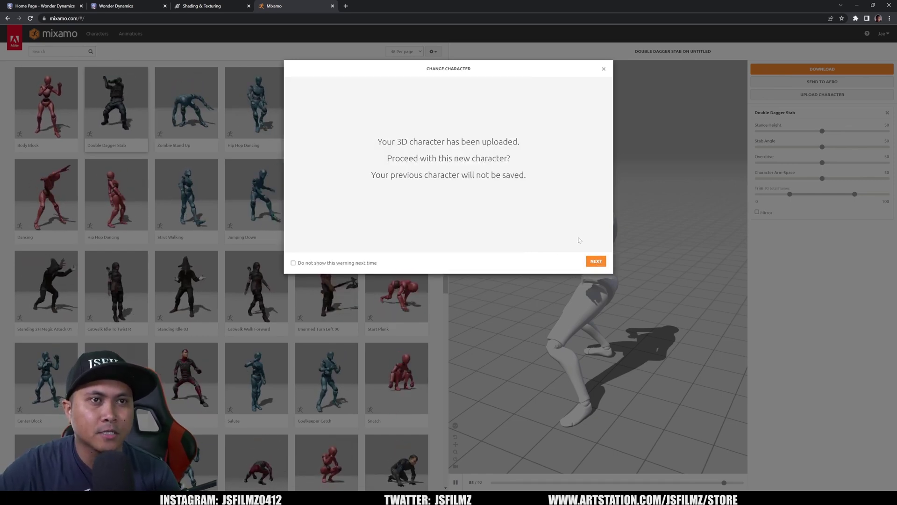
pyautogui.click(596, 261)
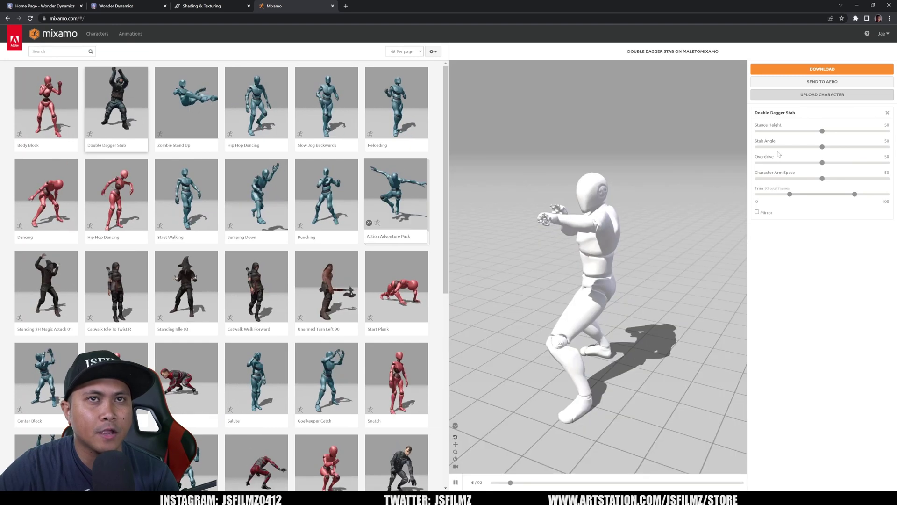
pyautogui.press('space')
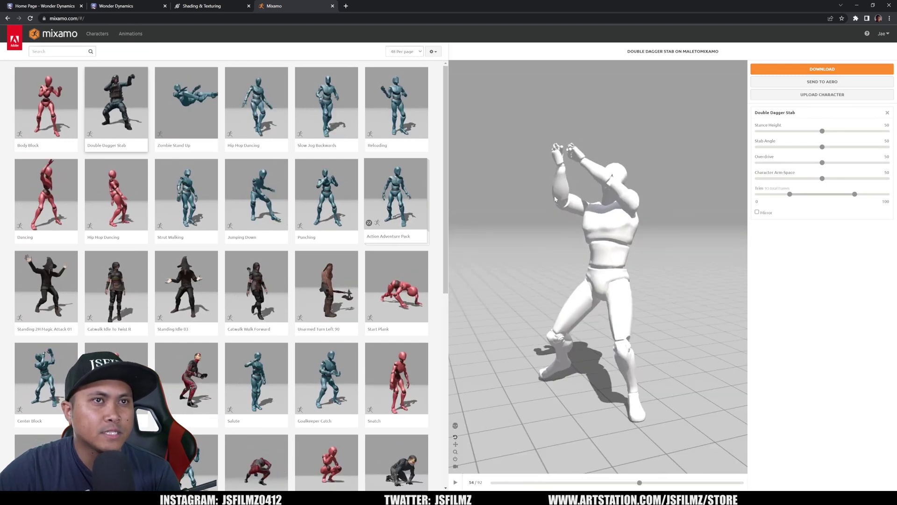
# Search for "t pose", apply the T-Pose to the character, and download it as FBX Binary with skin at 30 frames per second.
pyautogui.click(51, 51)
pyautogui.write('t')
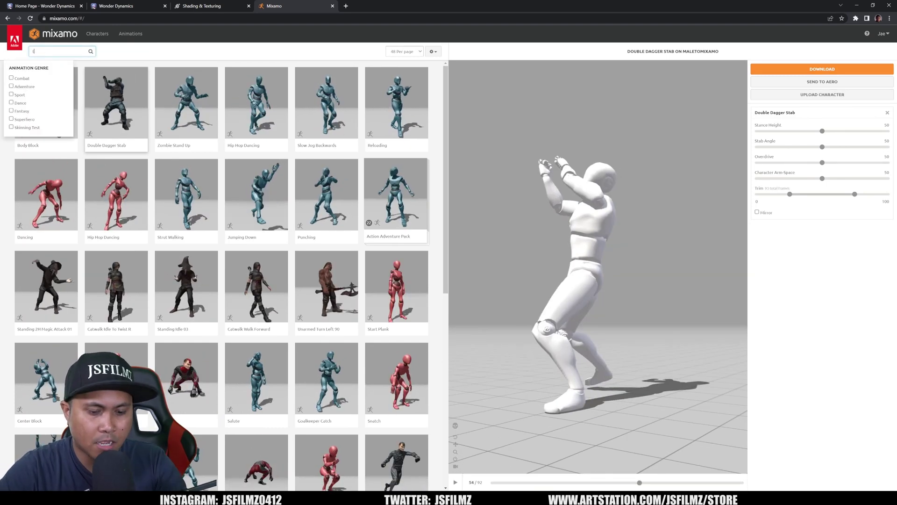
pyautogui.write(' pose')
pyautogui.press('Return')
pyautogui.click(46, 127)
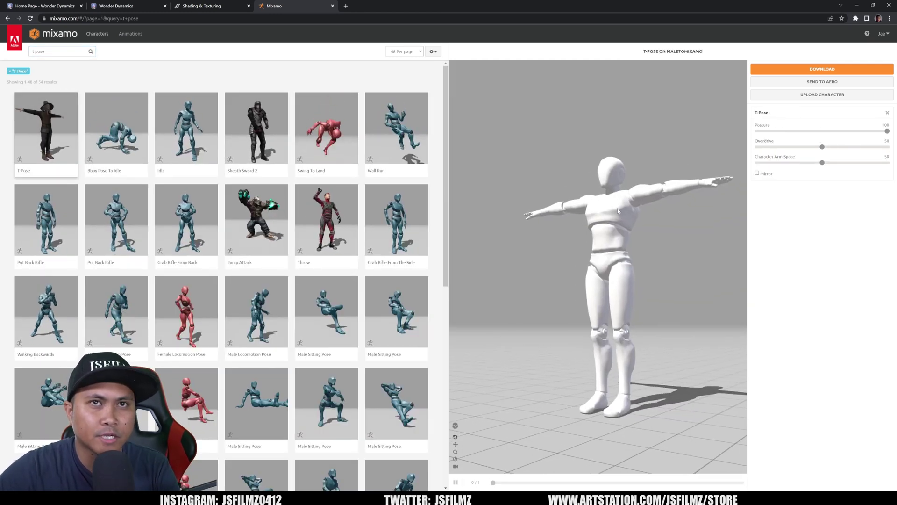
pyautogui.click(822, 69)
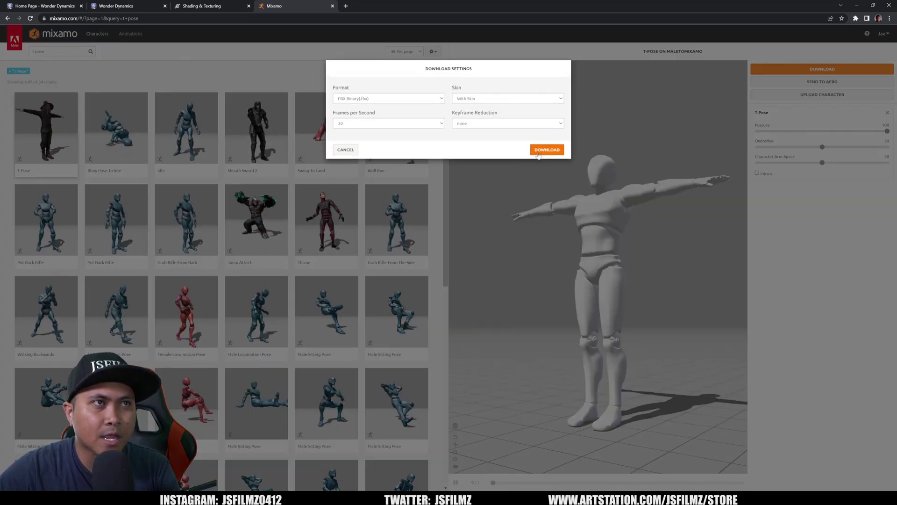
pyautogui.click(546, 151)
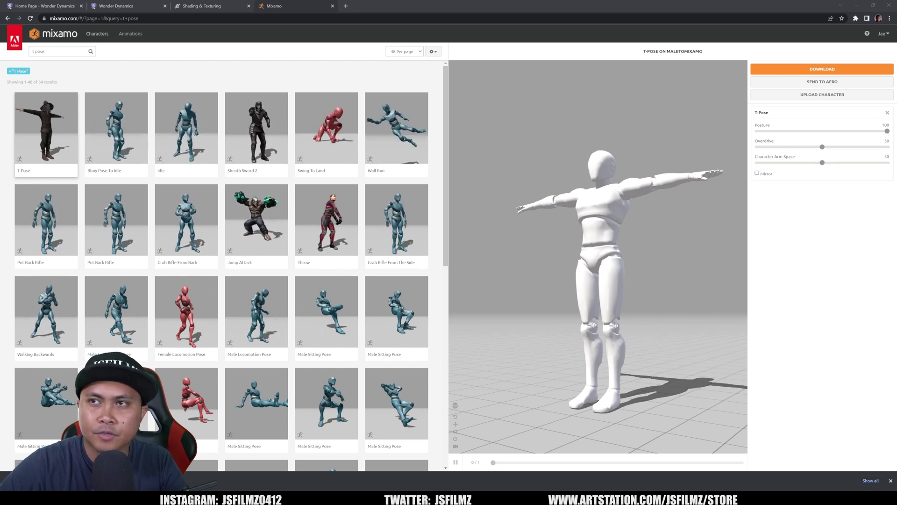
# Switch to Blender and delete the default cube and camera from the new scene.
pyautogui.hotkey('alt', 'Tab')
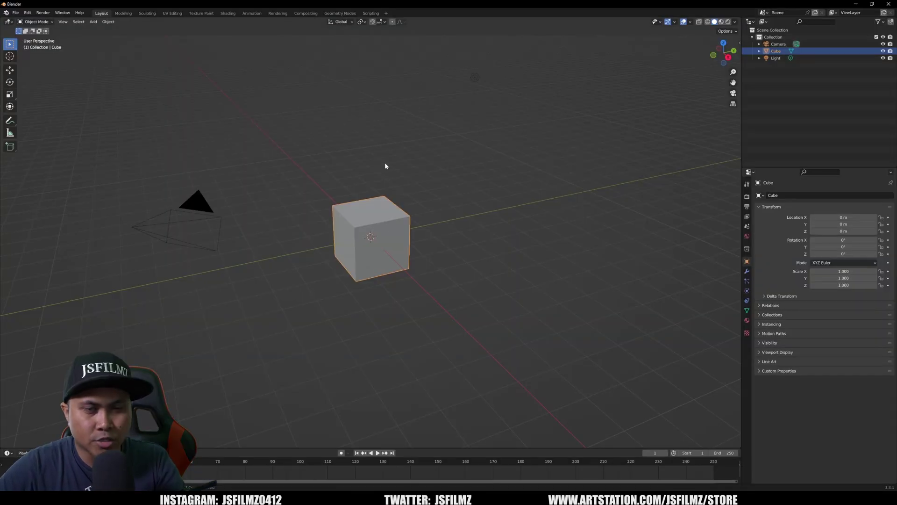
pyautogui.click(385, 161)
pyautogui.click(369, 224)
pyautogui.press('Delete')
pyautogui.click(197, 201)
pyautogui.press('Delete')
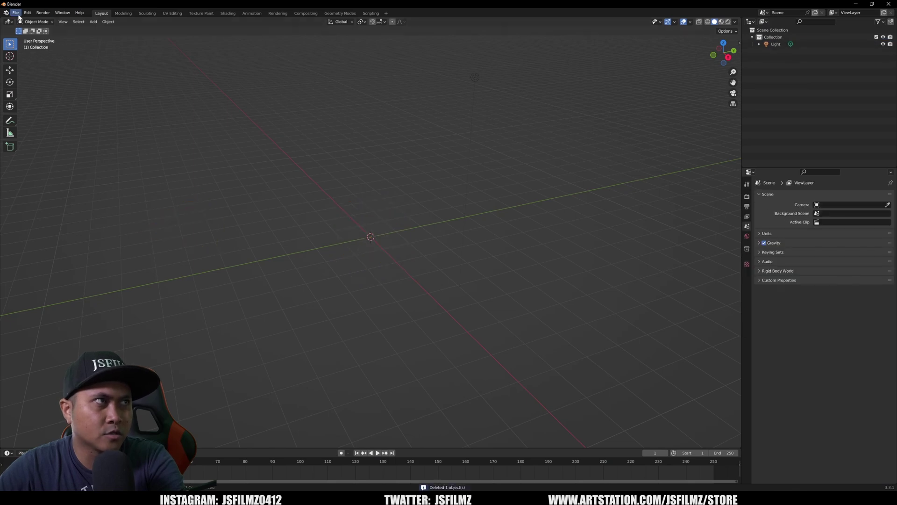
# Import maletpose.fbx from the Desktop's wondertut folder and delete the remaining light from the scene.
pyautogui.click(16, 13)
pyautogui.moveTo(38, 115)
pyautogui.click(96, 178)
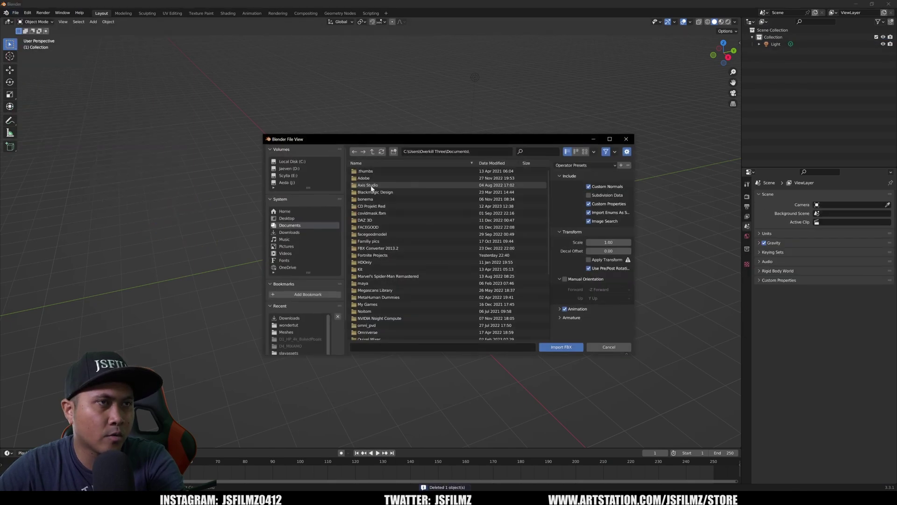
pyautogui.click(287, 218)
pyautogui.scroll(-5, 384, 281)
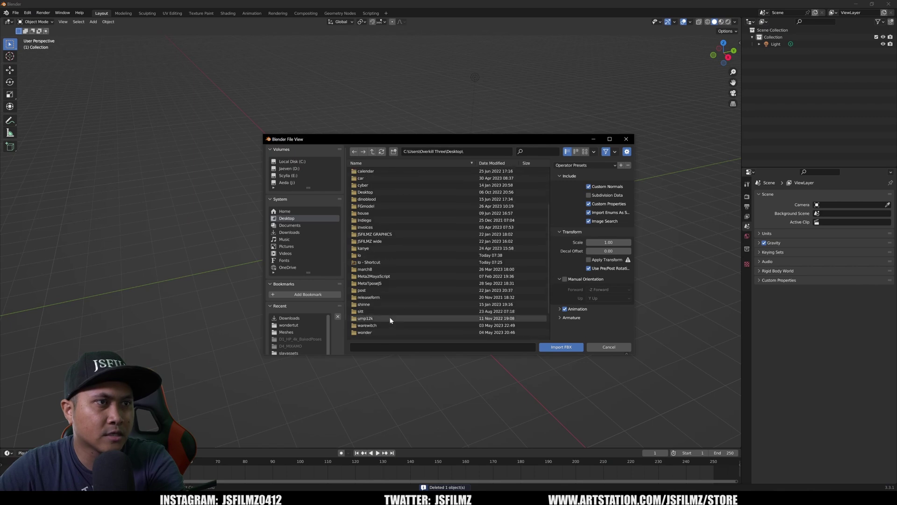
pyautogui.click(380, 312)
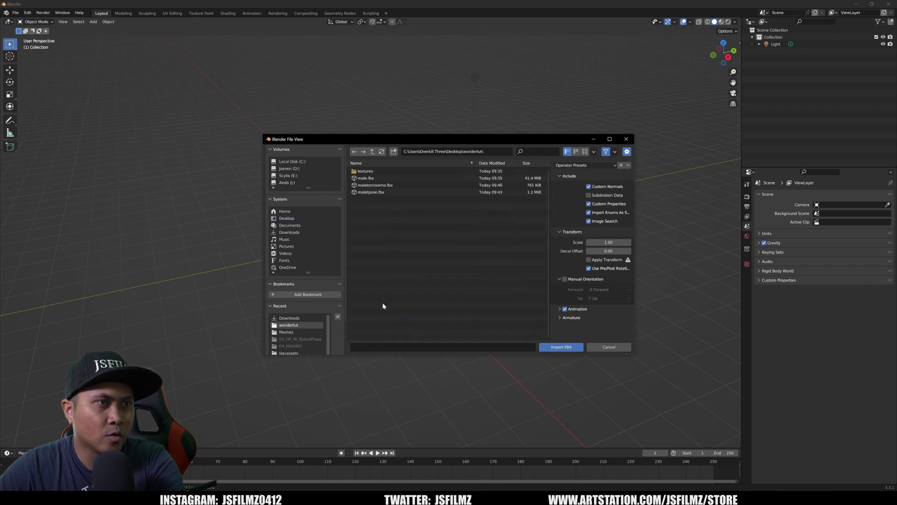
pyautogui.doubleClick(378, 192)
pyautogui.press('KP_1')
pyautogui.press('KP_Decimal')
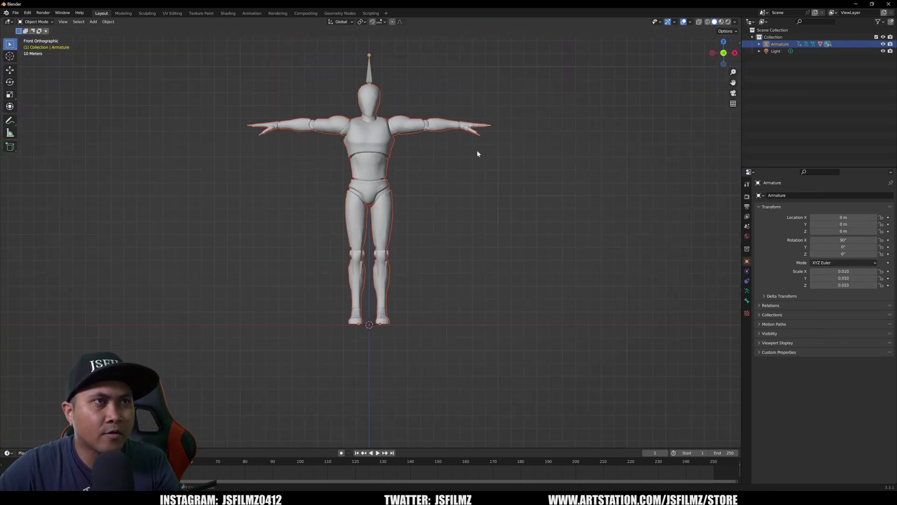
pyautogui.click(778, 51)
pyautogui.press('Delete')
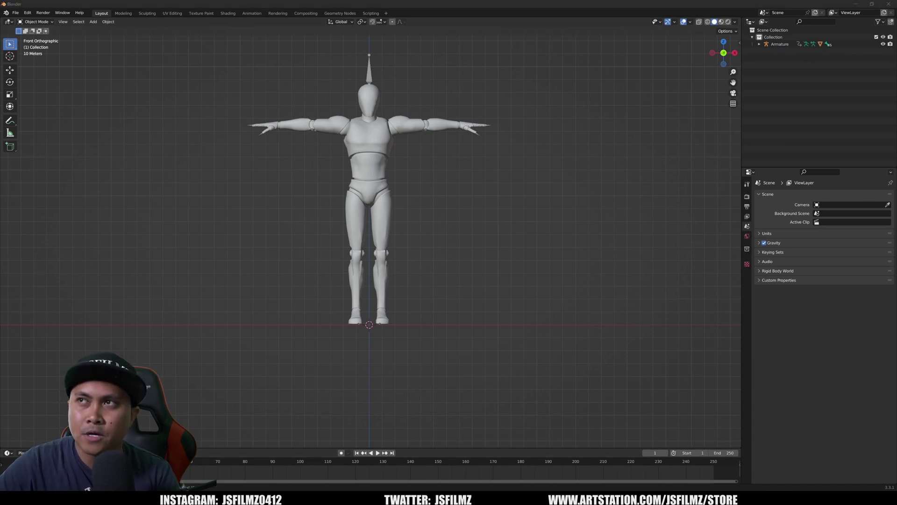
# Enlarge the screen.jpg reference image and examine the example character's collection, armature and bone hierarchy.
pyautogui.moveTo(561, 143); pyautogui.dragTo(215, 134)
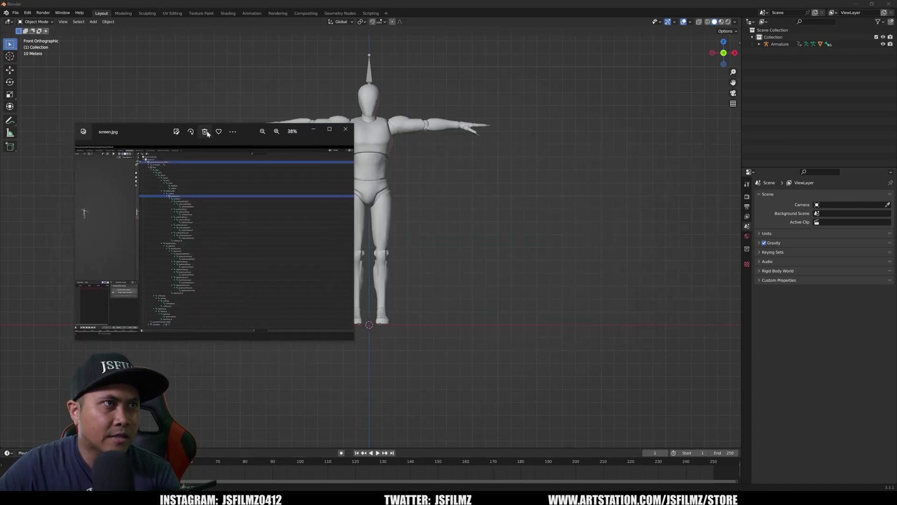
pyautogui.scroll(2, 326, 294)
pyautogui.moveTo(133, 131); pyautogui.dragTo(66, 57)
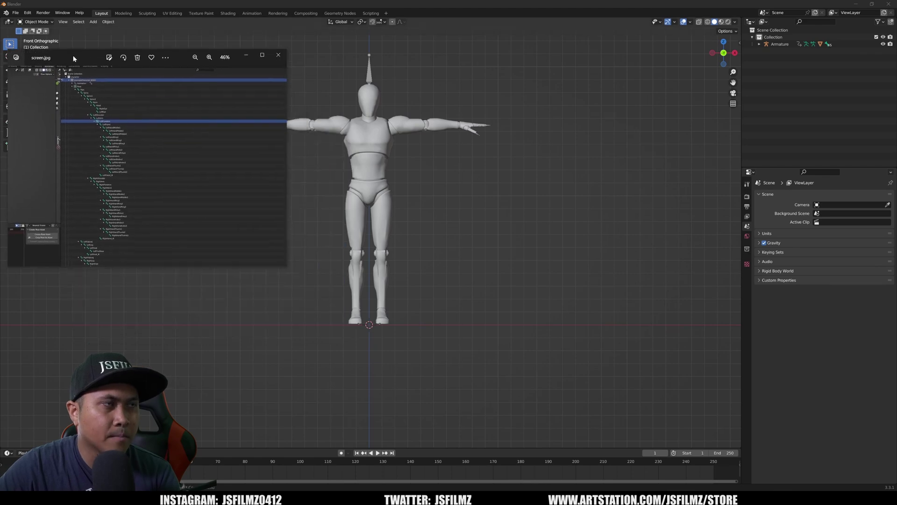
pyautogui.moveTo(286, 268); pyautogui.dragTo(653, 465)
pyautogui.scroll(4, 287, 128)
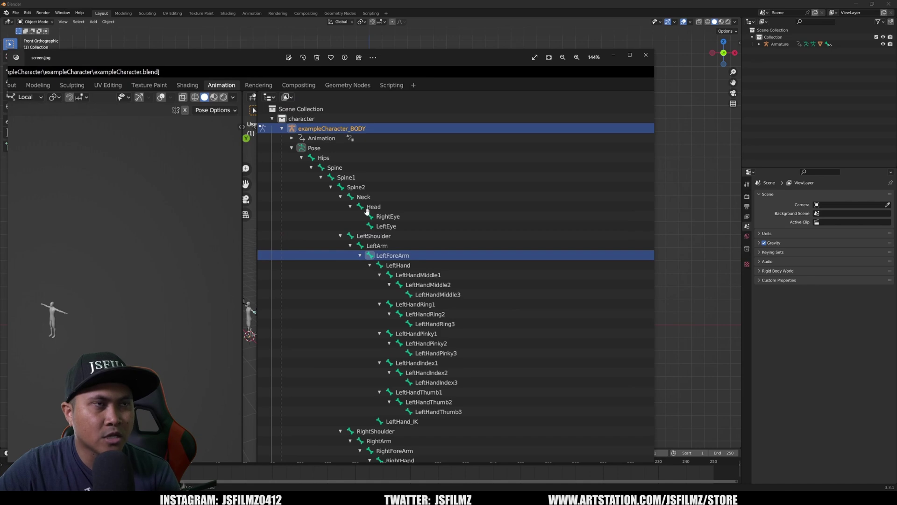
pyautogui.scroll(-6, 374, 281)
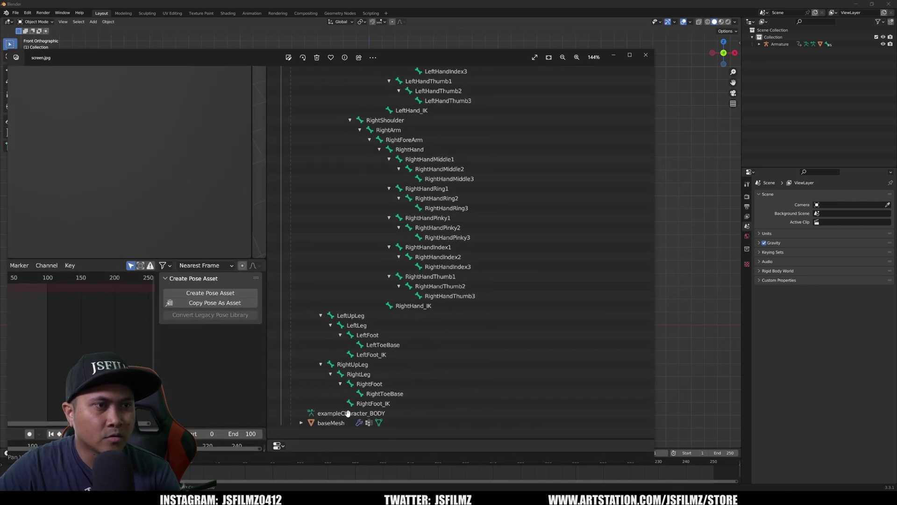
pyautogui.moveTo(247, 63); pyautogui.dragTo(300, 40)
# Expand the imported armature down to mixamorig:Spine and compare its bone naming with the screen.jpg reference.
pyautogui.click(759, 44)
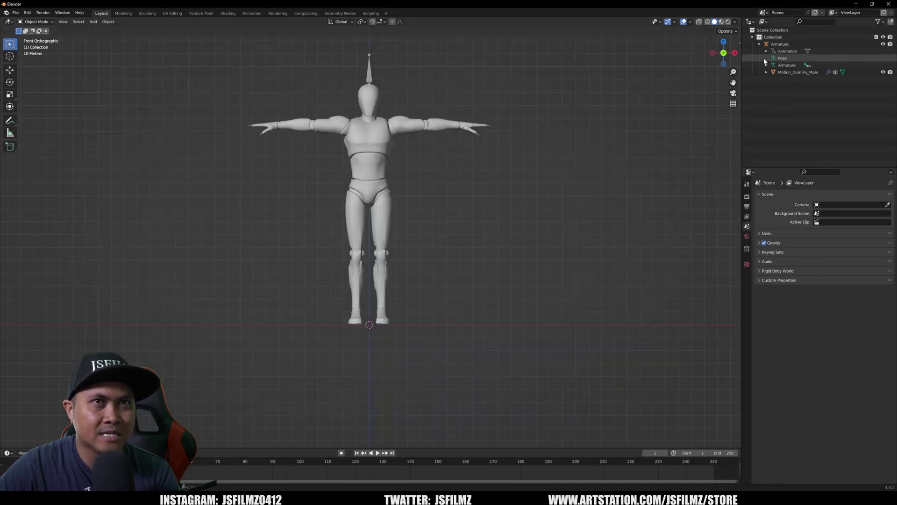
pyautogui.click(766, 65)
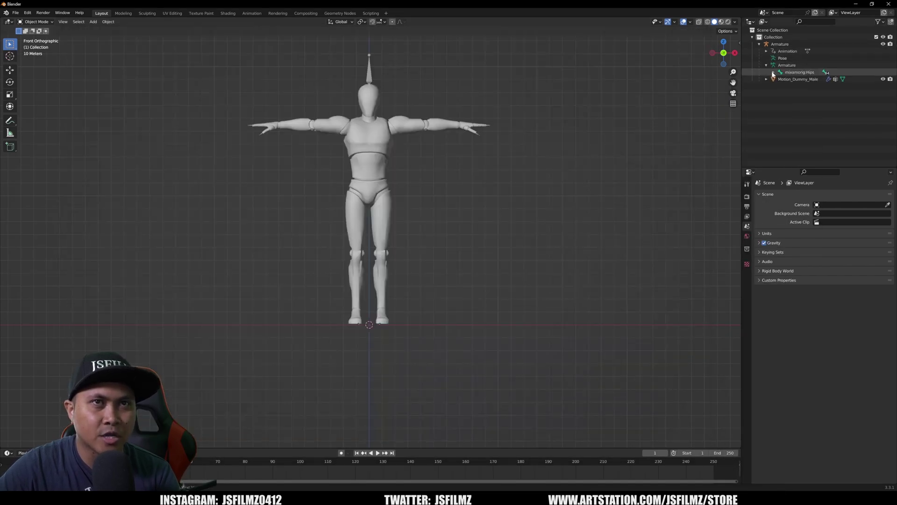
pyautogui.click(773, 72)
pyautogui.click(781, 80)
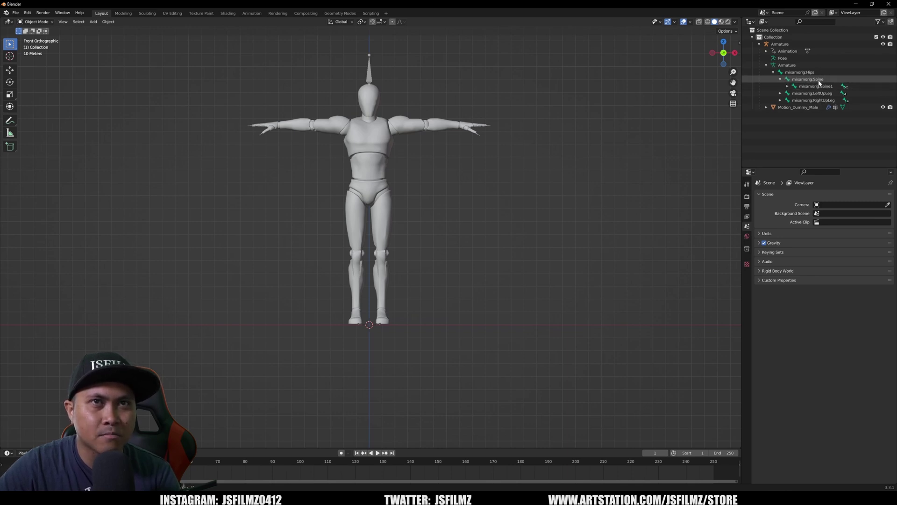
pyautogui.hotkey('alt', 'Tab')
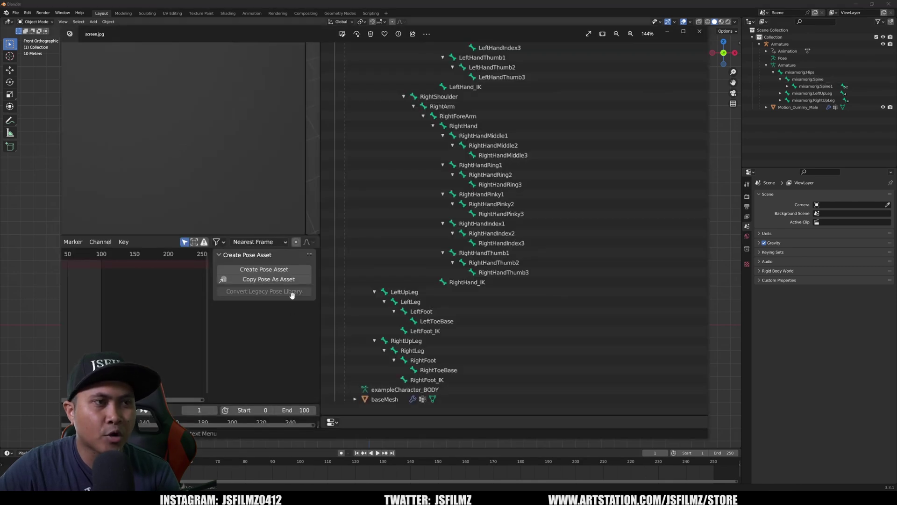
pyautogui.scroll(5, 291, 300)
pyautogui.scroll(-4, 491, 178)
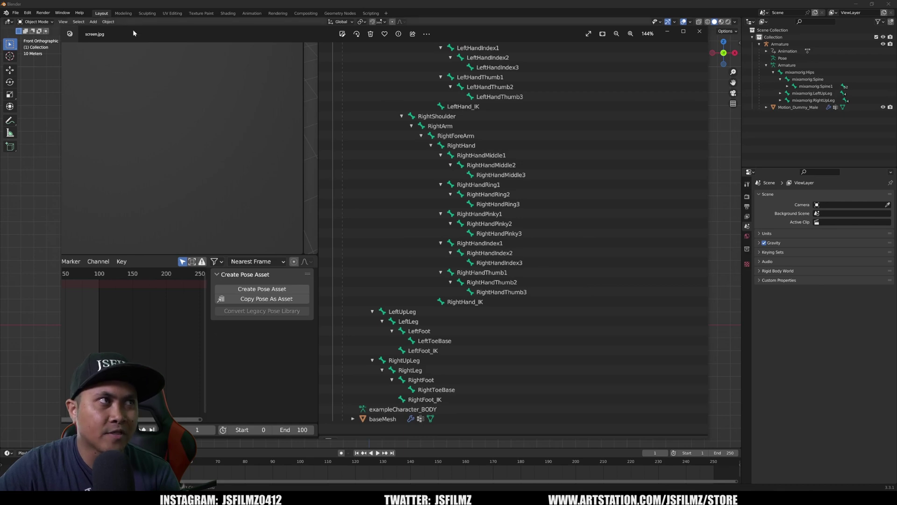
pyautogui.hotkey('alt', 'Tab')
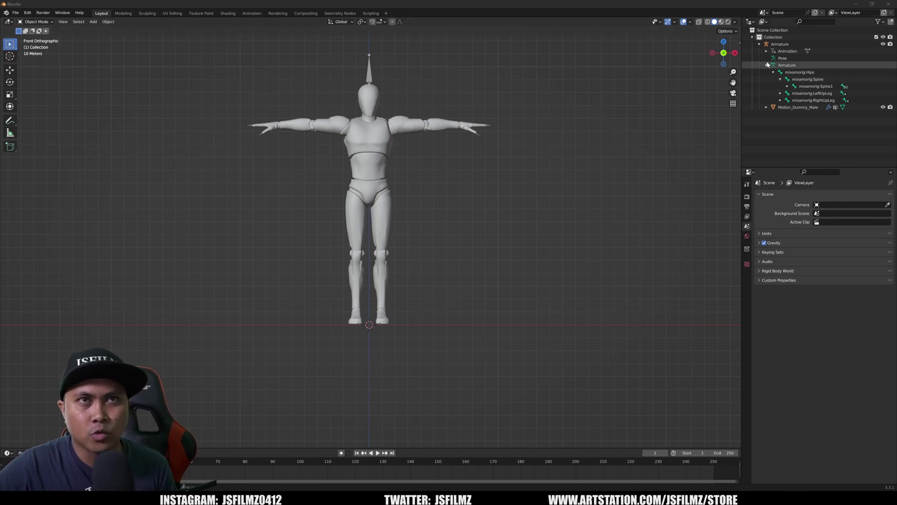
# Collapse the armature's hierarchy and rename the collection containing it as character.
pyautogui.click(760, 44)
pyautogui.click(773, 37)
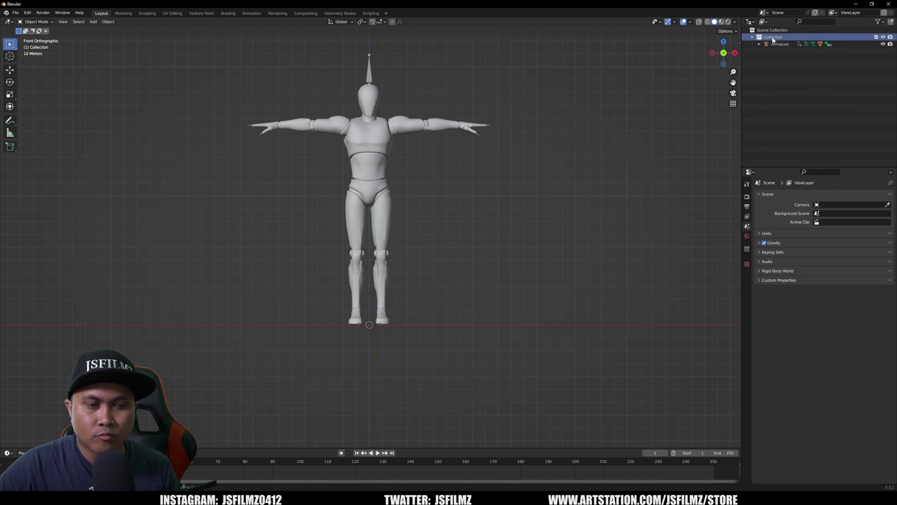
pyautogui.doubleClick(773, 38)
pyautogui.write('character')
pyautogui.press('Return')
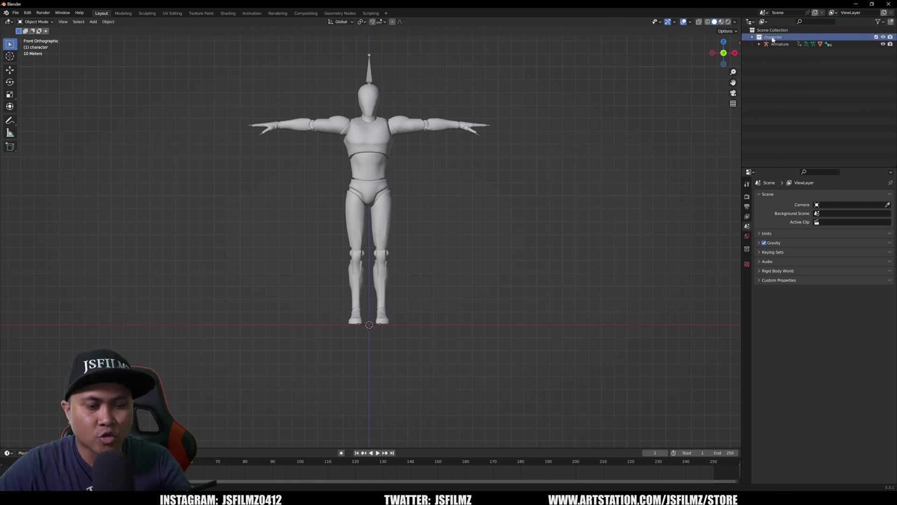
pyautogui.doubleClick(774, 38)
pyautogui.write('character')
pyautogui.press('Return')
# Rename the top-level armature object as Armature_BODY.
pyautogui.click(759, 44)
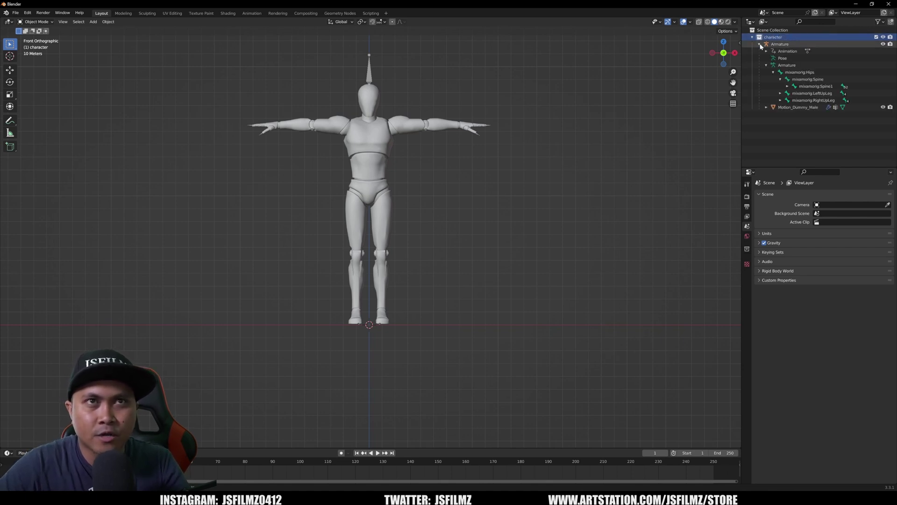
pyautogui.doubleClick(787, 44)
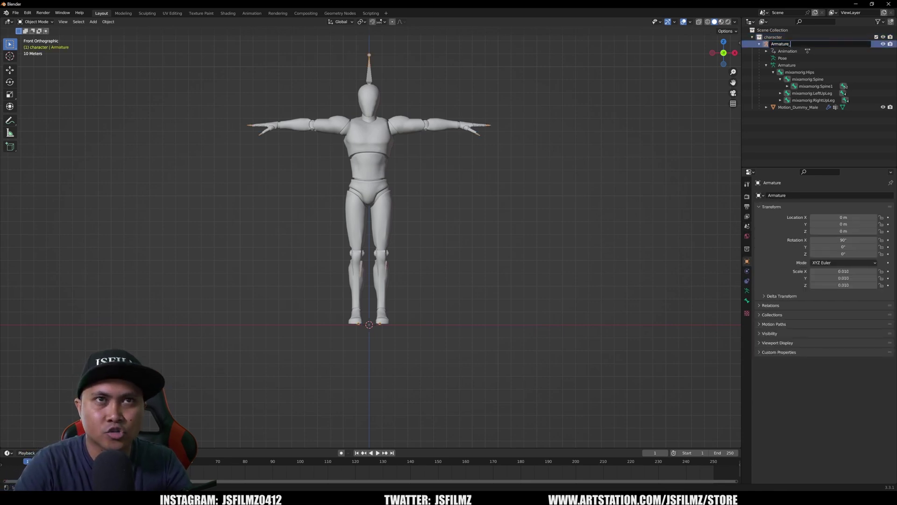
pyautogui.write('_BODY')
pyautogui.press('Return')
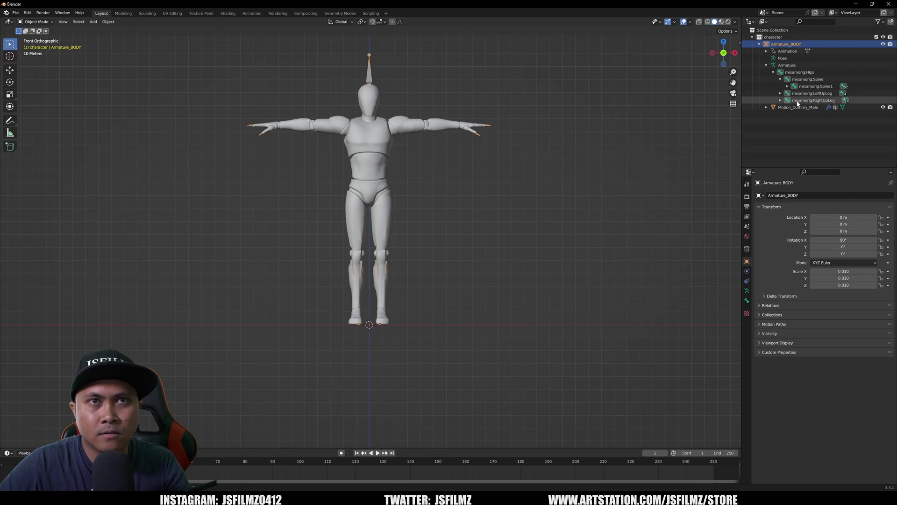
# Expand the whole Armature_BODY hierarchy, widen the scene hierarchy area, and examine the names of all bones.
pyautogui.click(783, 101)
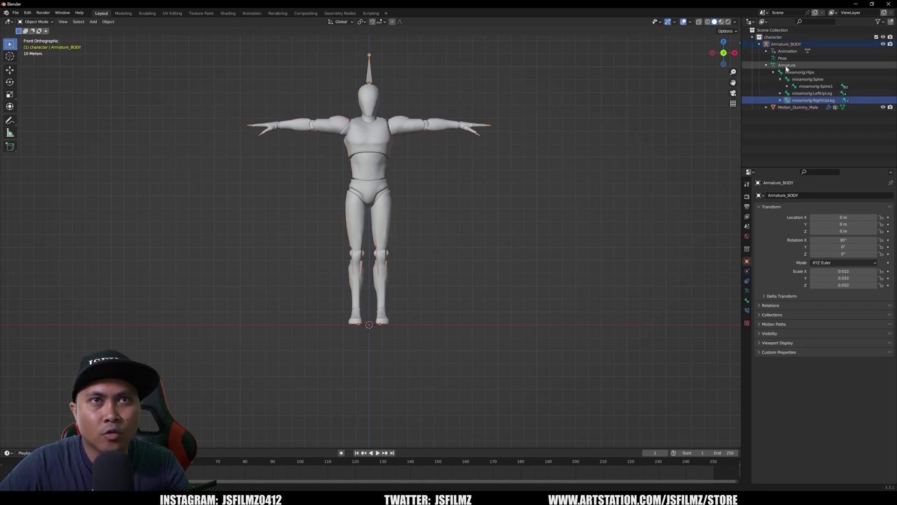
pyautogui.click(759, 45)
pyautogui.click(759, 44)
pyautogui.scroll(-10, 775, 93)
pyautogui.moveTo(741, 95); pyautogui.dragTo(594, 95)
pyautogui.scroll(-8, 741, 117)
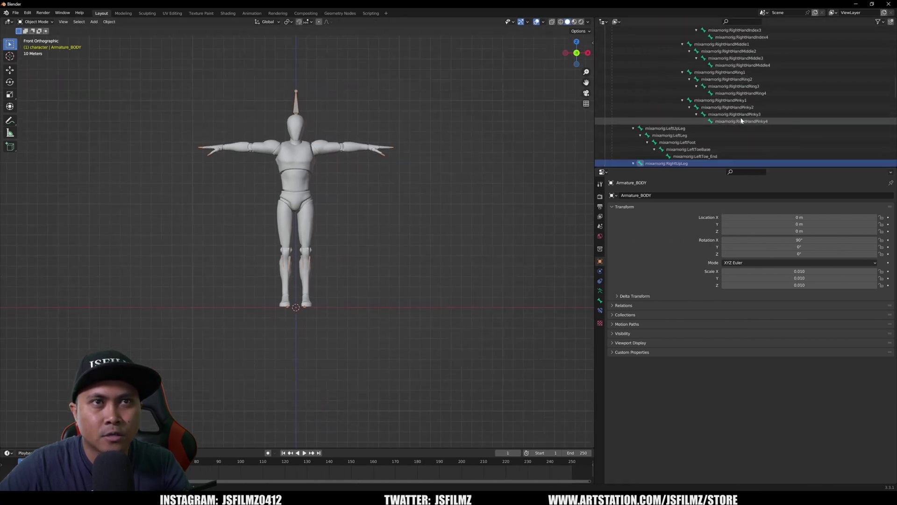
# Rename the armature data-block inside the Armature_BODY object as Armature_BODY.
pyautogui.scroll(-3, 741, 121)
pyautogui.click(699, 93)
pyautogui.scroll(-1, 699, 93)
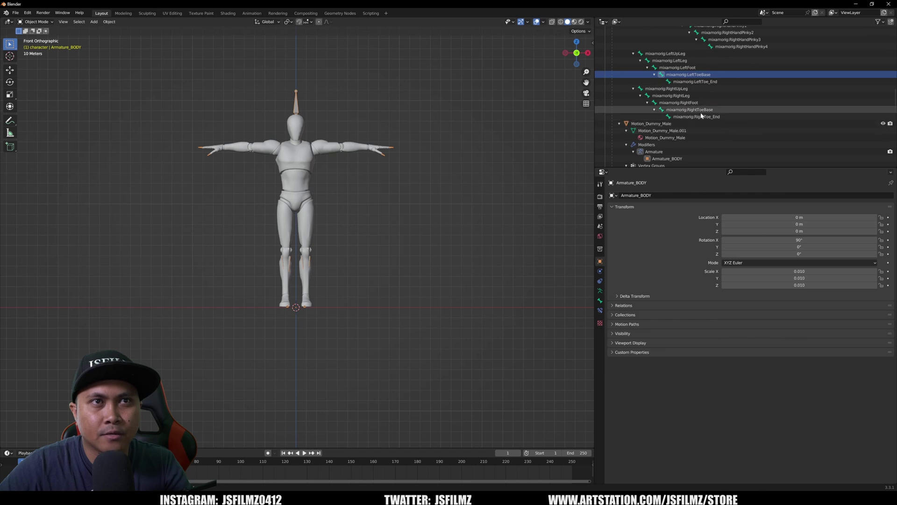
pyautogui.scroll(15, 720, 117)
pyautogui.scroll(8, 746, 102)
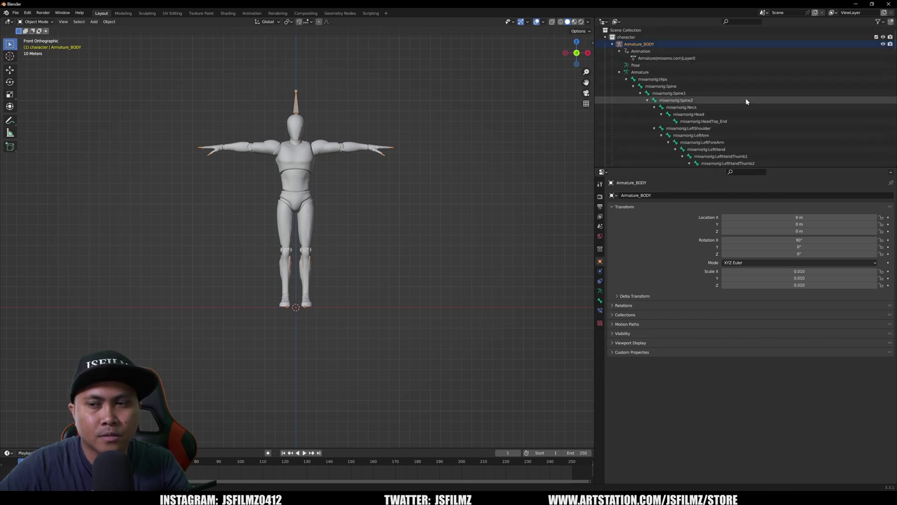
pyautogui.click(639, 73)
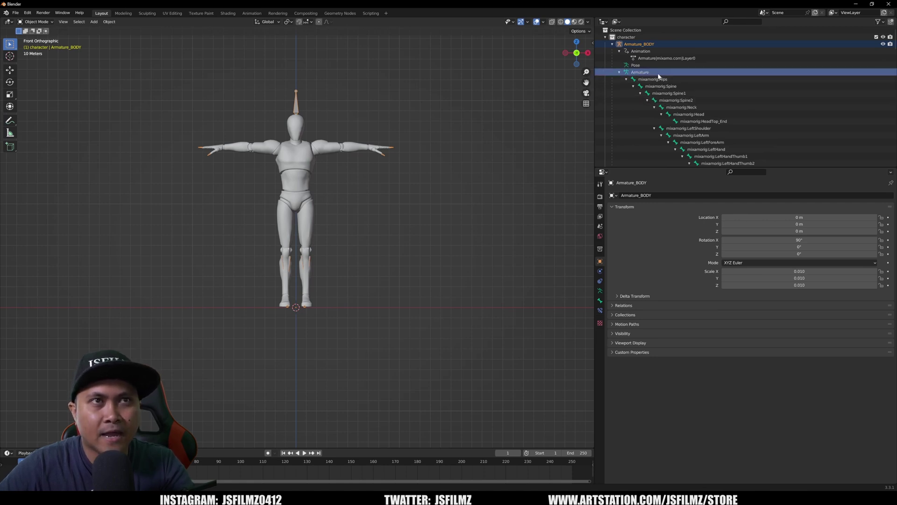
pyautogui.doubleClick(653, 75)
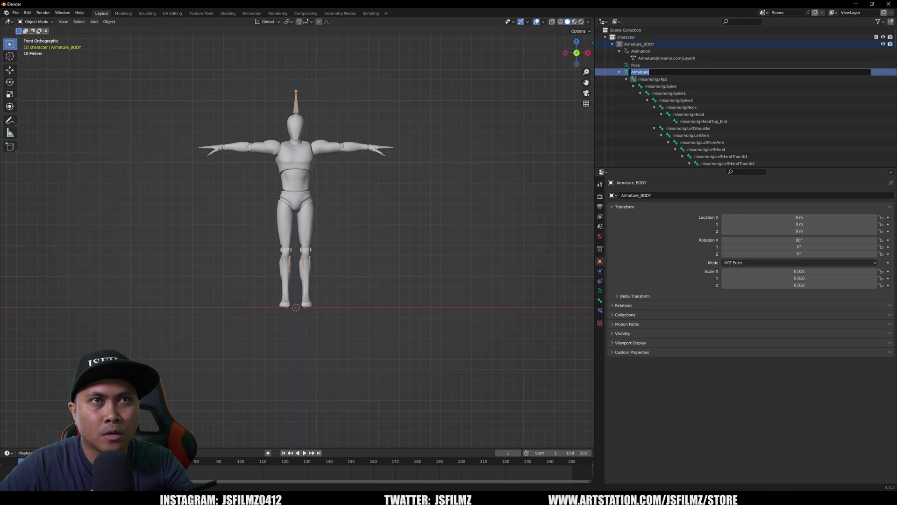
pyautogui.press('End')
pyautogui.write('_BOD')
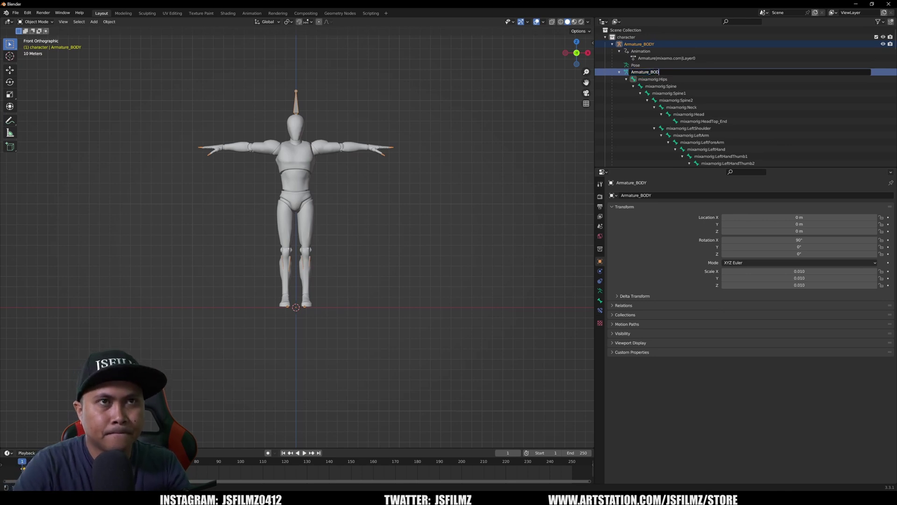
pyautogui.write('Y')
pyautogui.press('Return')
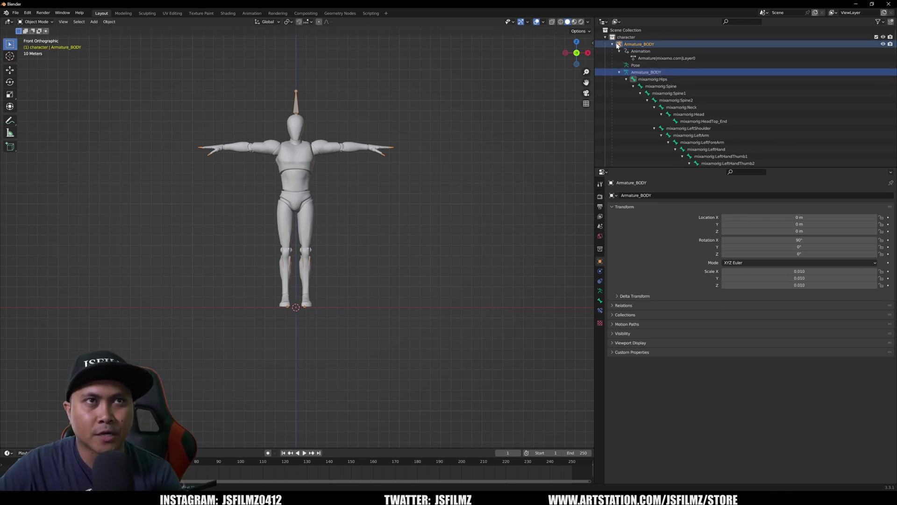
# Examine the hierarchy from the character collection through all hand and leg bones to the Motion_Dummy_Male mesh's Armature modifier.
pyautogui.click(640, 44)
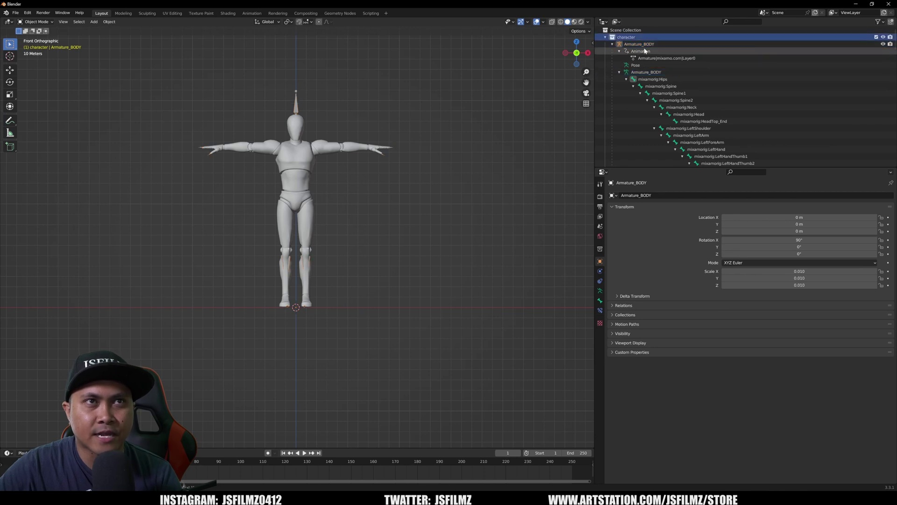
pyautogui.click(655, 72)
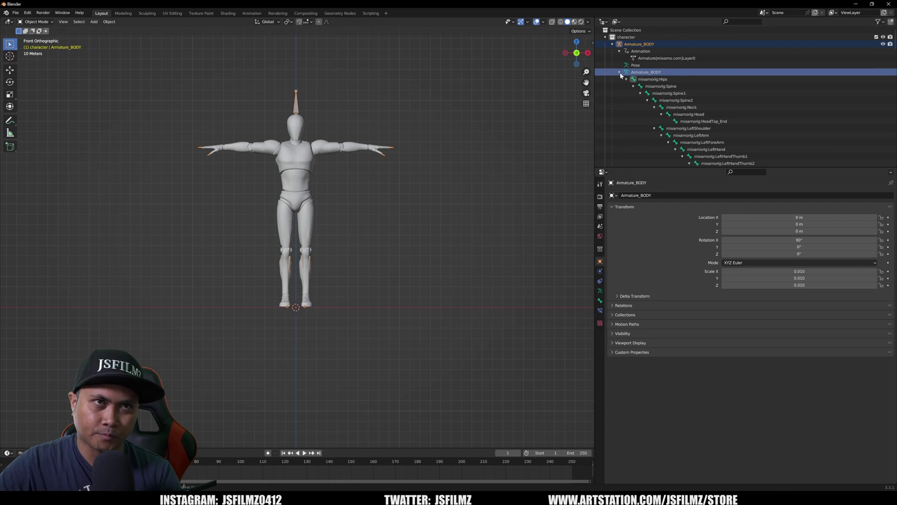
pyautogui.scroll(-2, 685, 108)
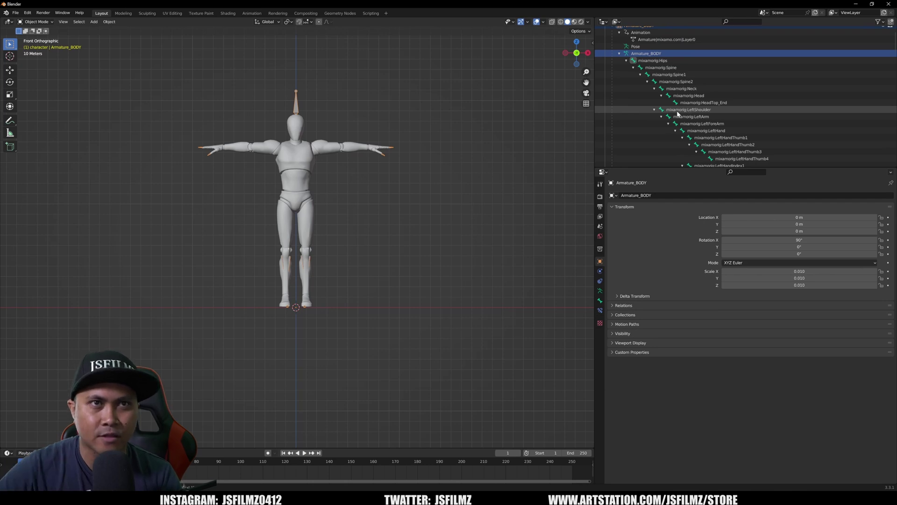
pyautogui.scroll(-6, 755, 111)
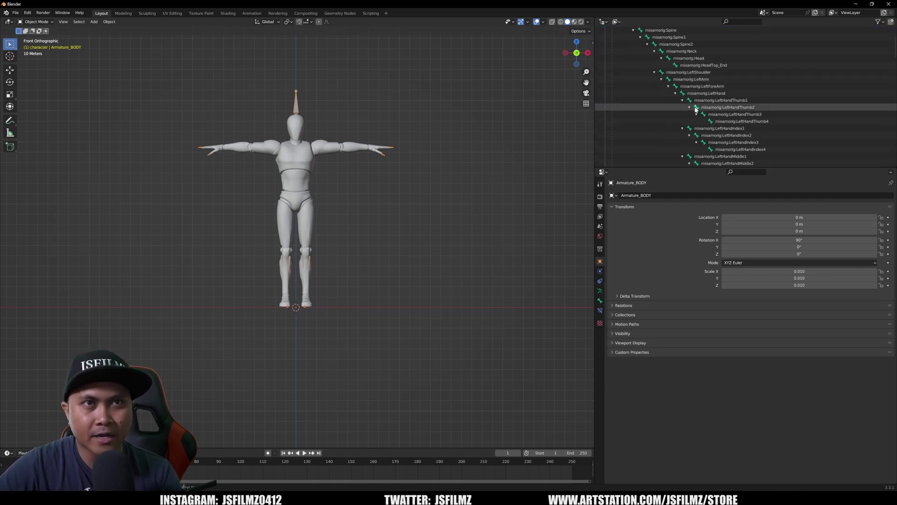
pyautogui.scroll(-8, 754, 111)
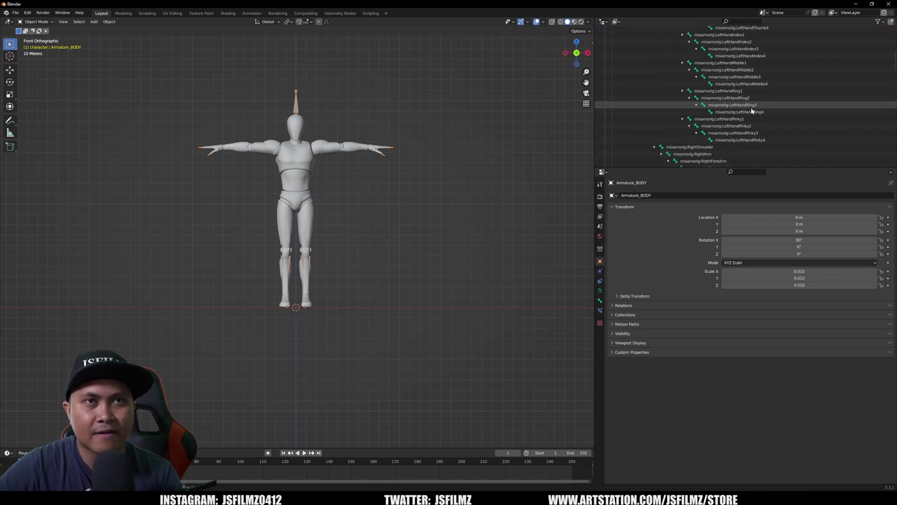
pyautogui.scroll(-4, 747, 112)
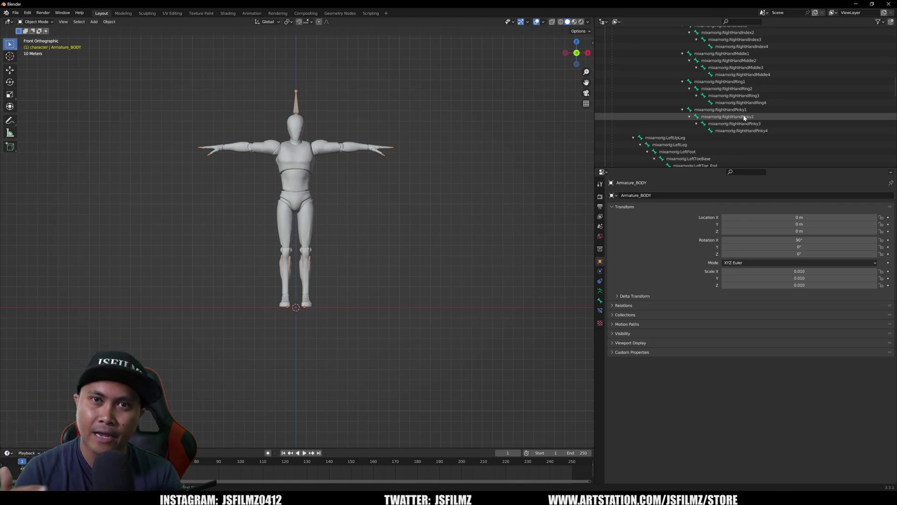
pyautogui.scroll(-5, 746, 119)
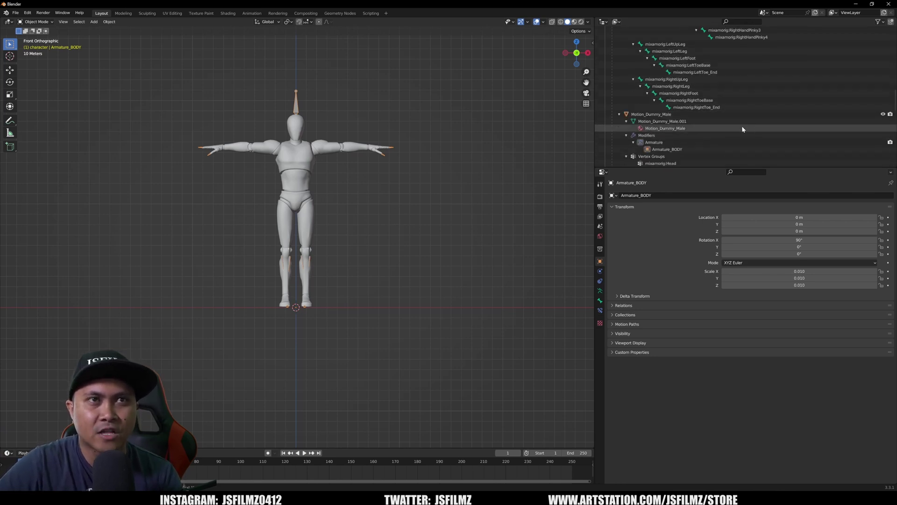
pyautogui.scroll(-1, 744, 129)
pyautogui.scroll(-2, 736, 125)
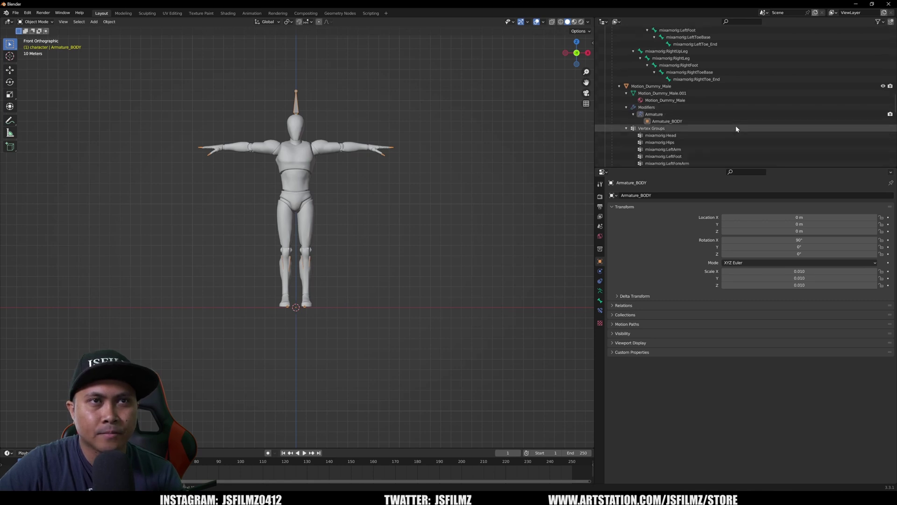
pyautogui.click(710, 121)
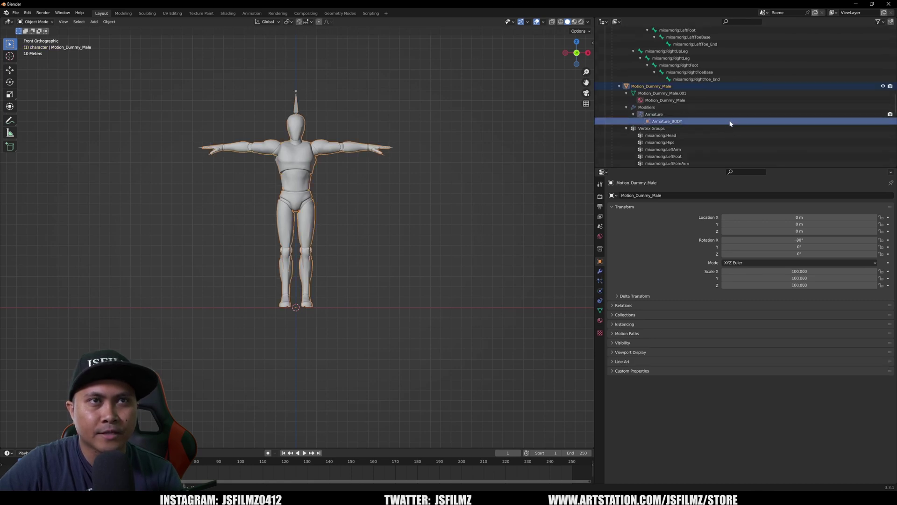
pyautogui.scroll(13, 734, 120)
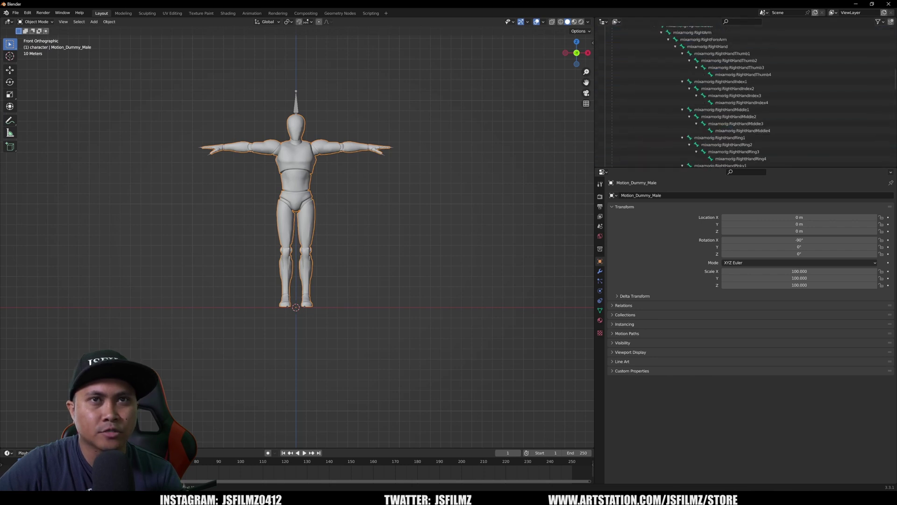
pyautogui.scroll(18, 654, 94)
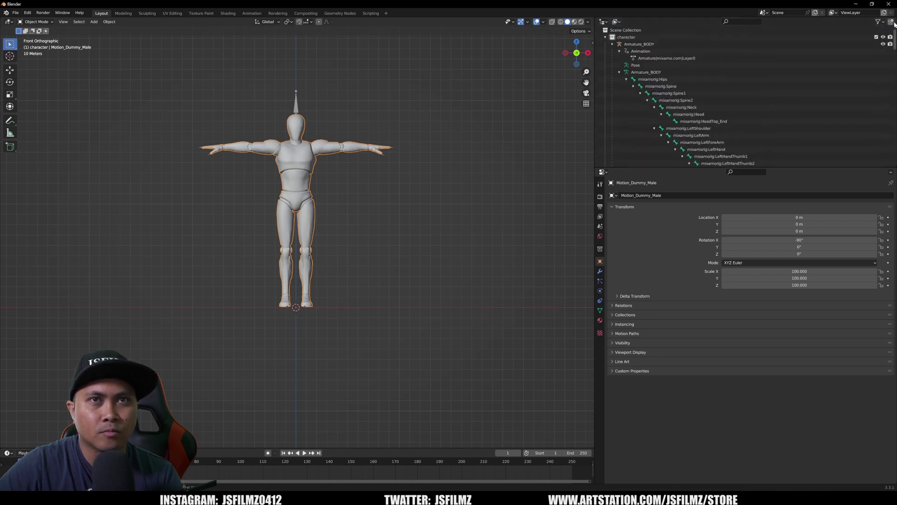
# Collapse the animation, armature data and Motion_Dummy_Male entries in the scene hierarchy.
pyautogui.click(619, 69)
pyautogui.click(620, 48)
pyautogui.click(620, 50)
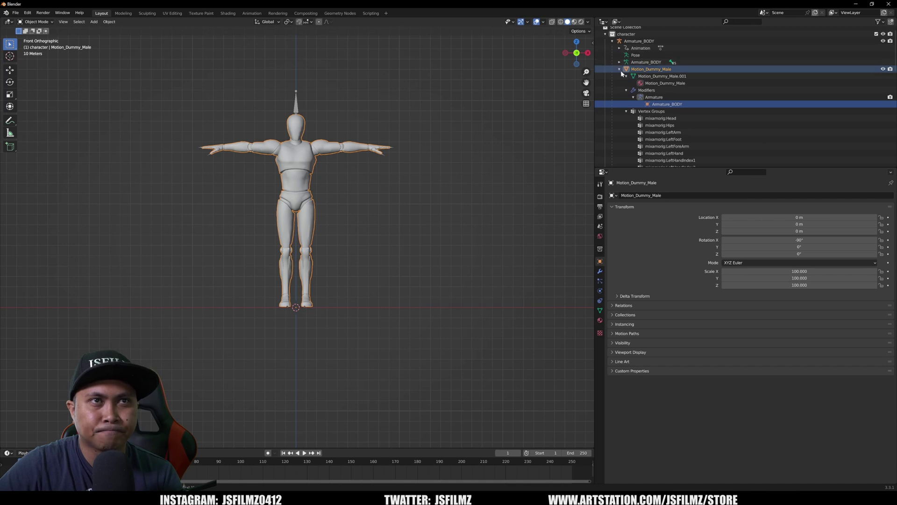
pyautogui.click(621, 73)
pyautogui.click(623, 85)
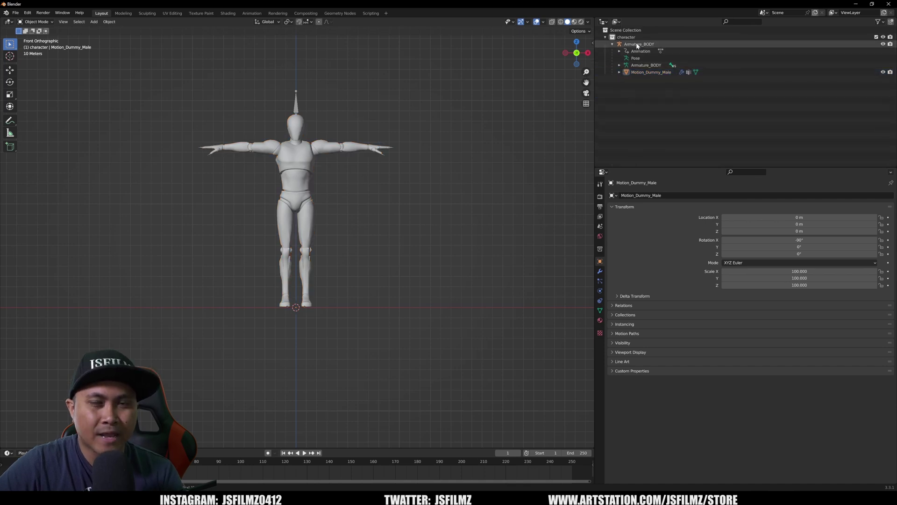
# Put the Armature_BODY object into Edit Mode and select its bones.
pyautogui.click(619, 66)
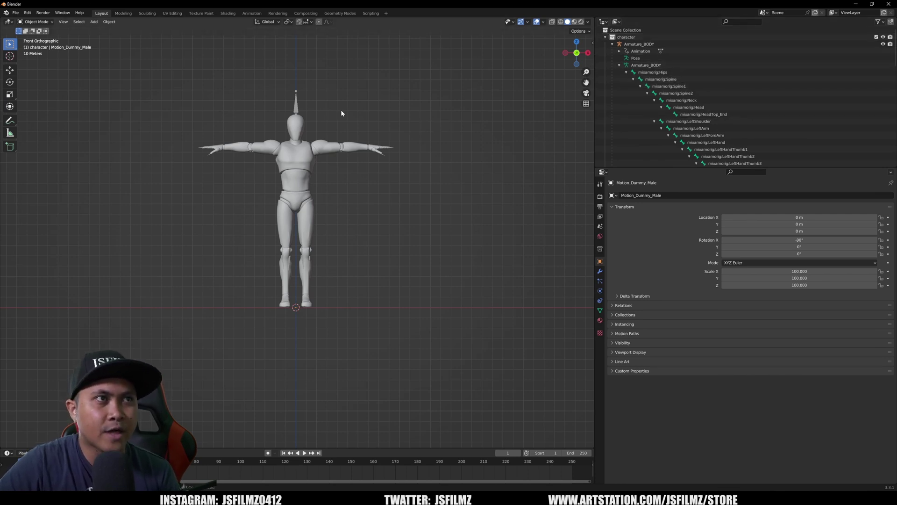
pyautogui.click(301, 111)
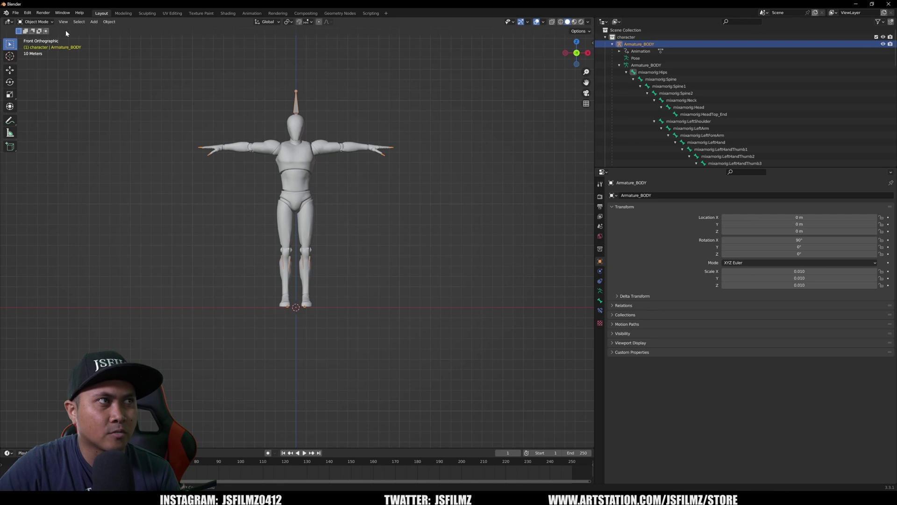
pyautogui.click(36, 21)
pyautogui.click(35, 38)
pyautogui.click(312, 105)
pyautogui.click(299, 110)
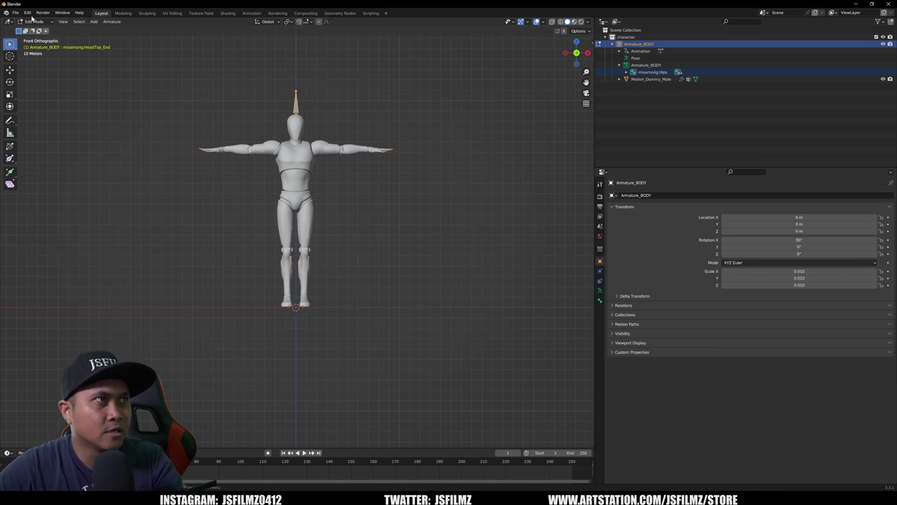
# Batch-rename the selected bones by finding "mixamorig:" and replacing it with nothing, and check the names under the hips bone.
pyautogui.click(28, 13)
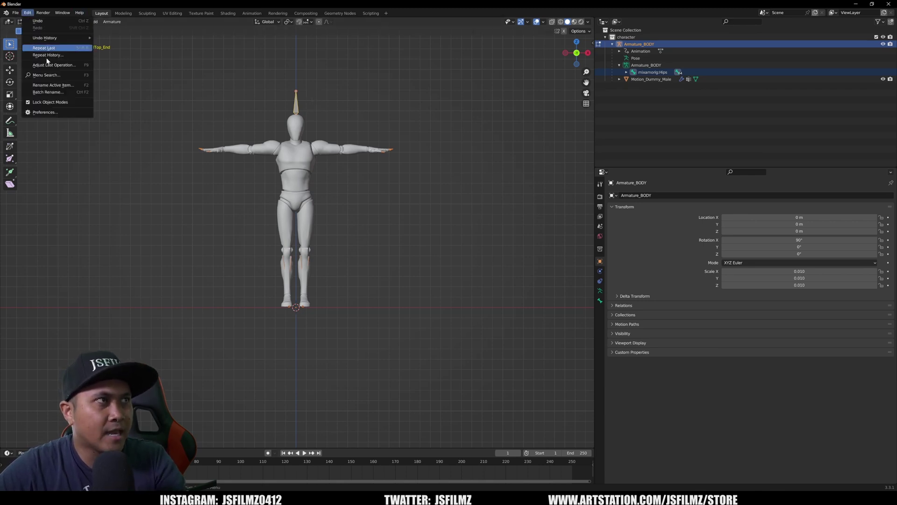
pyautogui.click(52, 93)
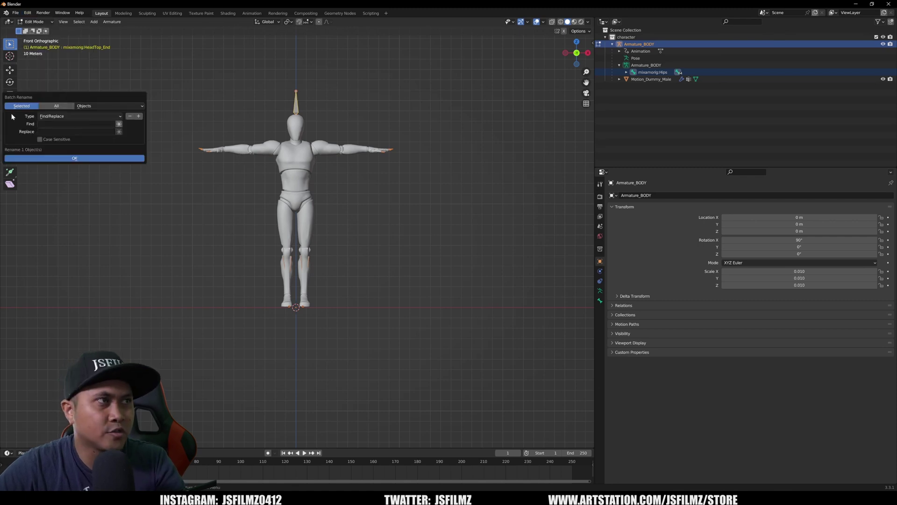
pyautogui.write('mi')
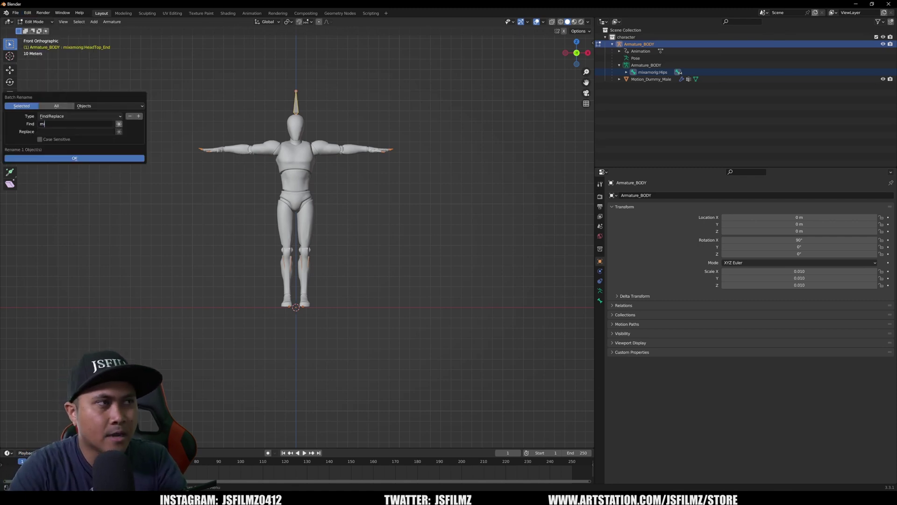
pyautogui.write('xamorig')
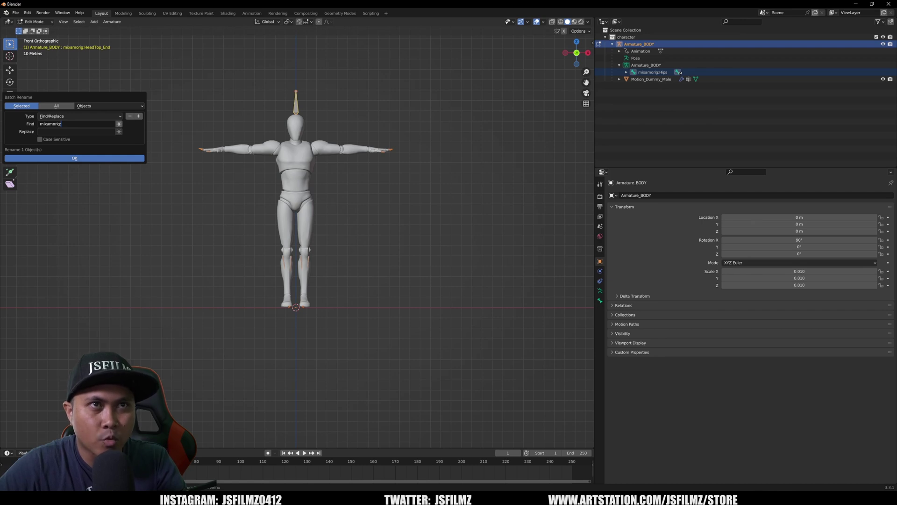
pyautogui.write(':')
pyautogui.click(76, 132)
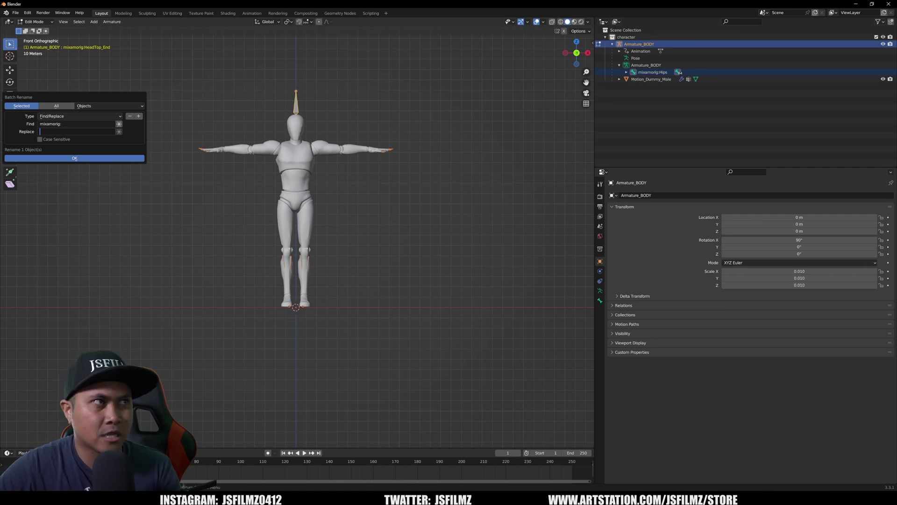
pyautogui.click(90, 108)
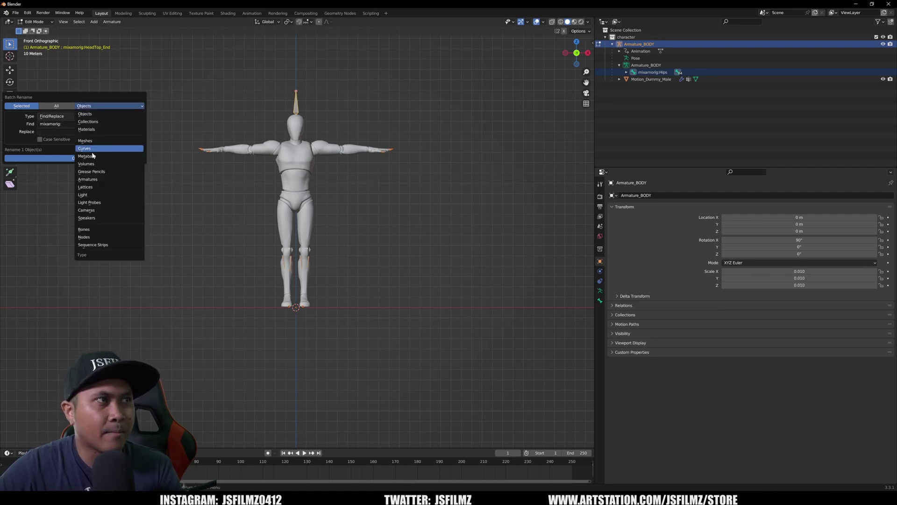
pyautogui.click(85, 230)
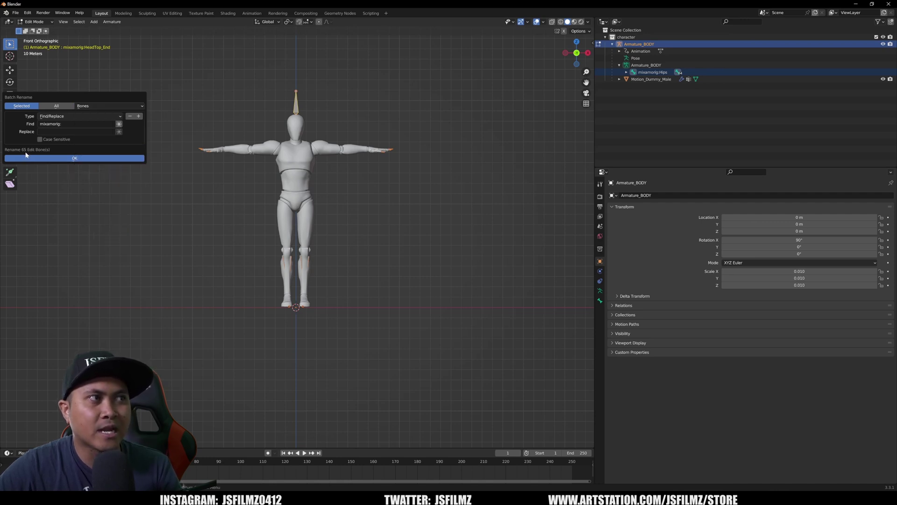
pyautogui.click(65, 159)
pyautogui.click(626, 72)
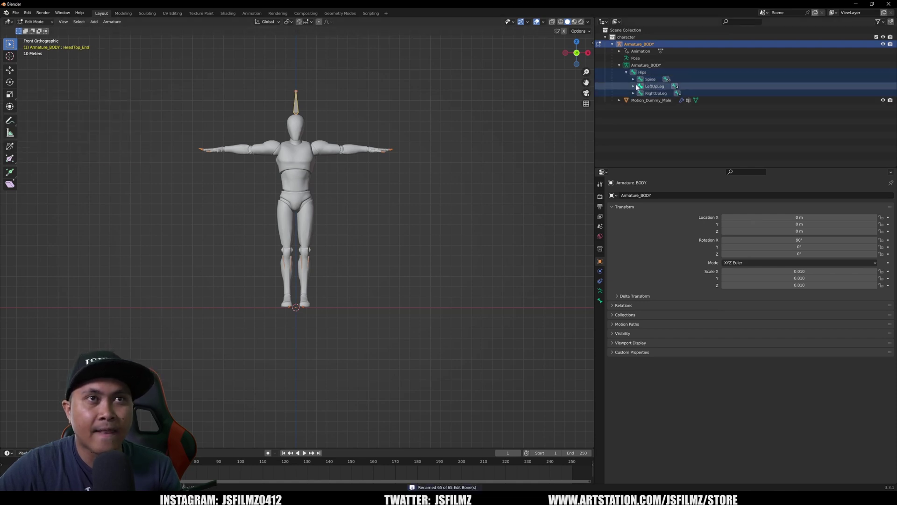
pyautogui.click(627, 73)
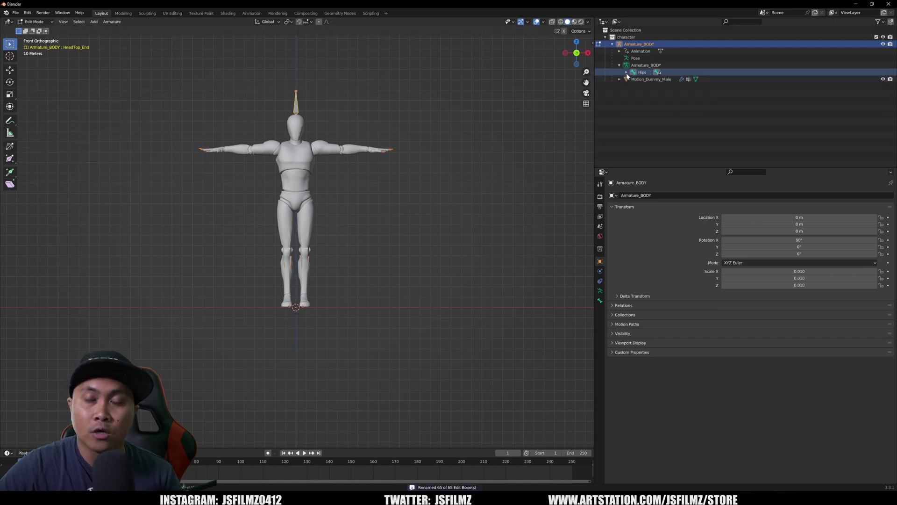
# Save the scene as jae.blend in the wondertut folder on the desktop.
pyautogui.click(16, 13)
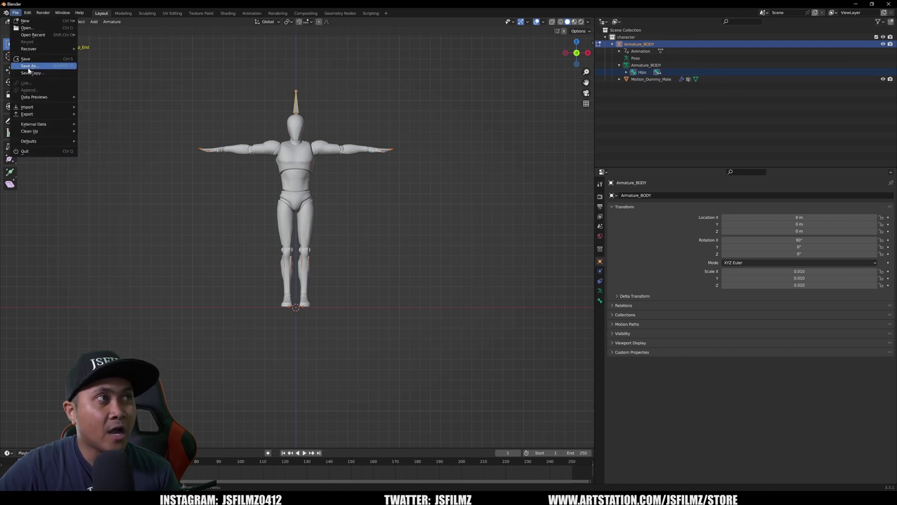
pyautogui.click(28, 66)
pyautogui.write('jae')
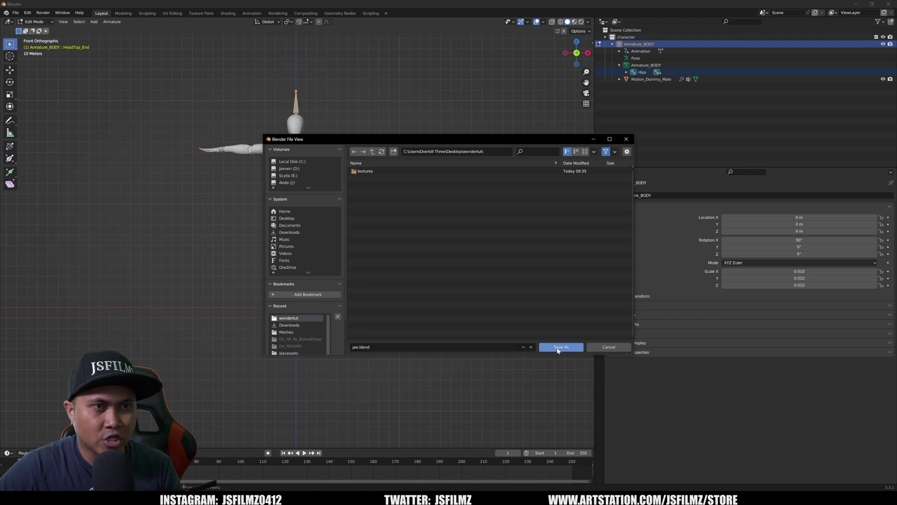
pyautogui.click(558, 347)
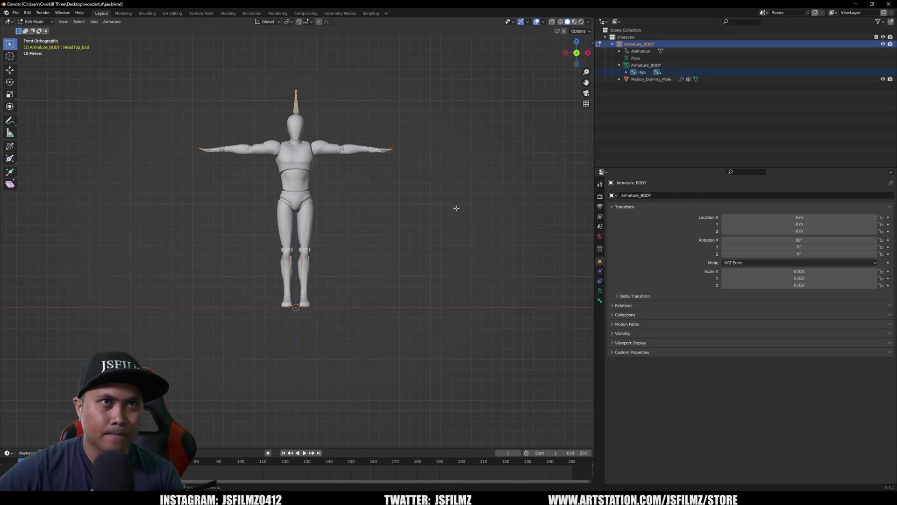
# Rename the Motion_Dummy_Male mesh object in the scene hierarchy as Malez.
pyautogui.click(430, 141)
pyautogui.click(659, 80)
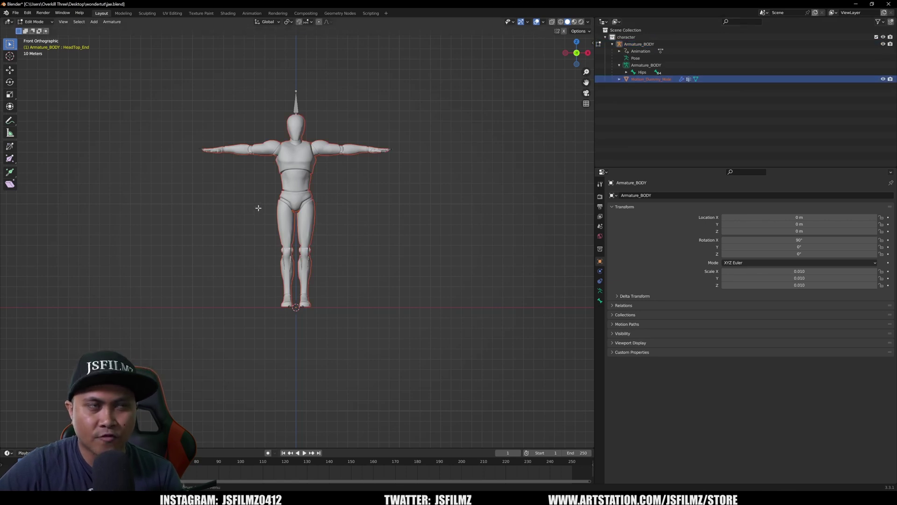
pyautogui.doubleClick(652, 79)
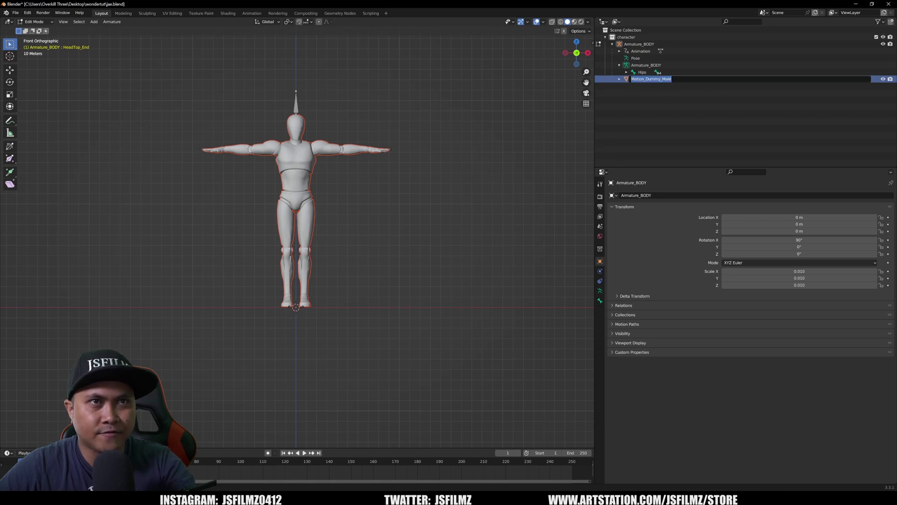
pyautogui.write('Malez')
pyautogui.press('Return')
pyautogui.click(619, 79)
pyautogui.click(619, 79)
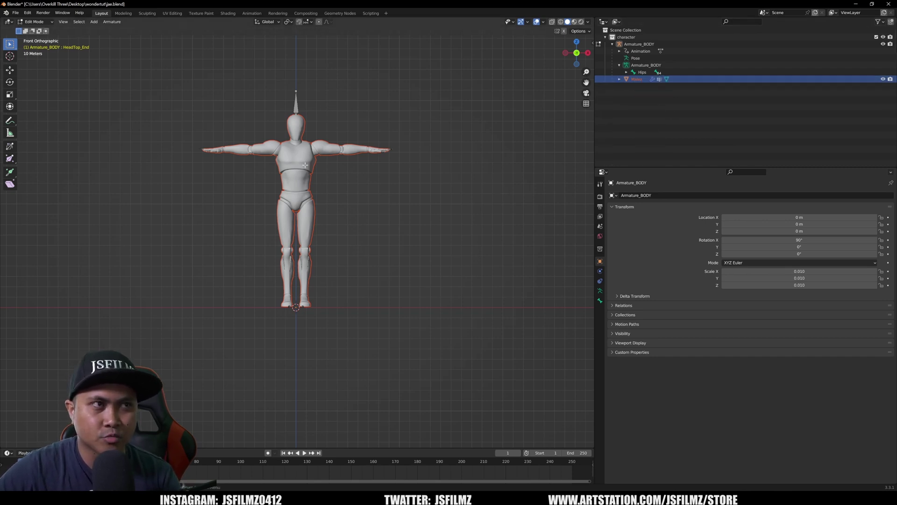
# Expand the Malez object in the hierarchy and rename its Motion_Dummy_Male material as Malez.
pyautogui.click(620, 79)
pyautogui.click(664, 93)
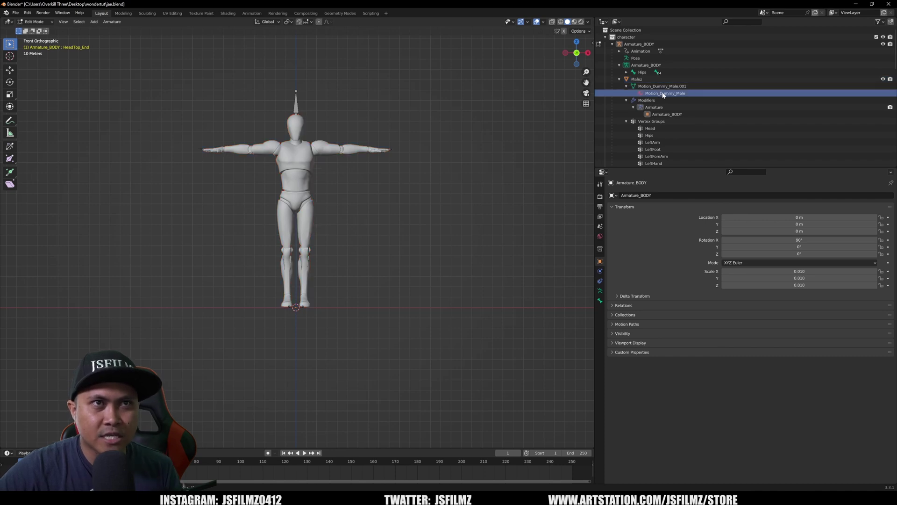
pyautogui.doubleClick(649, 96)
pyautogui.write('Malez')
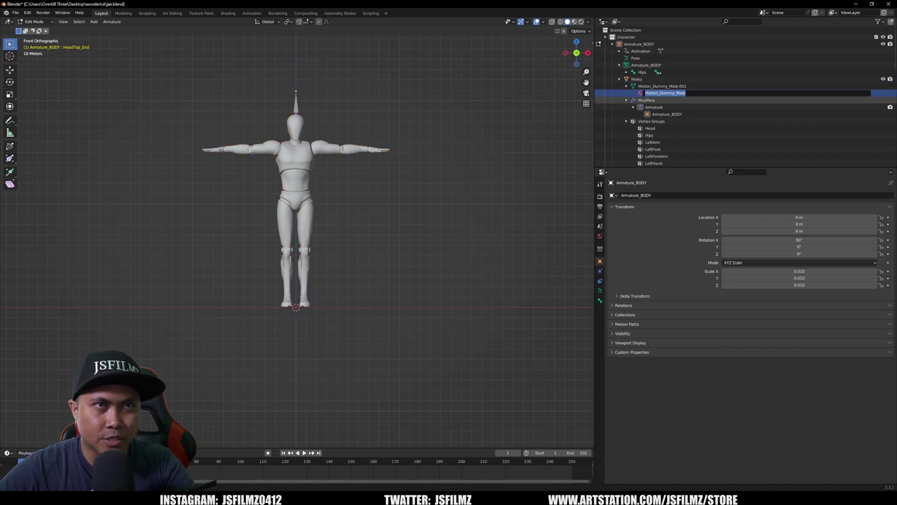
pyautogui.press('Return')
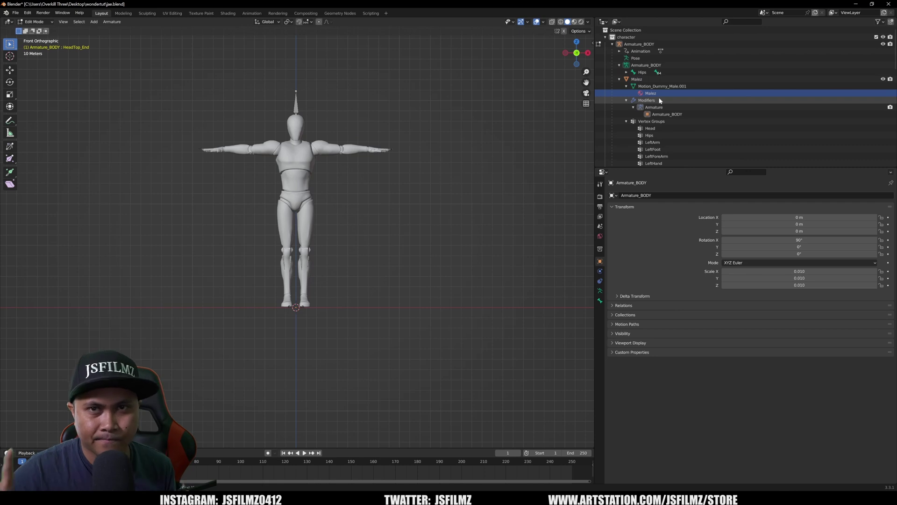
# Return the armature to Object Mode and select the dummy's body mesh.
pyautogui.click(295, 169)
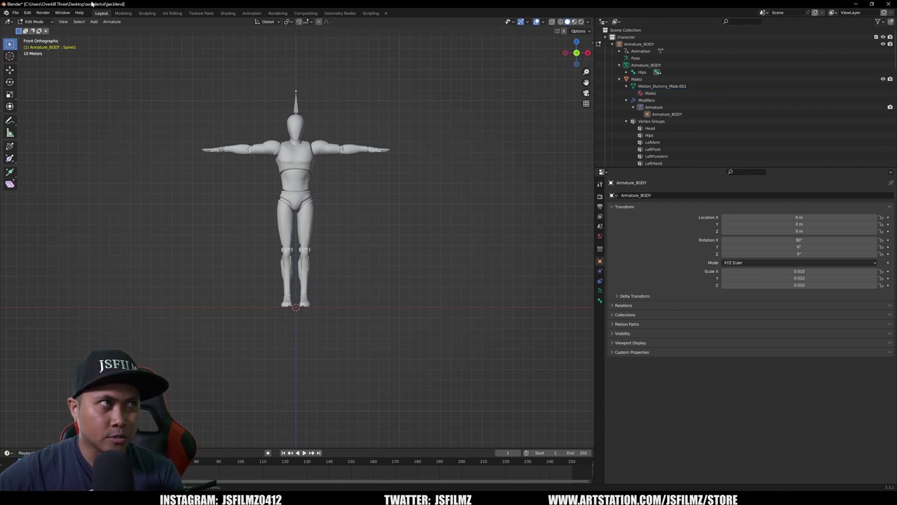
pyautogui.click(34, 22)
pyautogui.click(39, 30)
pyautogui.click(305, 175)
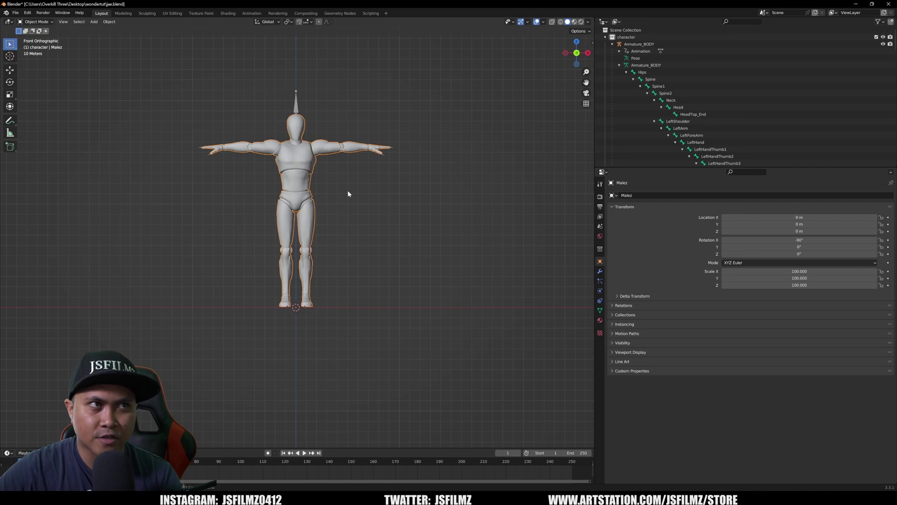
# Show the mesh's material settings with more room and rename the material as Malez_MAT.
pyautogui.click(600, 321)
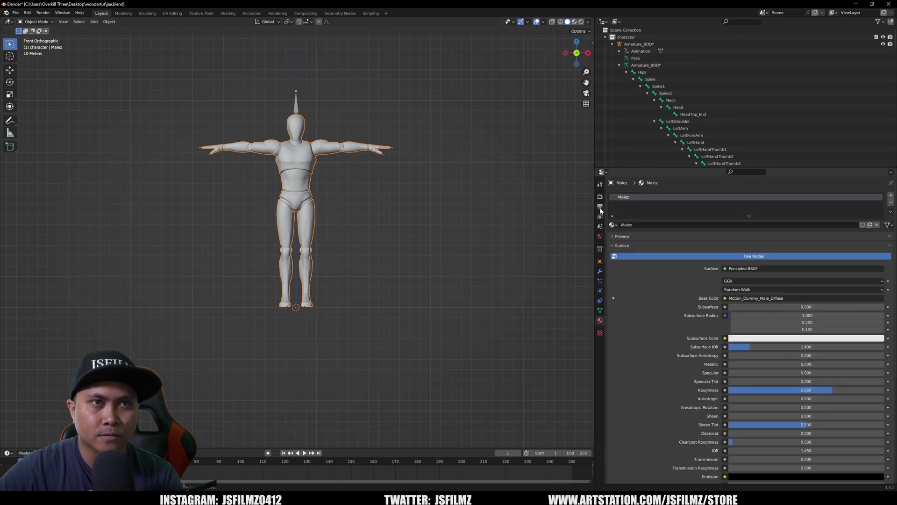
pyautogui.moveTo(596, 208); pyautogui.dragTo(533, 204)
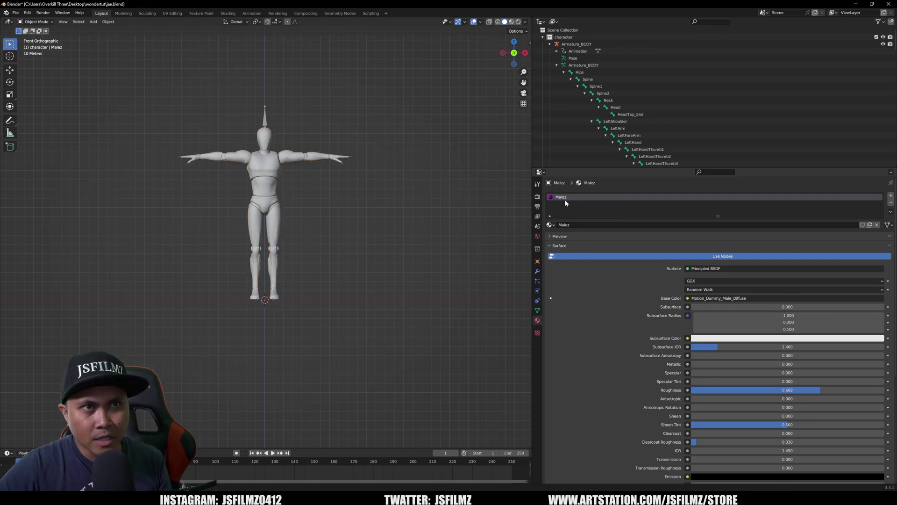
pyautogui.doubleClick(566, 198)
pyautogui.click(567, 196)
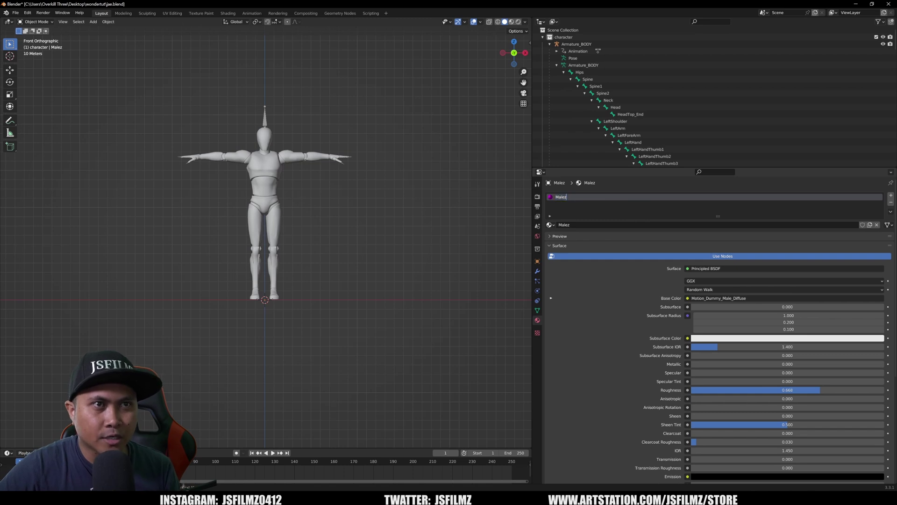
pyautogui.write('_MAT')
pyautogui.press('Return')
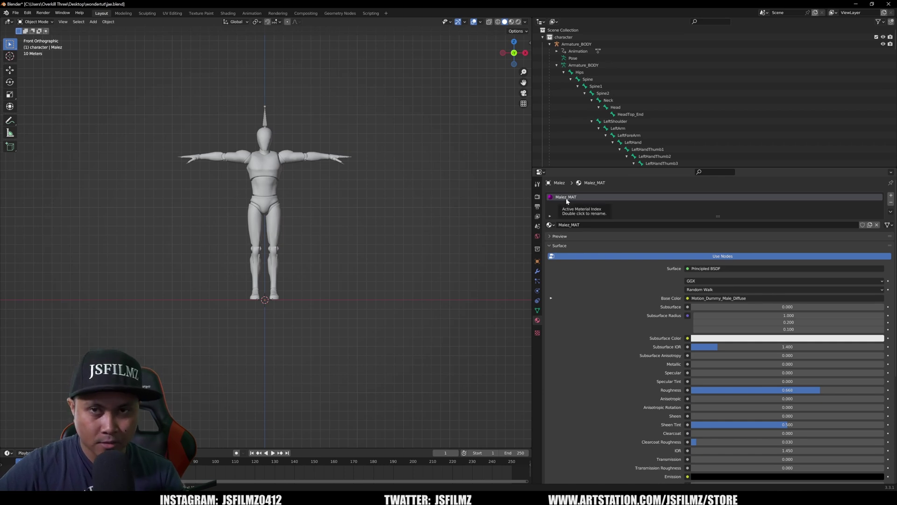
# Collapse the Armature_BODY bone list in the scene hierarchy and save jae.blend.
pyautogui.click(576, 80)
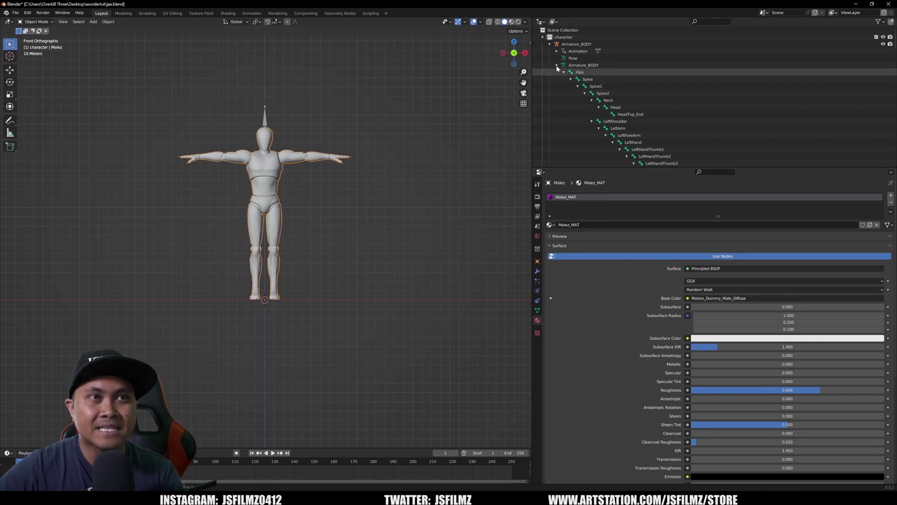
pyautogui.click(550, 44)
pyautogui.click(550, 44)
pyautogui.click(556, 65)
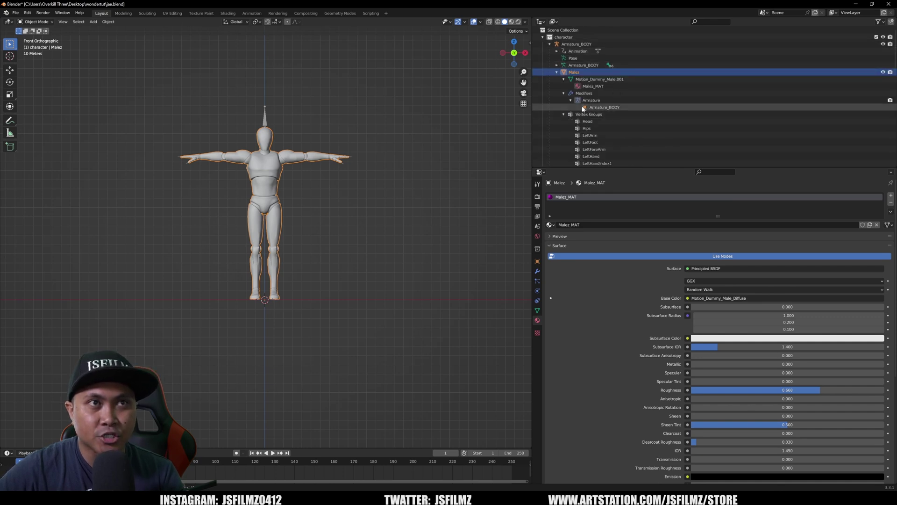
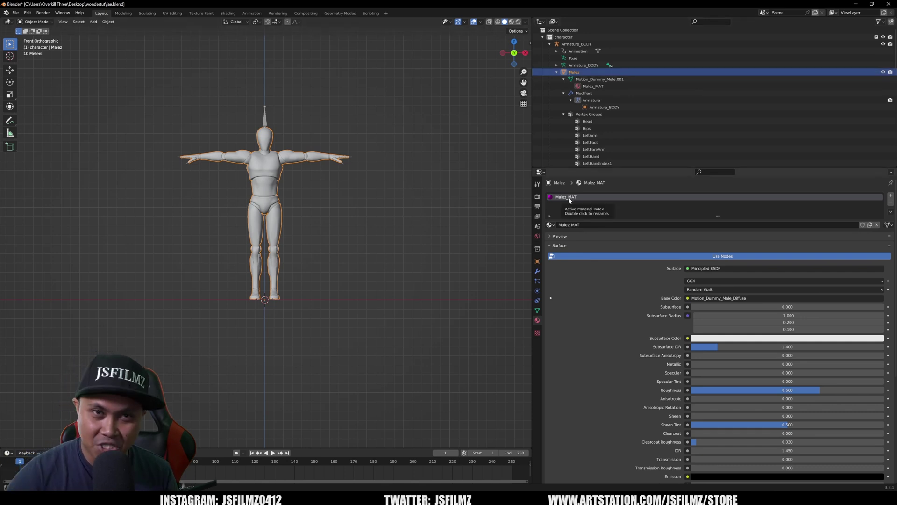
pyautogui.click(16, 13)
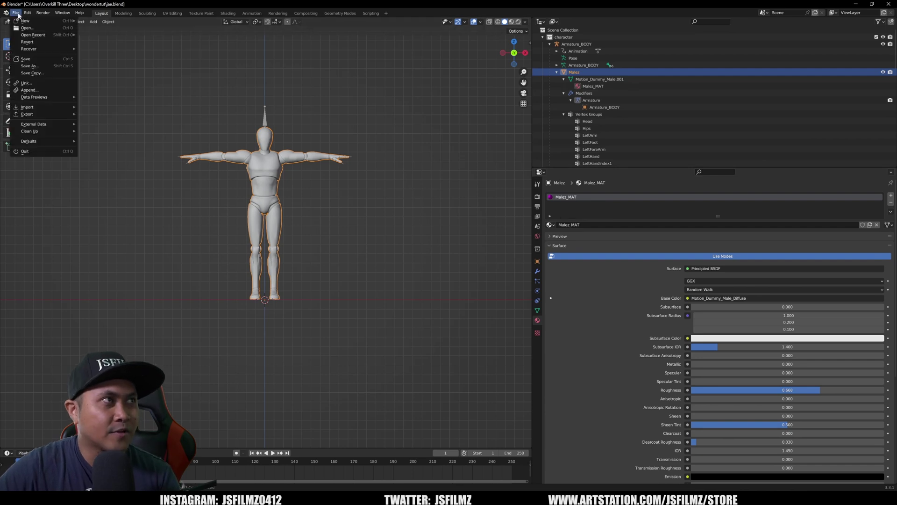
pyautogui.click(38, 66)
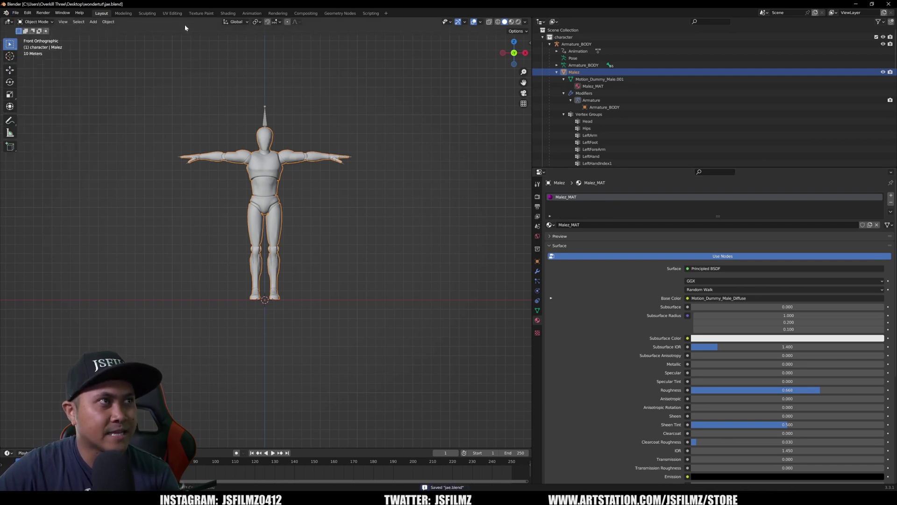
# Switch to the Shading workspace and frame the whole dummy in front view.
pyautogui.click(229, 13)
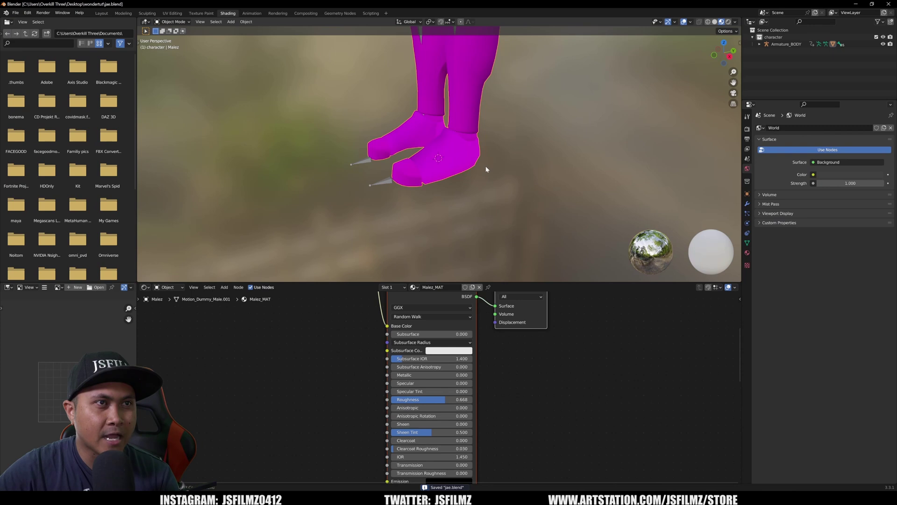
pyautogui.press('KP_1')
pyautogui.press('KP_3')
pyautogui.moveTo(542, 102); pyautogui.dragTo(558, 209, button='middle')
pyautogui.scroll(-4, 560, 175)
pyautogui.press('KP_1')
pyautogui.press('KP_3')
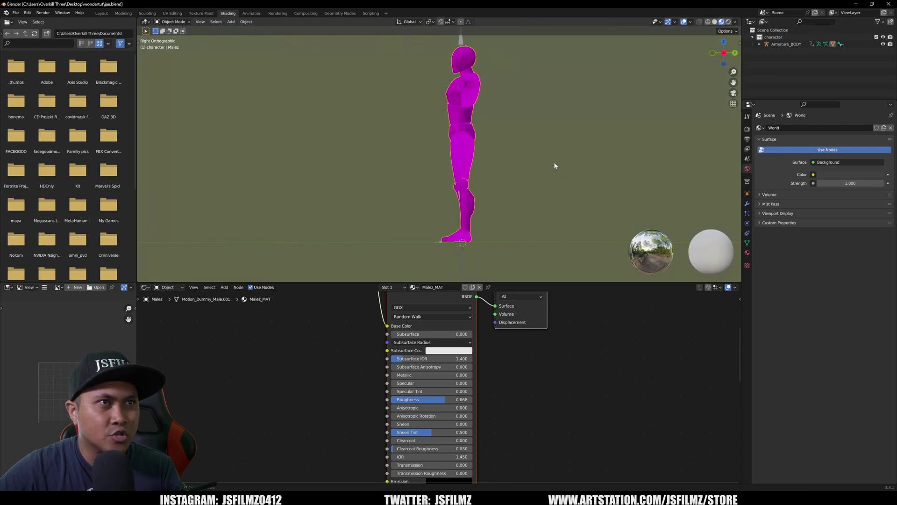
pyautogui.press('KP_1')
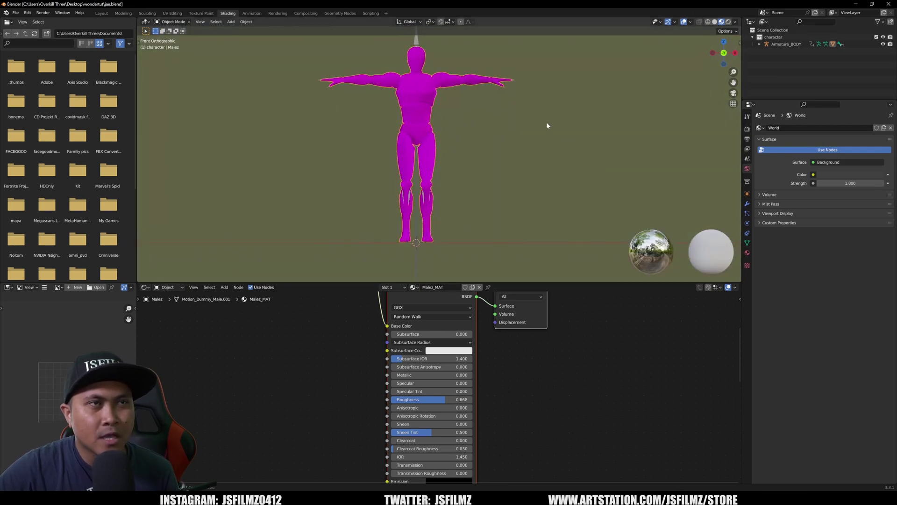
# Move the diffuse texture, Normal Map and normal texture nodes close to the Principled BSDF node.
pyautogui.scroll(-5, 515, 397)
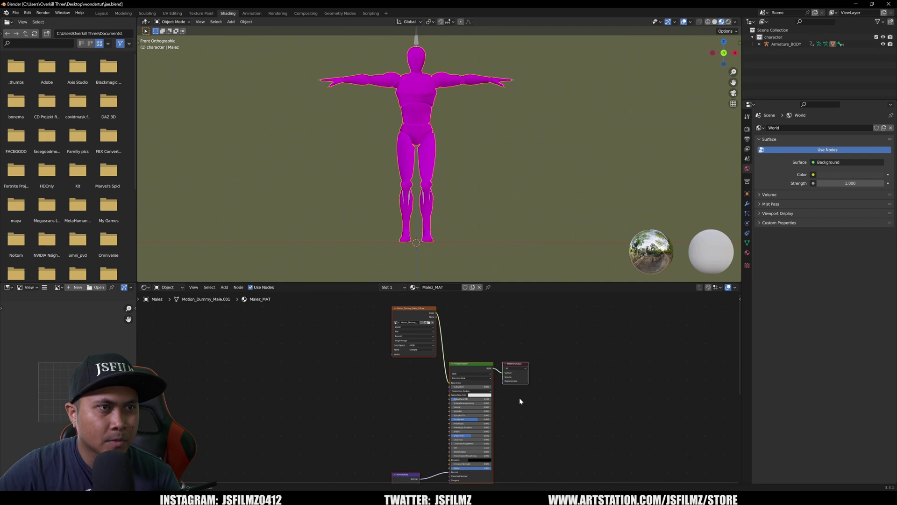
pyautogui.moveTo(408, 308); pyautogui.dragTo(408, 363)
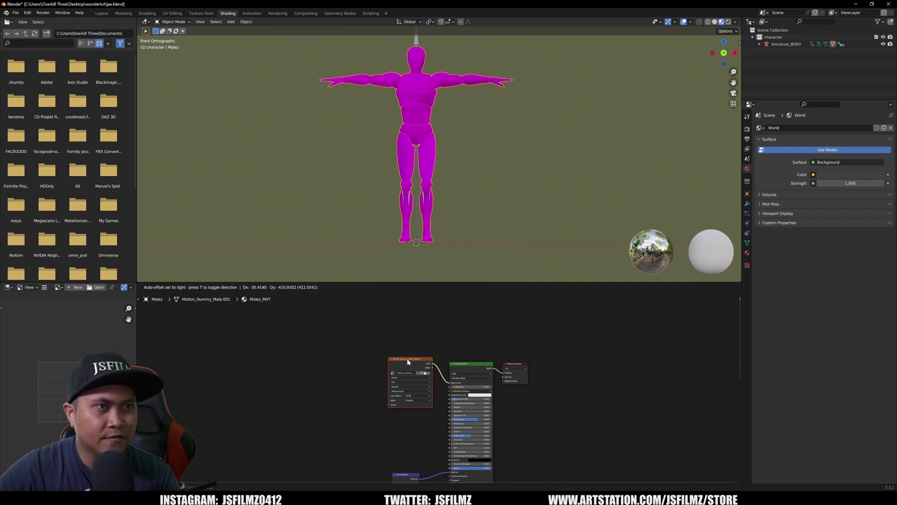
pyautogui.moveTo(434, 414); pyautogui.dragTo(437, 353, button='middle')
pyautogui.moveTo(406, 421); pyautogui.dragTo(413, 367)
pyautogui.scroll(-2, 414, 367)
pyautogui.moveTo(413, 367); pyautogui.dragTo(413, 279, button='middle')
pyautogui.moveTo(381, 397); pyautogui.dragTo(382, 308)
pyautogui.moveTo(382, 314); pyautogui.dragTo(371, 422, button='middle')
pyautogui.moveTo(372, 422); pyautogui.dragTo(373, 372)
pyautogui.scroll(3, 434, 357)
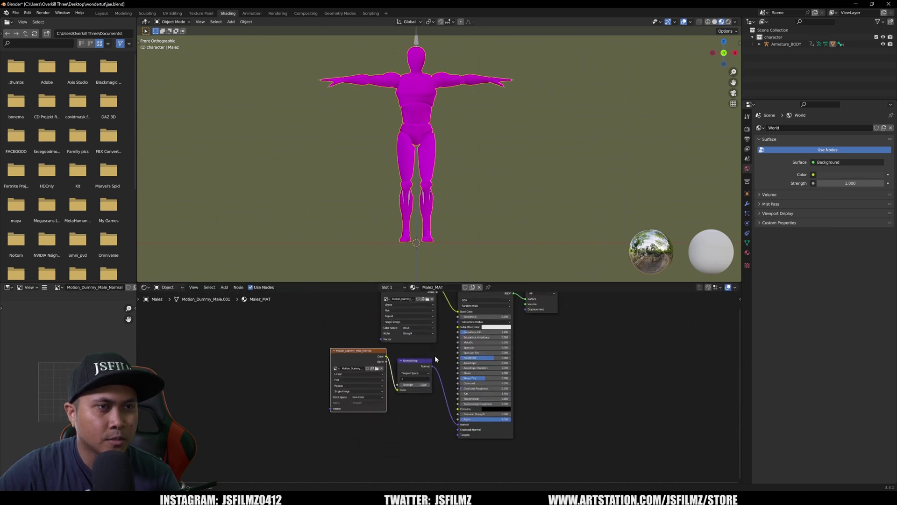
# Space out the diffuse and normal texture nodes and unlink the image from each of them.
pyautogui.moveTo(434, 357); pyautogui.dragTo(449, 405, button='middle')
pyautogui.scroll(2, 448, 405)
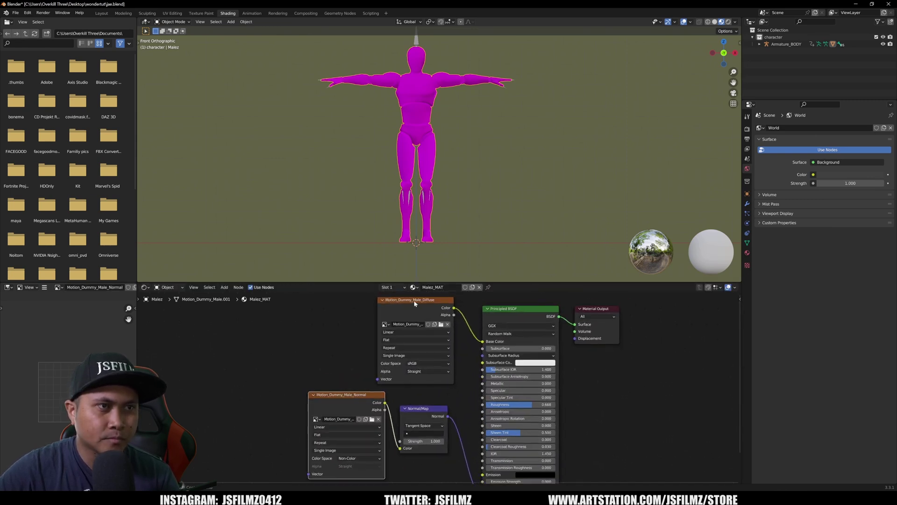
pyautogui.moveTo(398, 316); pyautogui.dragTo(380, 315)
pyautogui.moveTo(346, 398); pyautogui.dragTo(325, 389)
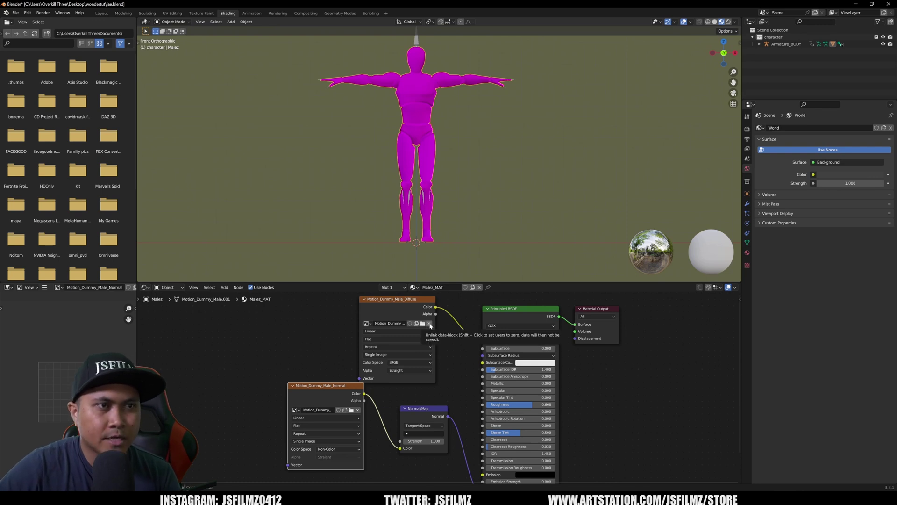
pyautogui.click(429, 323)
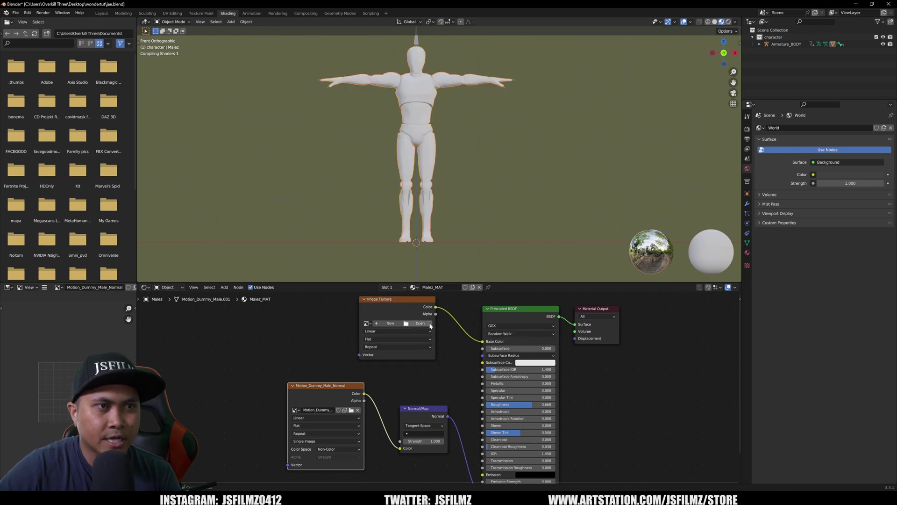
pyautogui.click(358, 409)
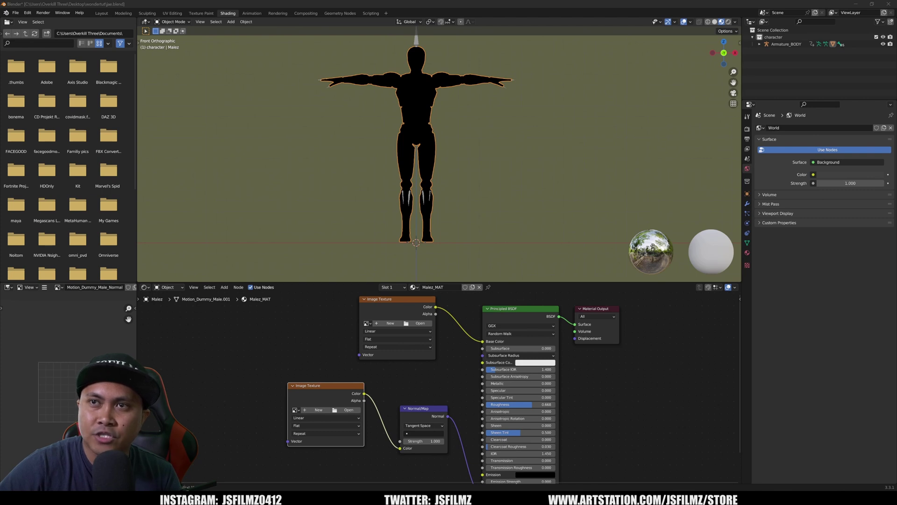
# Switch to File Explorer, enlarge the thumbnails in the wondertut folder and locate Diff.png and Normal.png.
pyautogui.hotkey('alt', 'Tab')
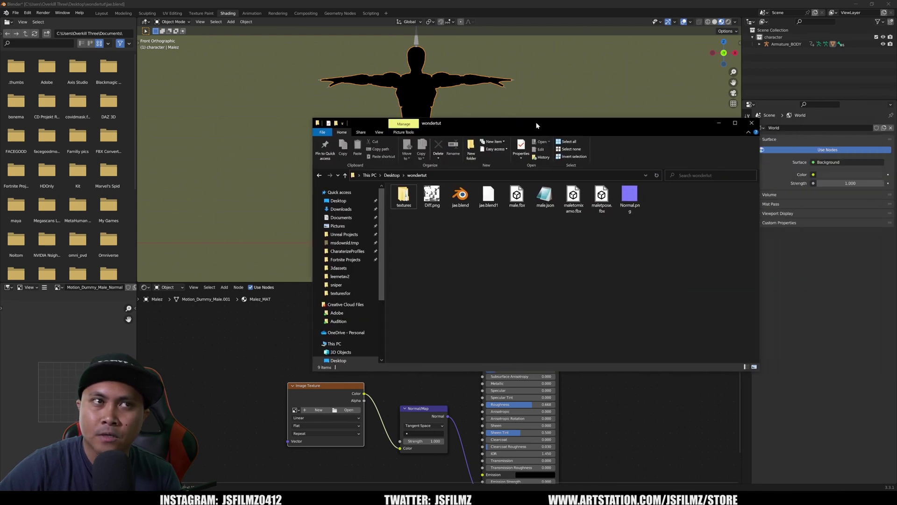
pyautogui.keyDown('ctrl'); pyautogui.scroll(3, 484, 246); pyautogui.keyUp('ctrl')
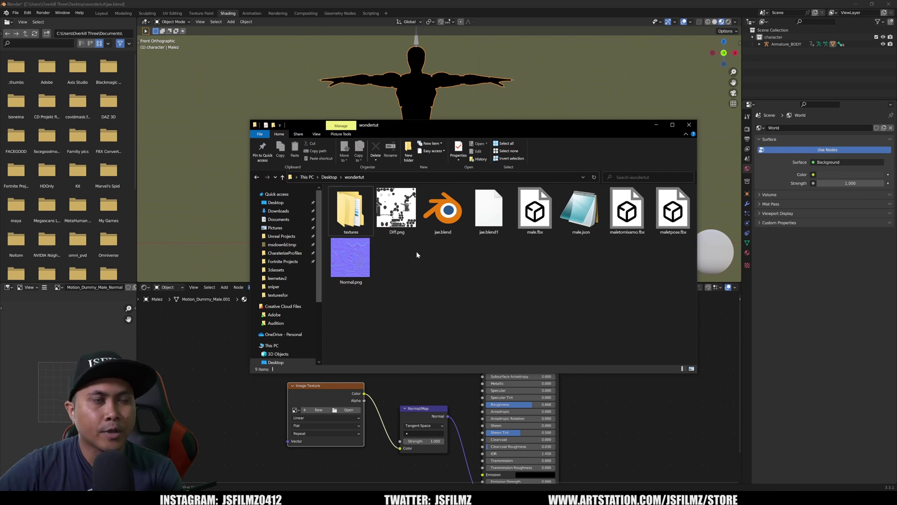
pyautogui.click(379, 205)
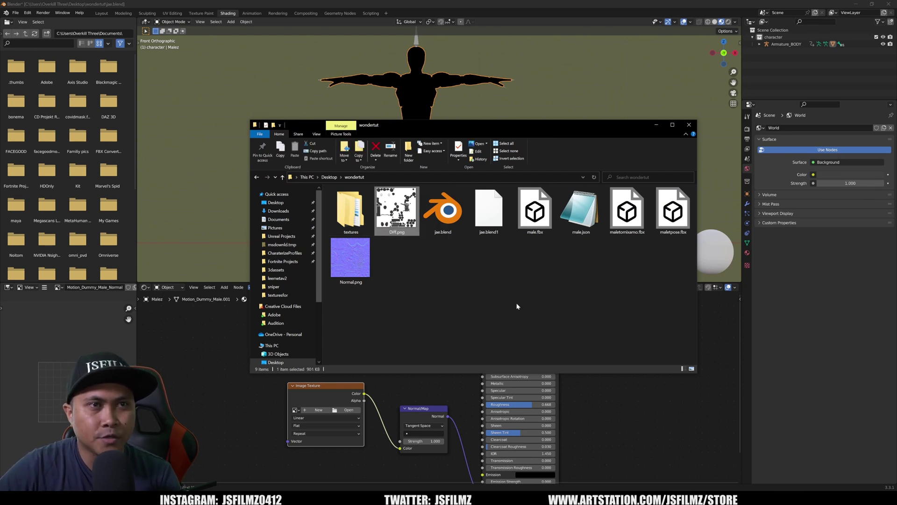
pyautogui.click(368, 276)
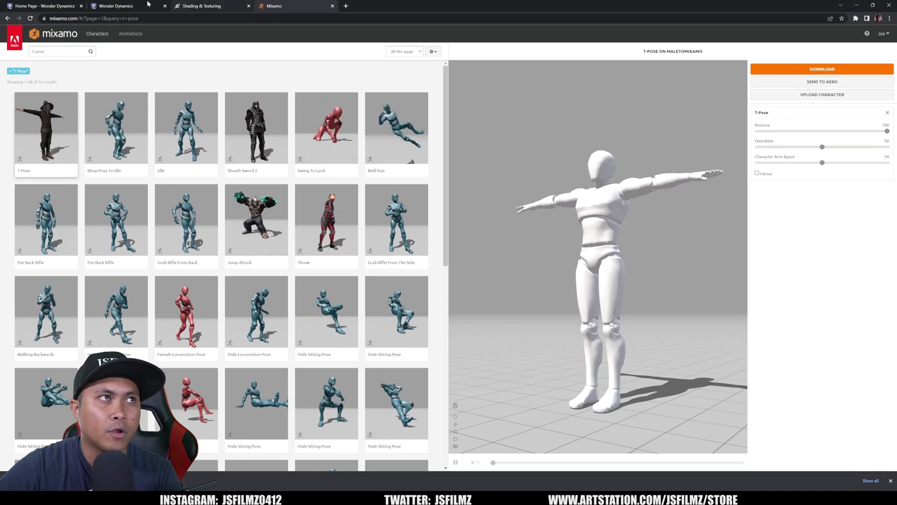
# Look up the image texture naming rules in the Wonder Dynamics Shading & Texturing guide in the browser.
pyautogui.click(145, 4)
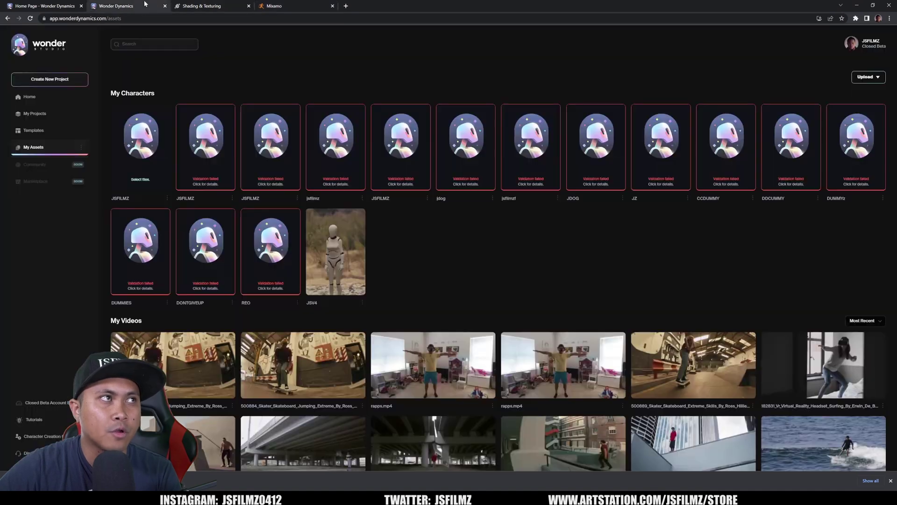
pyautogui.click(45, 6)
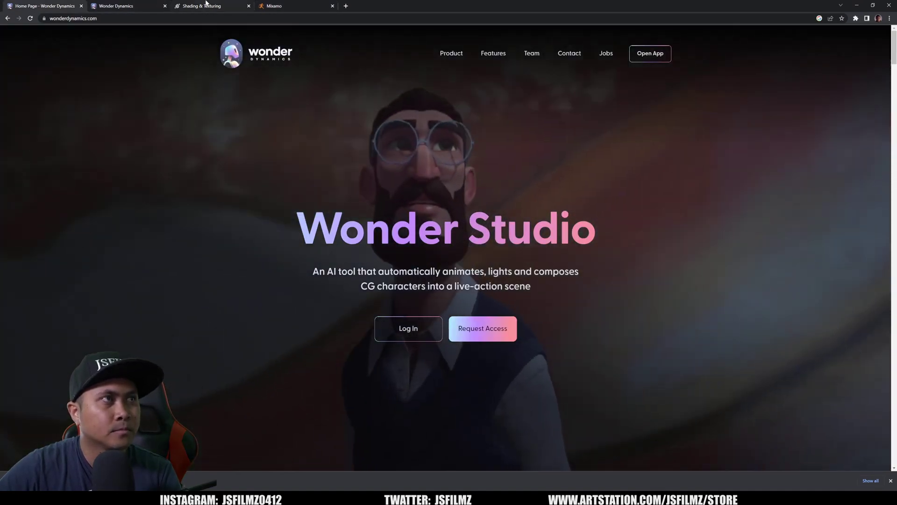
pyautogui.click(206, 5)
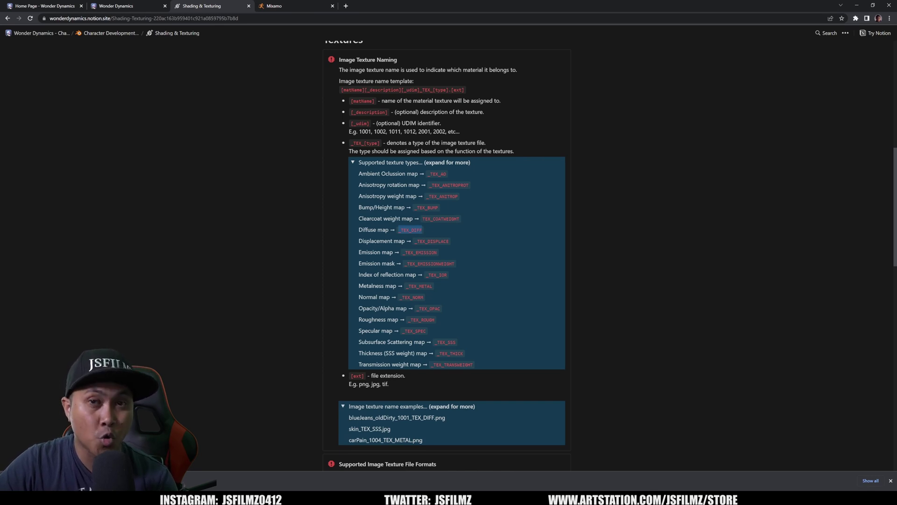
# Return to the wondertut folder and rename Diff.png as Malez_TEX_DIFF.png.
pyautogui.click(854, 5)
pyautogui.click(397, 211)
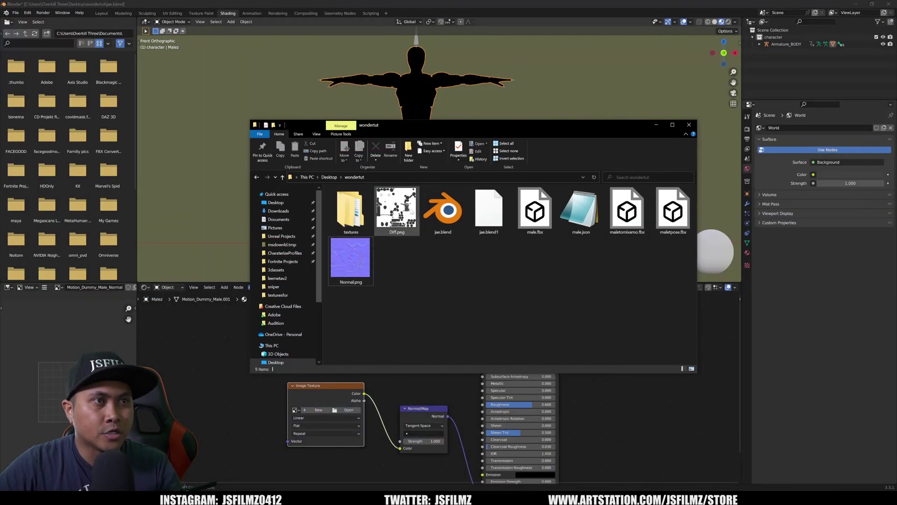
pyautogui.press('F2')
pyautogui.write('Male')
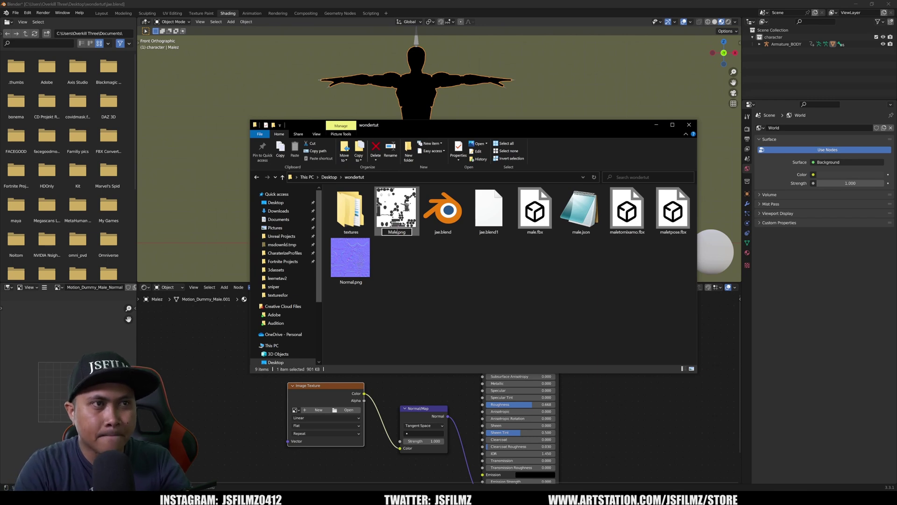
pyautogui.write('z_TE')
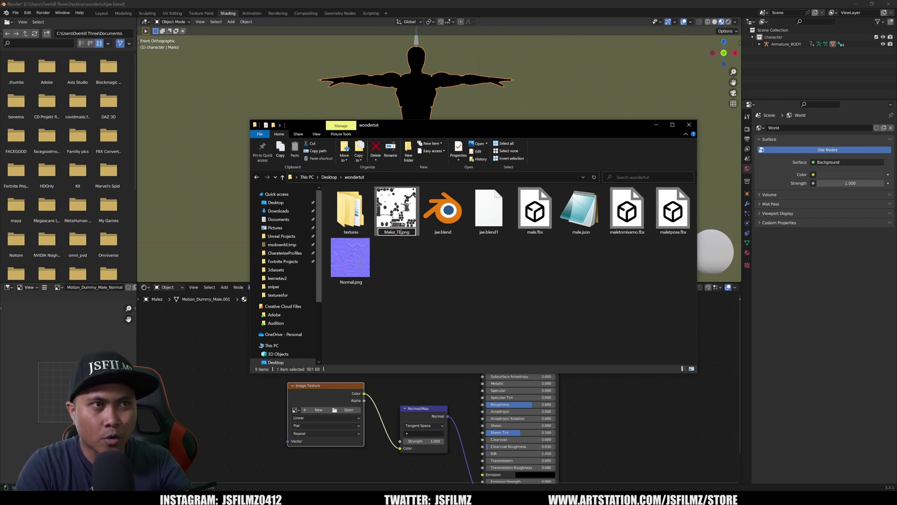
pyautogui.write('X_DIFF')
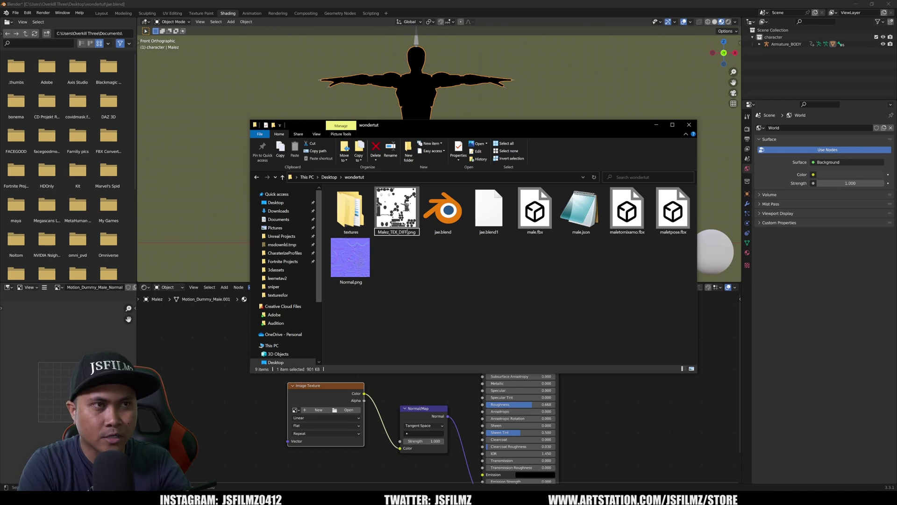
pyautogui.click(478, 285)
# Rename Normal.png as Malez_TEX_NORM.png and check the names against the texture naming guide in the browser.
pyautogui.rightClick(367, 262)
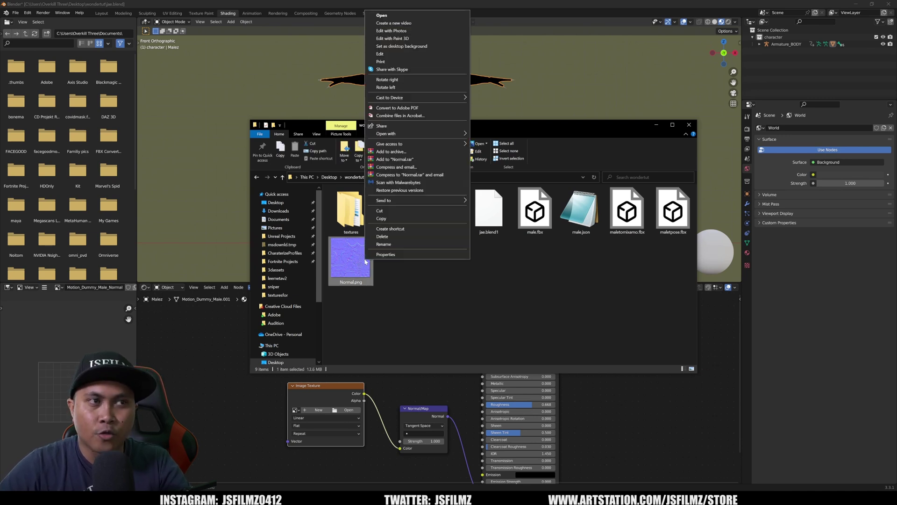
pyautogui.click(379, 245)
pyautogui.write('Malez_')
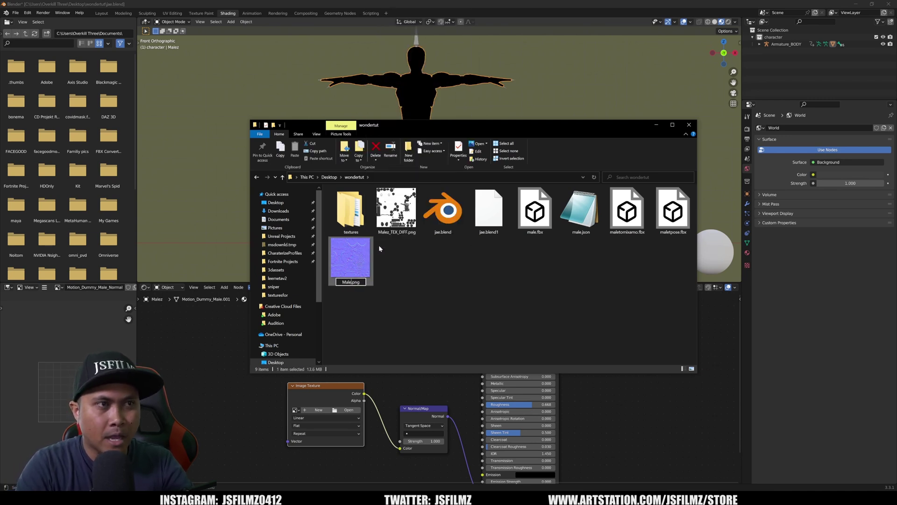
pyautogui.write('TEX_NORM')
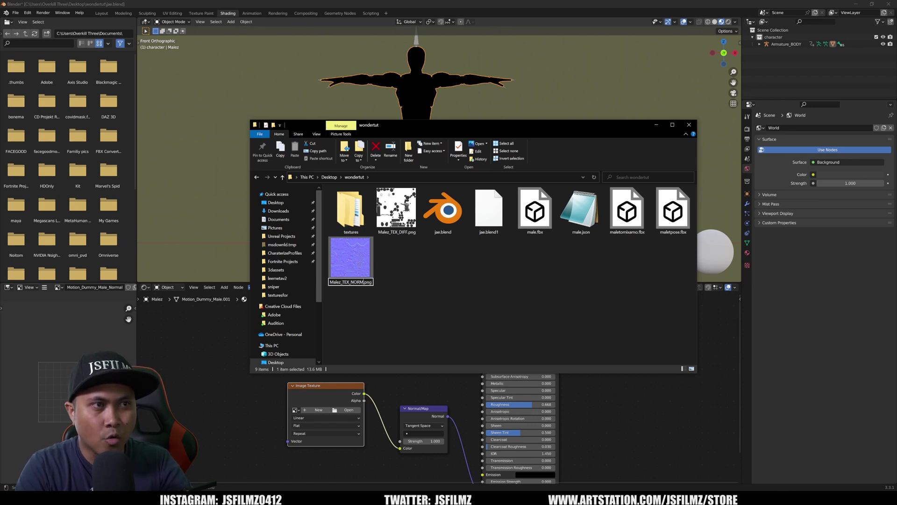
pyautogui.press('Return')
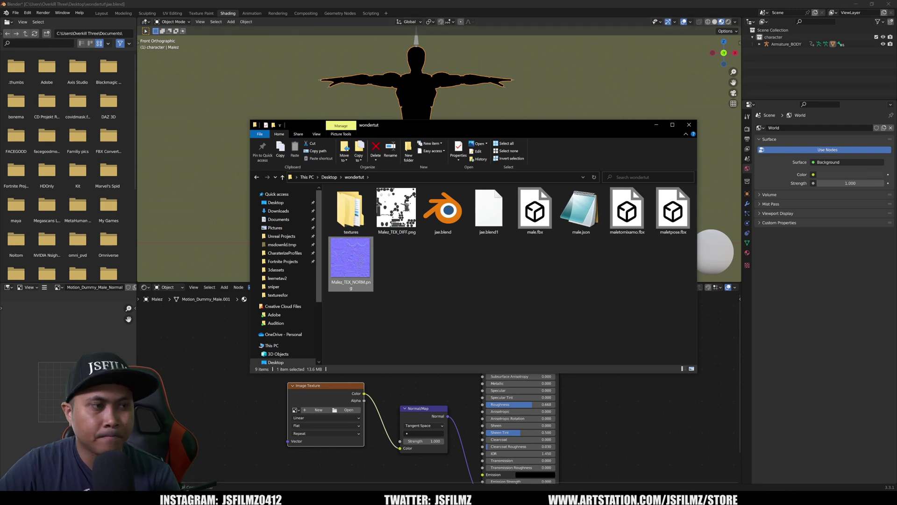
pyautogui.hotkey('alt', 'Tab')
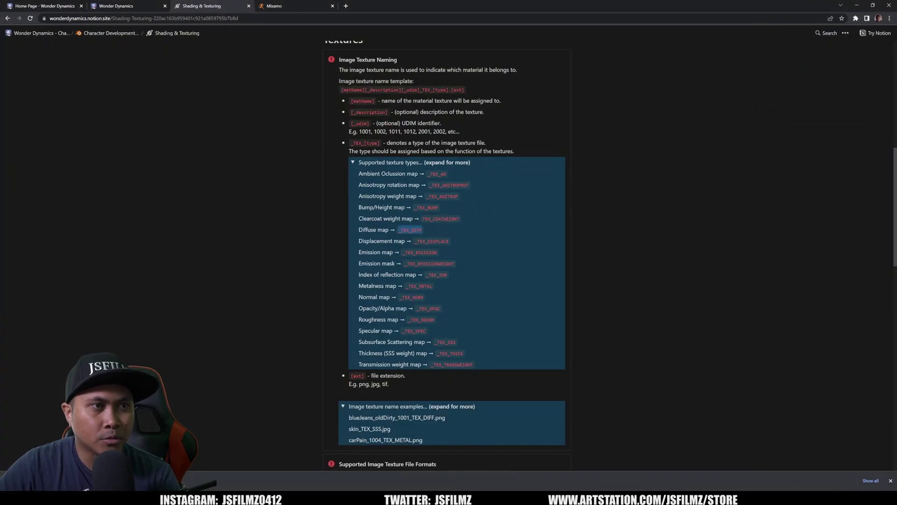
pyautogui.hotkey('alt', 'Tab')
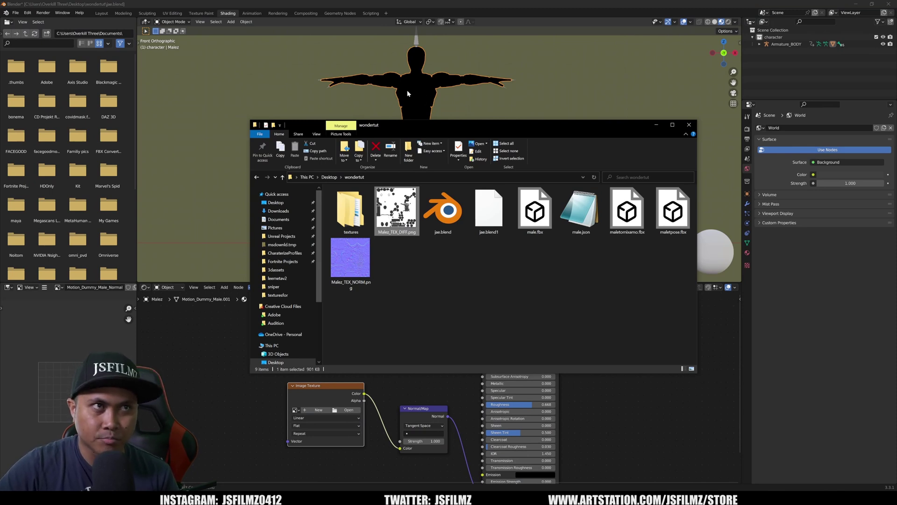
# Switch to Blender, load Malez_TEX_DIFF.png into the diffuse image texture node and move that node clear of the normal texture node.
pyautogui.click(760, 45)
pyautogui.click(776, 72)
pyautogui.moveTo(401, 306); pyautogui.dragTo(370, 312)
pyautogui.click(390, 330)
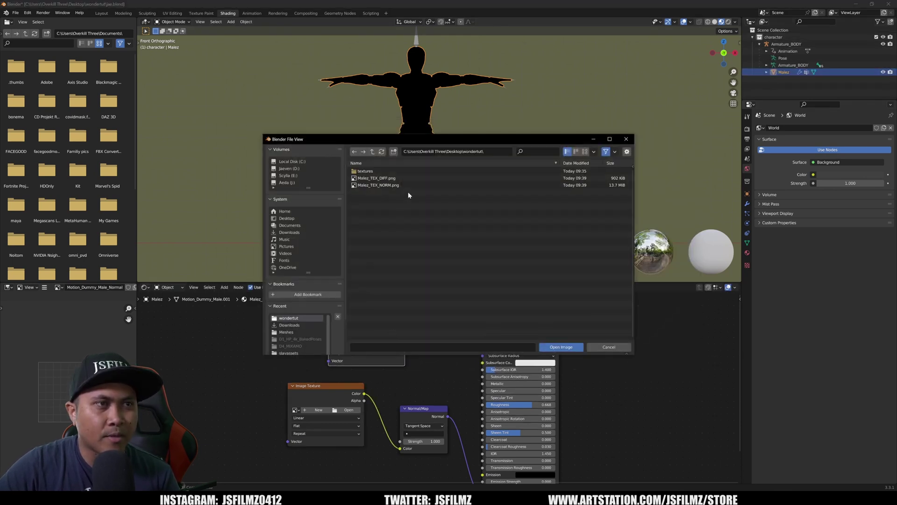
pyautogui.doubleClick(381, 179)
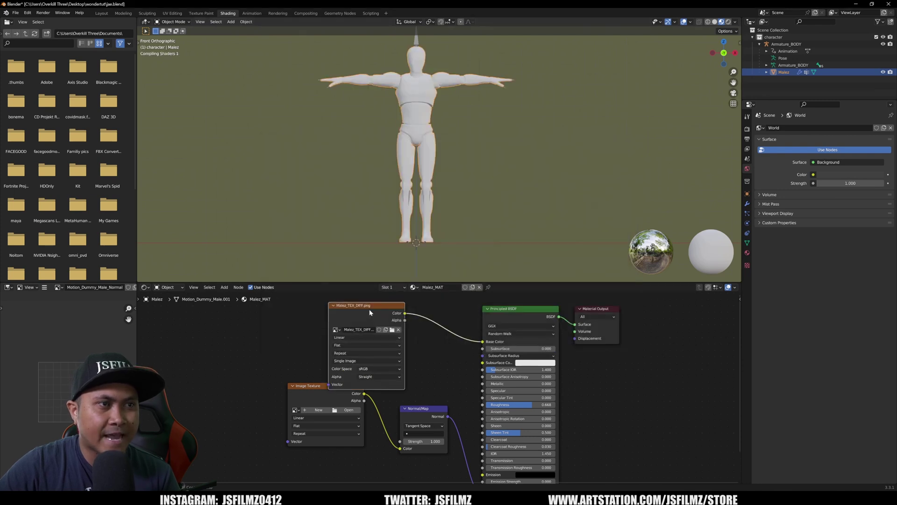
pyautogui.moveTo(377, 307); pyautogui.dragTo(390, 300)
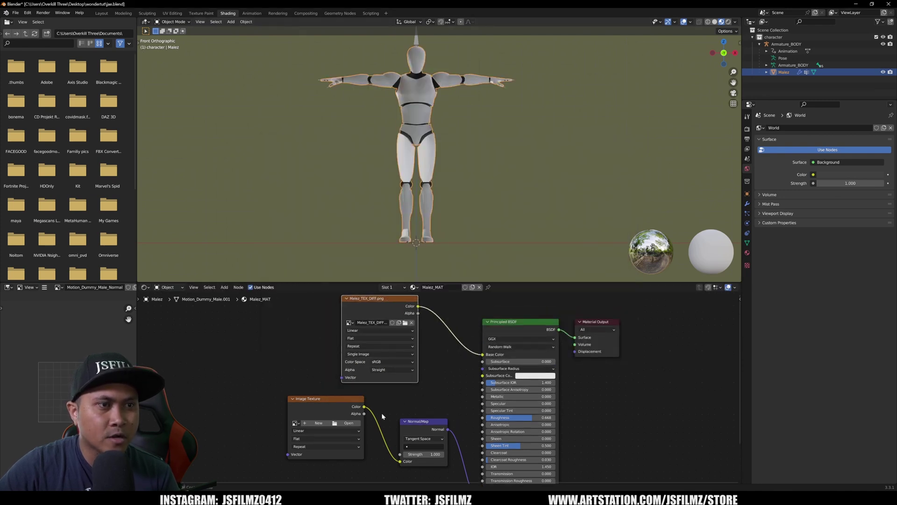
# Load Malez_TEX_NORM.png into the image texture node that feeds the Normal Map node.
pyautogui.click(350, 424)
pyautogui.doubleClick(393, 186)
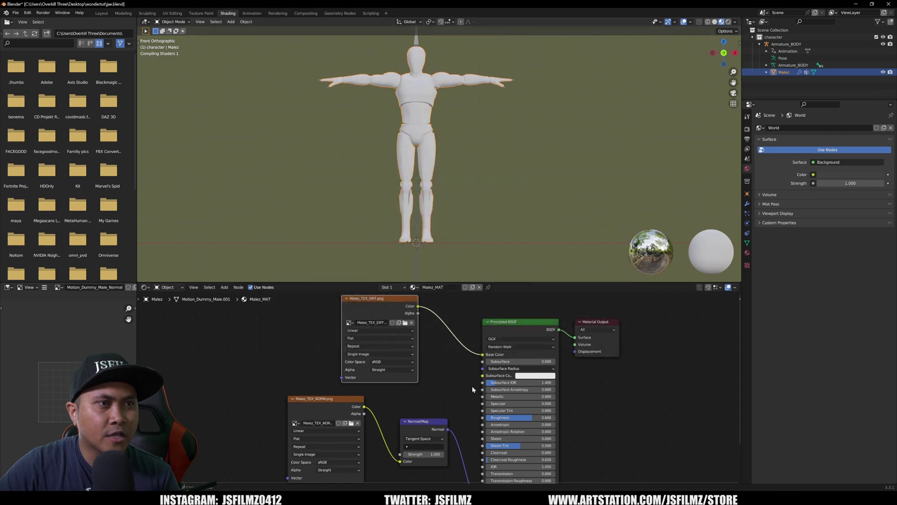
pyautogui.scroll(-2, 458, 399)
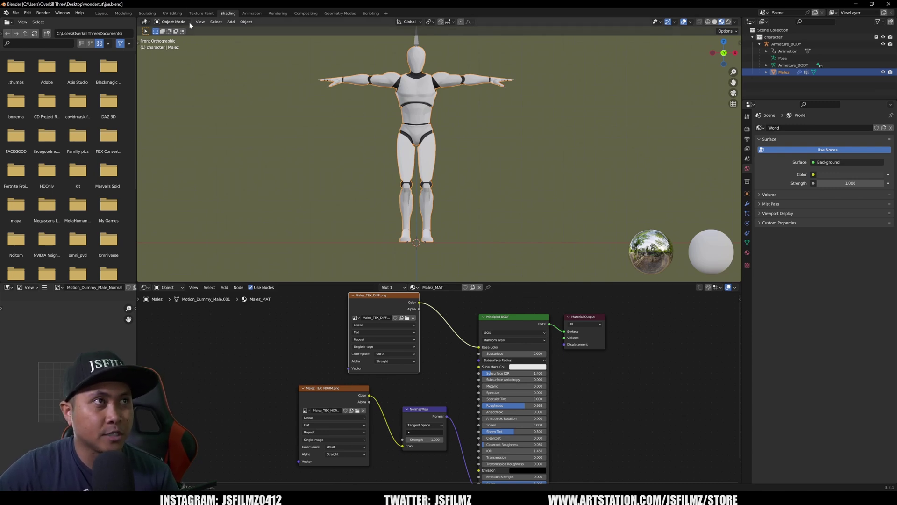
# Go to the Layout workspace, select the armature together with the Malez mesh and show their transform values.
pyautogui.click(111, 13)
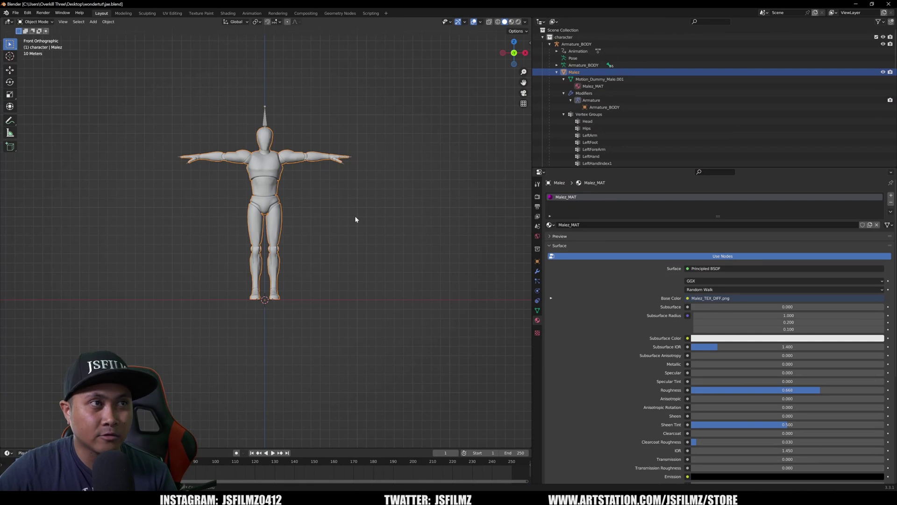
pyautogui.moveTo(143, 69); pyautogui.dragTo(398, 318)
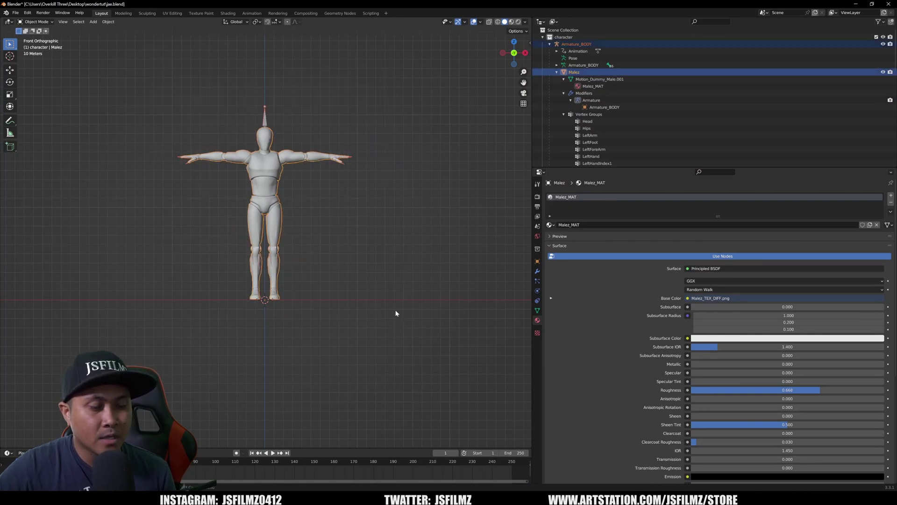
pyautogui.press('n')
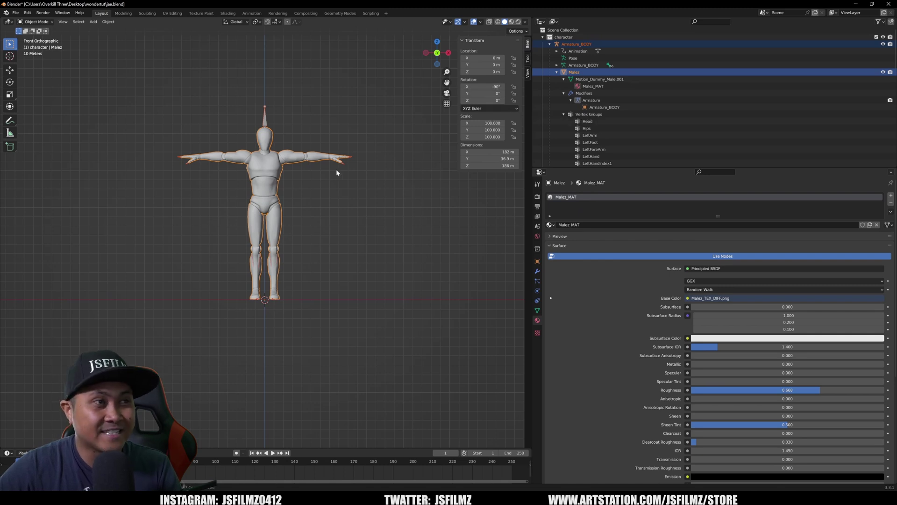
# Apply the location, rotation and scale of the selected armature and mesh.
pyautogui.hotkey('ctrl', 'a')
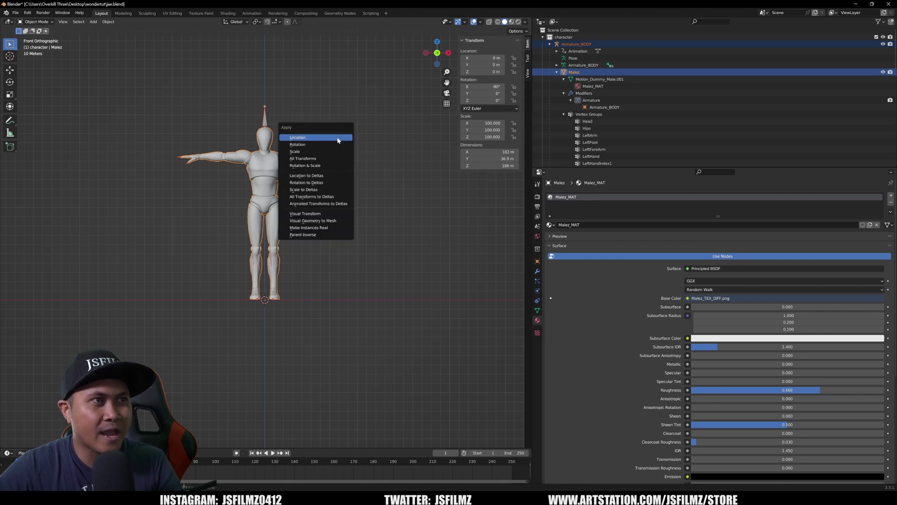
pyautogui.click(320, 146)
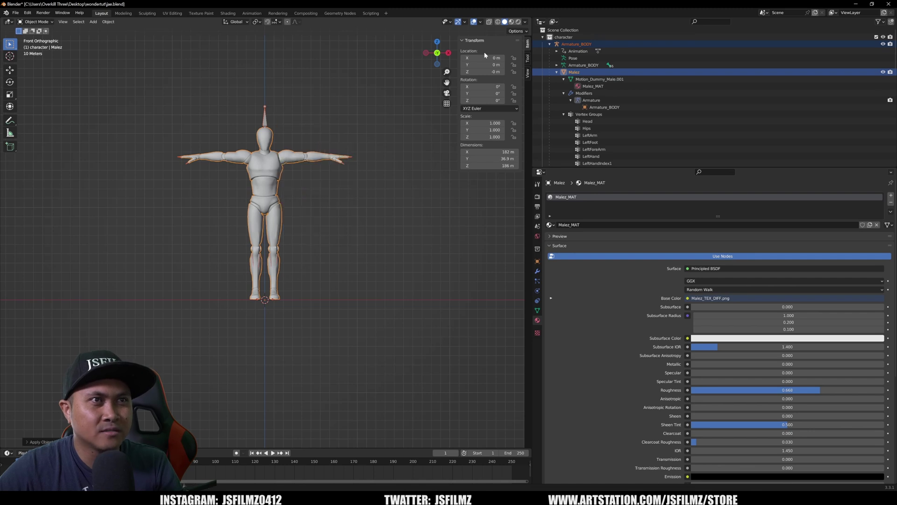
pyautogui.hotkey('ctrl', 'a')
pyautogui.click(377, 198)
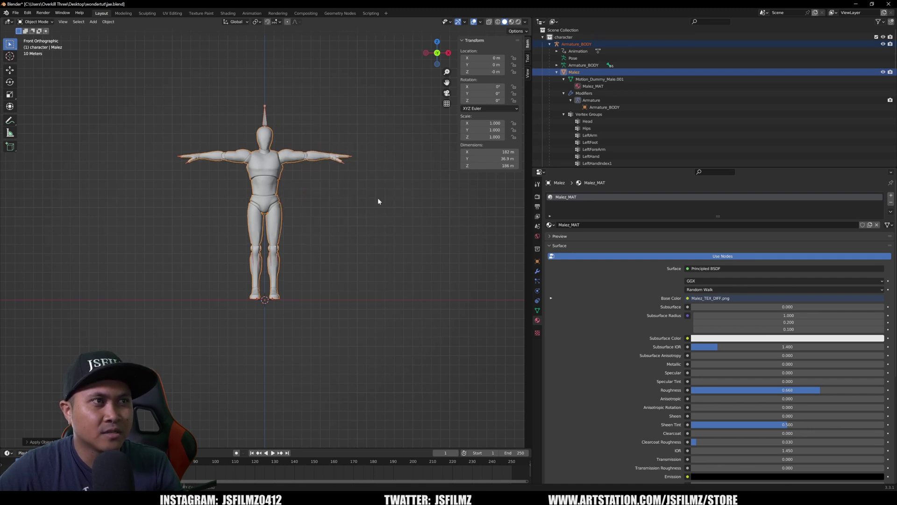
pyautogui.hotkey('ctrl', 'a')
pyautogui.click(362, 190)
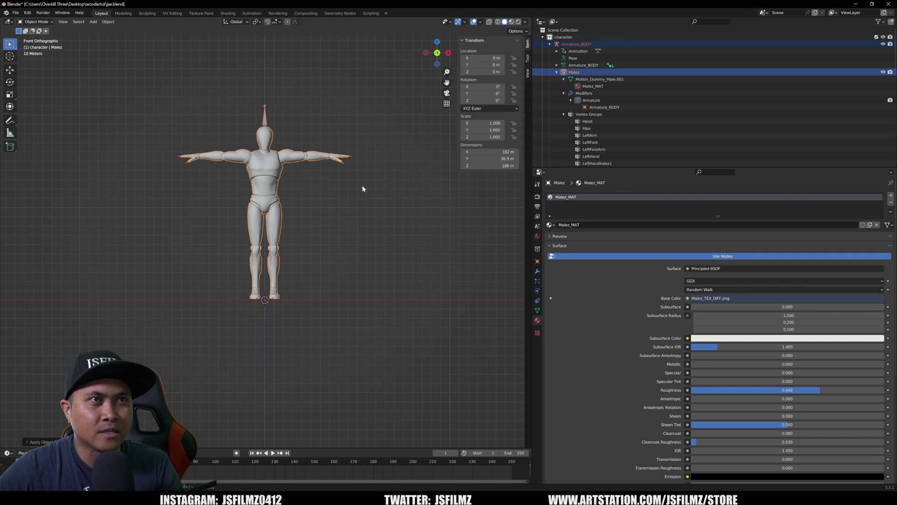
pyautogui.hotkey('ctrl', 'a')
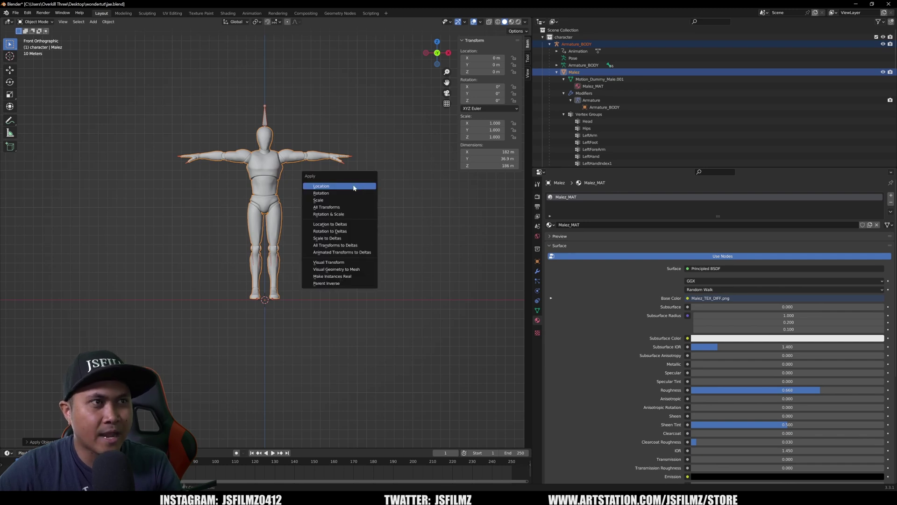
pyautogui.click(346, 200)
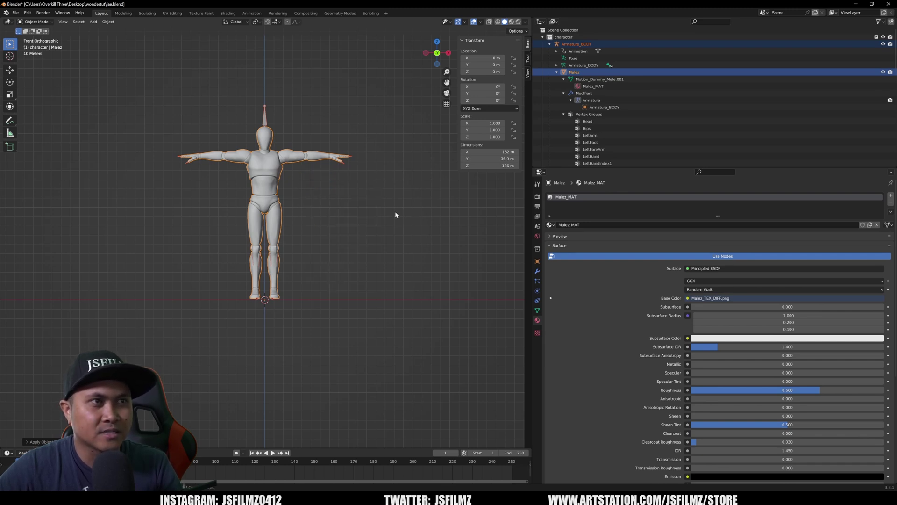
# Clear the combined selection, select the dummy and save jae.blend.
pyautogui.click(395, 213)
pyautogui.click(254, 186)
pyautogui.click(15, 13)
pyautogui.click(31, 60)
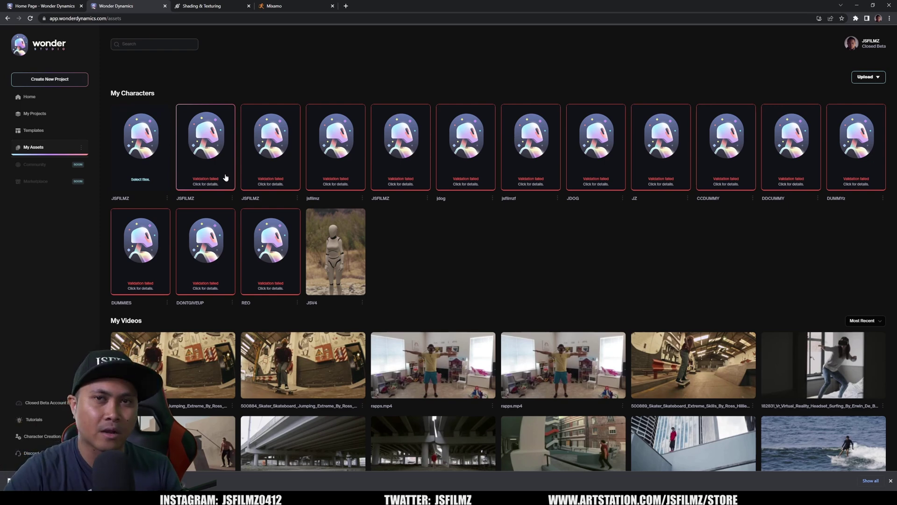
# Switch to Wonder Studio in the browser and examine the account balance and the options of a failed character.
pyautogui.click(871, 44)
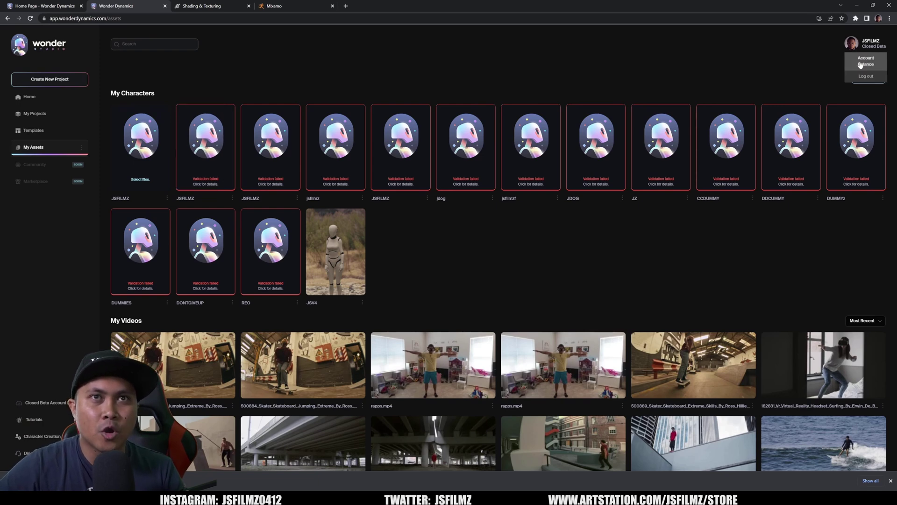
pyautogui.click(865, 62)
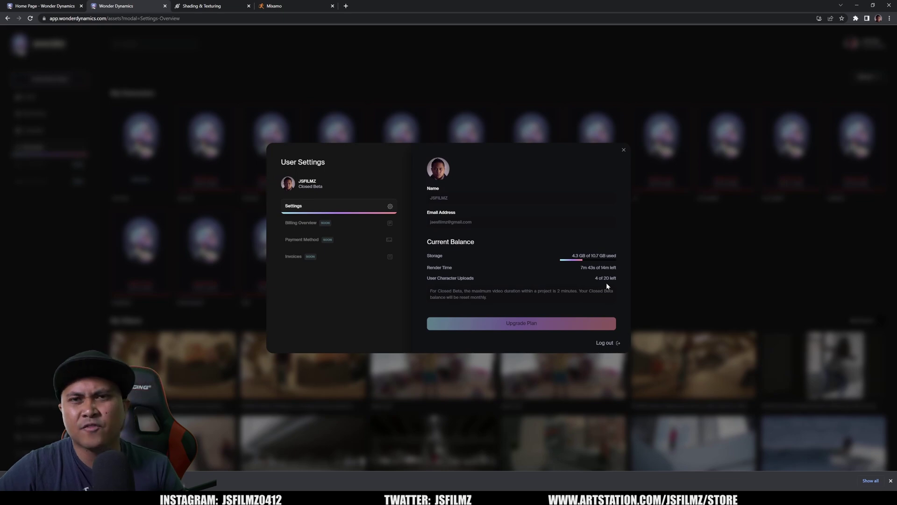
pyautogui.click(702, 259)
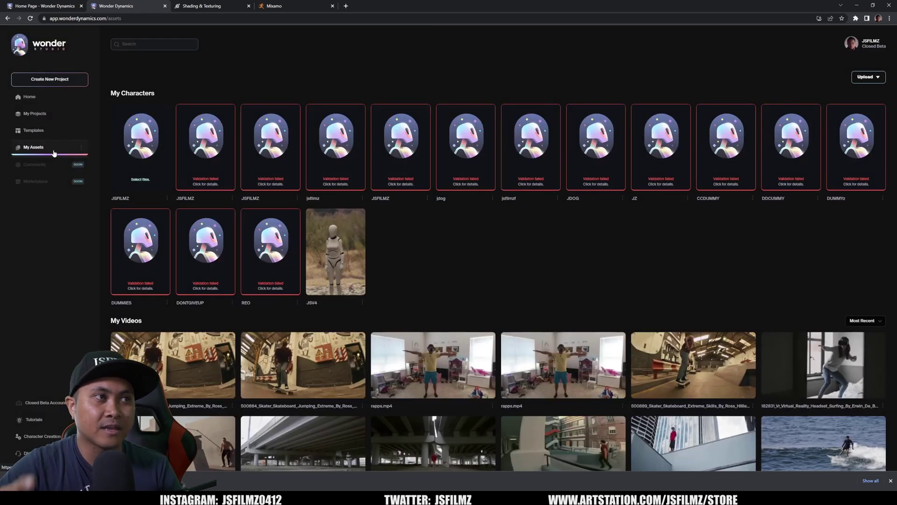
pyautogui.click(231, 199)
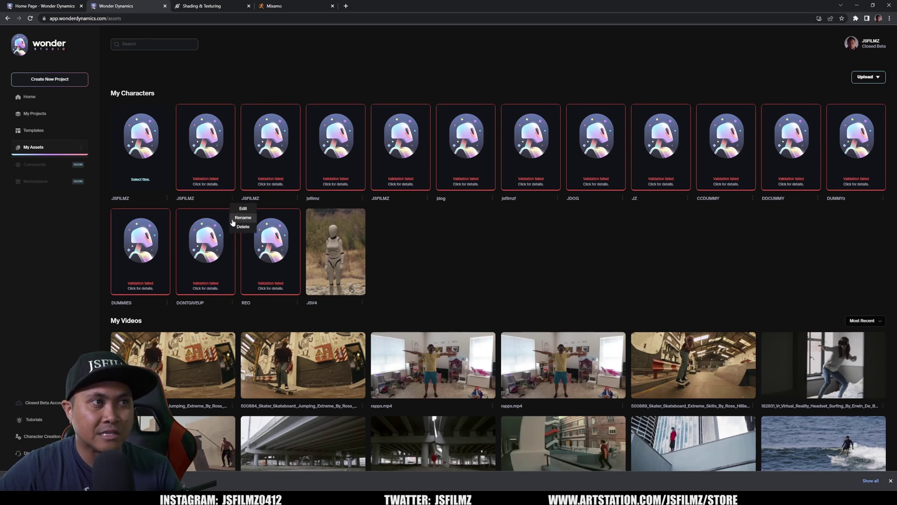
pyautogui.click(582, 253)
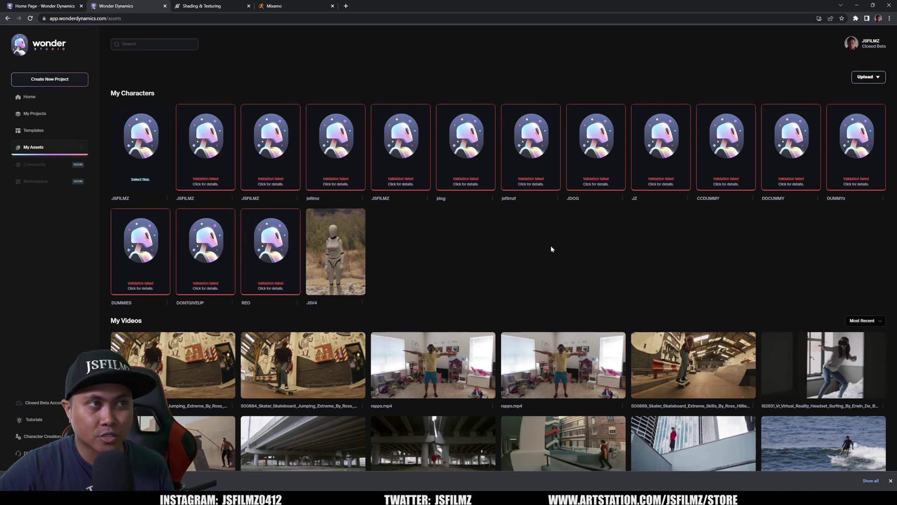
# Create a new character upload in My Assets with the character name Malez.
pyautogui.click(862, 78)
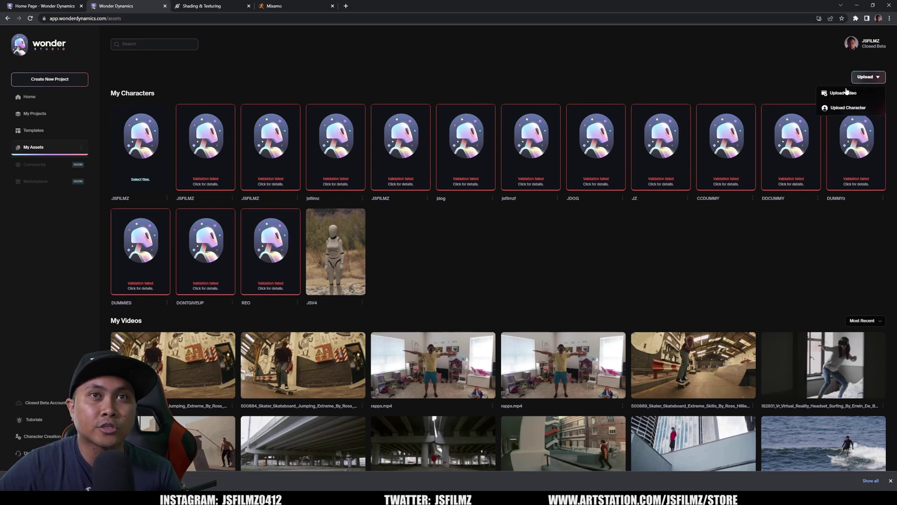
pyautogui.click(848, 107)
pyautogui.click(530, 246)
pyautogui.write('Malez')
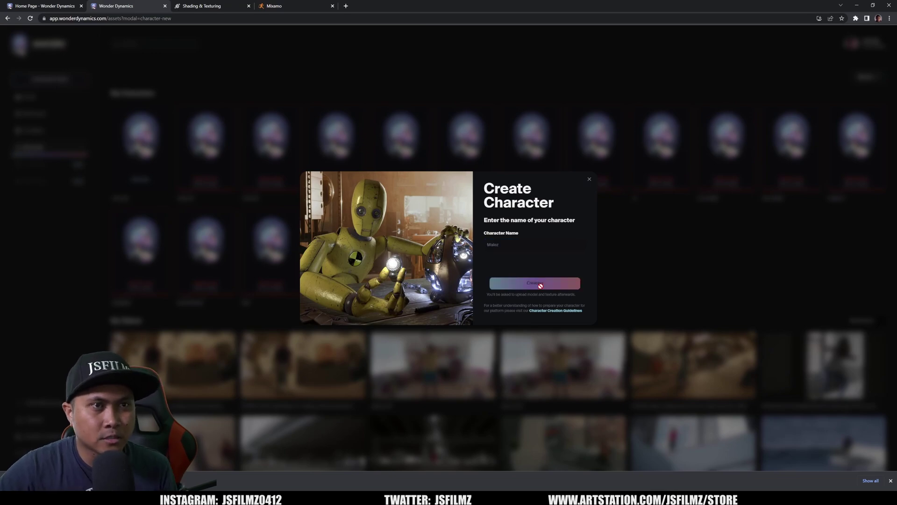
pyautogui.click(536, 283)
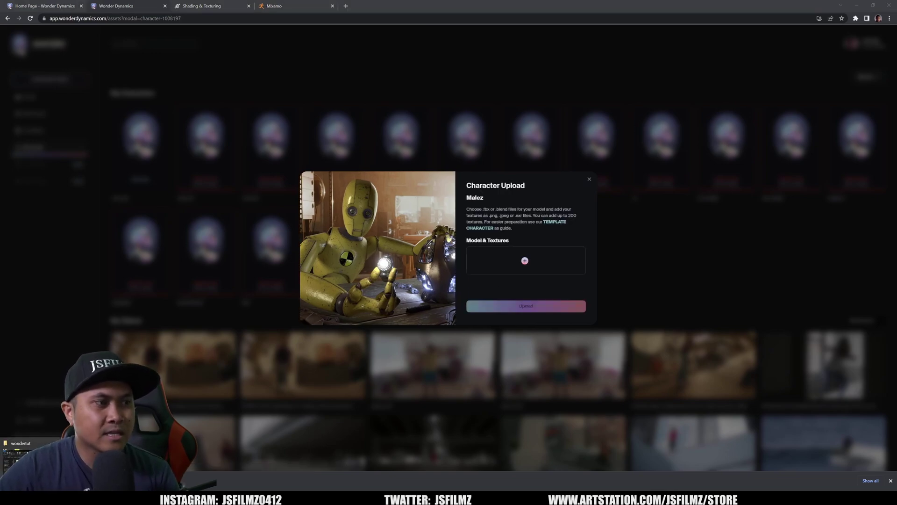
# Add jae.blend from the wondertut folder to the Malez character's Model & Textures files.
pyautogui.click(16, 456)
pyautogui.moveTo(455, 302); pyautogui.dragTo(495, 358)
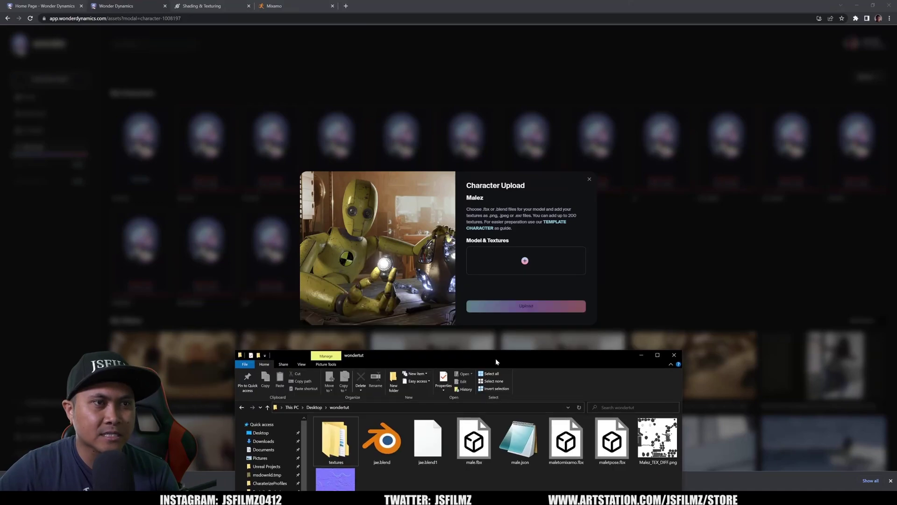
pyautogui.moveTo(382, 440); pyautogui.dragTo(513, 267)
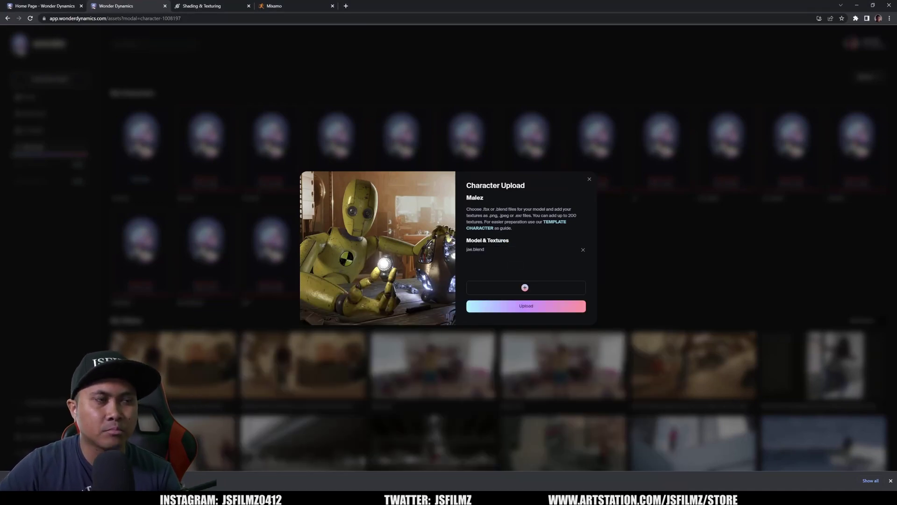
# Add the textures Malez_TEX_DIFF.png and Malez_TEX_NORM.png from the wondertut folder to the Malez character's Model & Textures files.
pyautogui.click(17, 455)
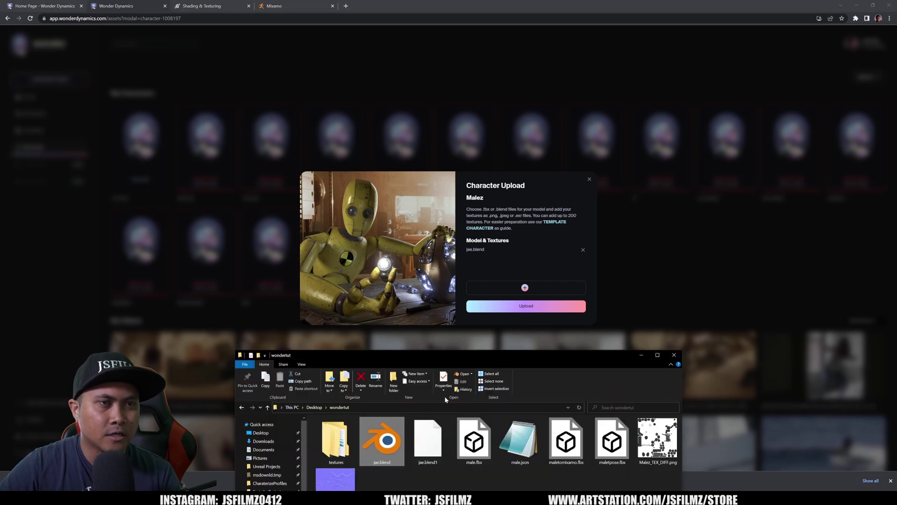
pyautogui.moveTo(462, 358); pyautogui.dragTo(450, 344)
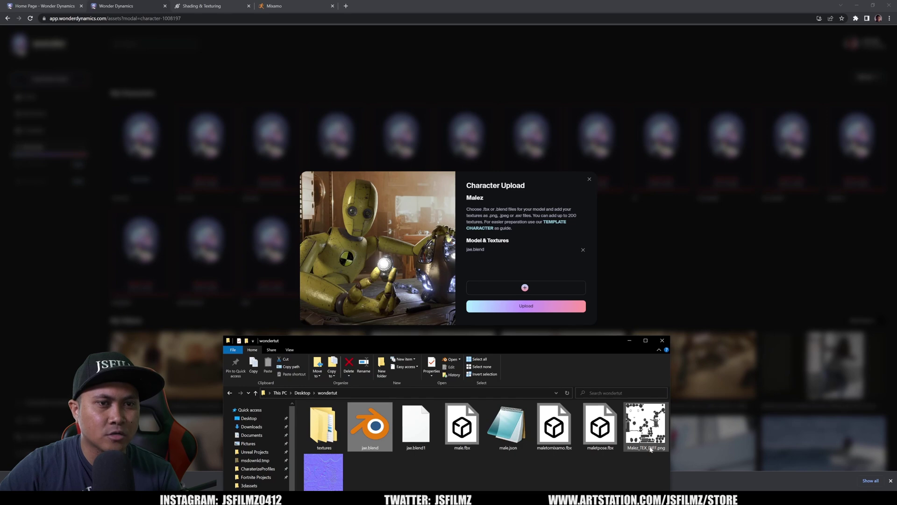
pyautogui.moveTo(652, 444); pyautogui.dragTo(518, 290)
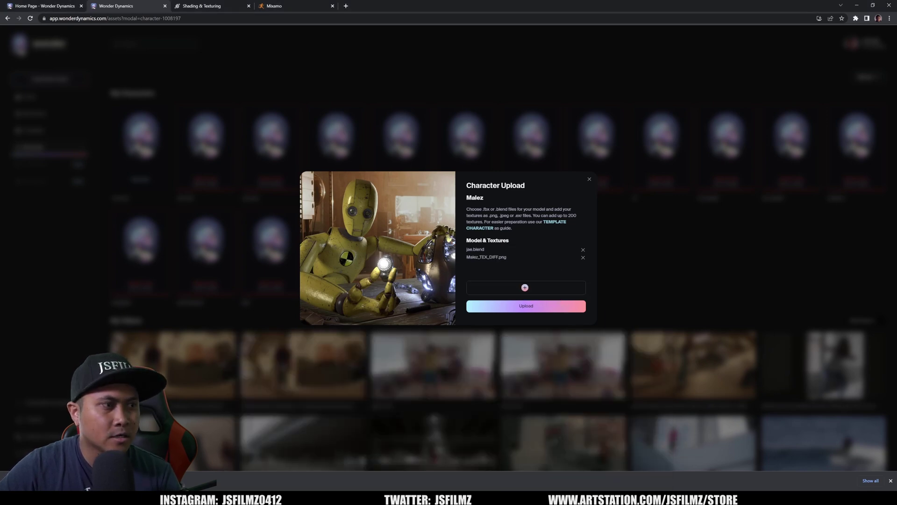
pyautogui.hotkey('alt', 'Tab')
pyautogui.moveTo(324, 472); pyautogui.dragTo(512, 285)
# Upload the Malez character's files, run the character validation and close the character window.
pyautogui.click(504, 309)
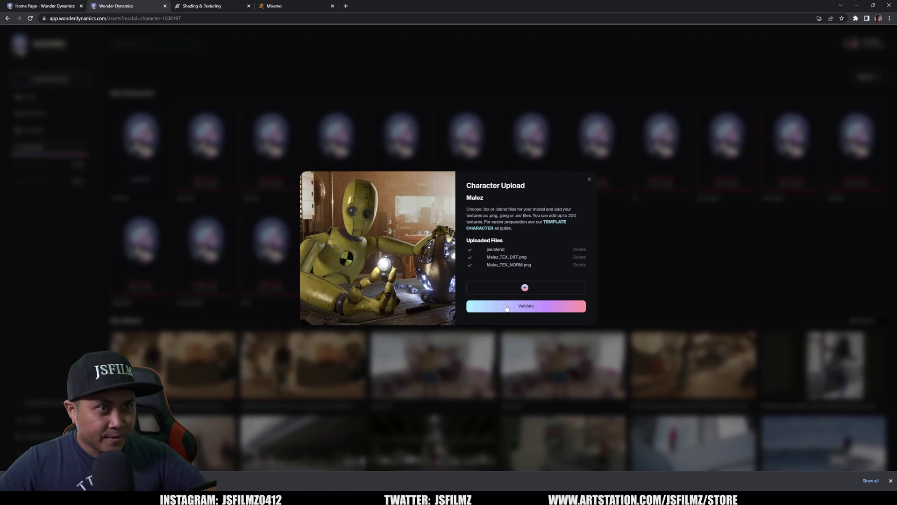
pyautogui.click(533, 307)
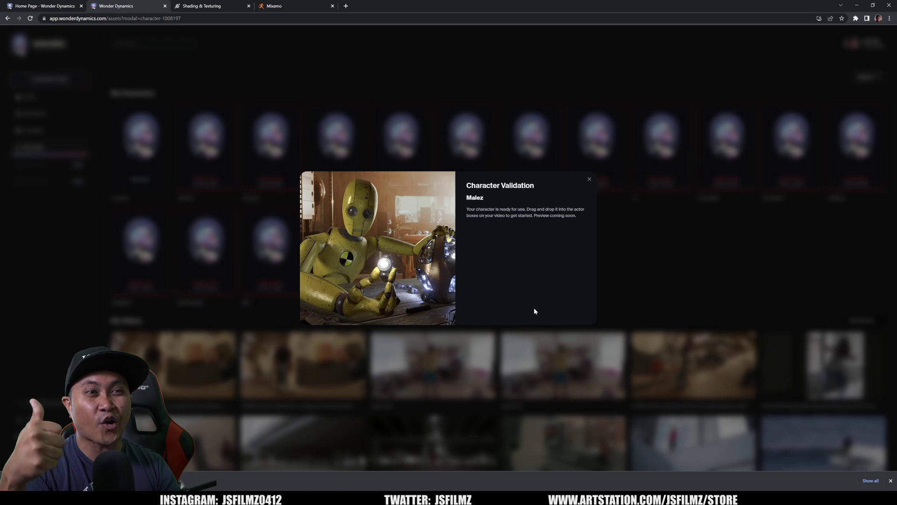
pyautogui.click(589, 181)
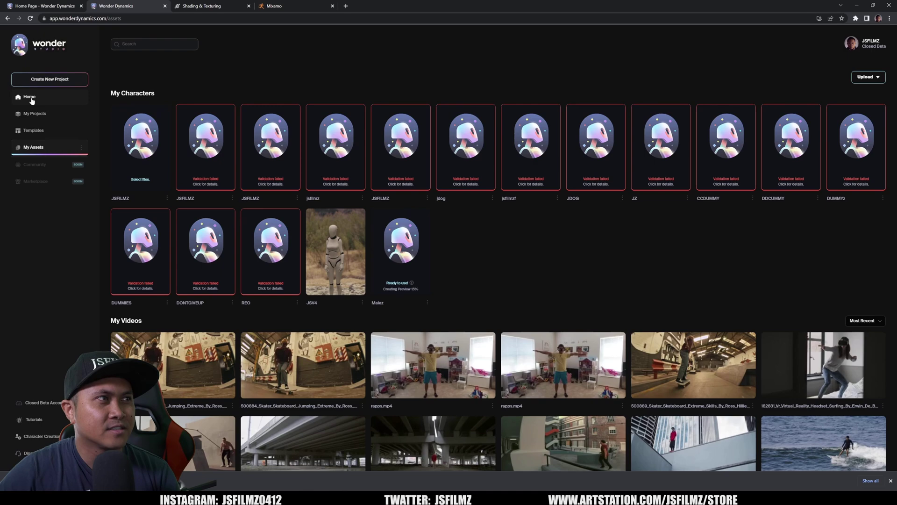
# Create a new Live Action Easy project.
pyautogui.click(50, 79)
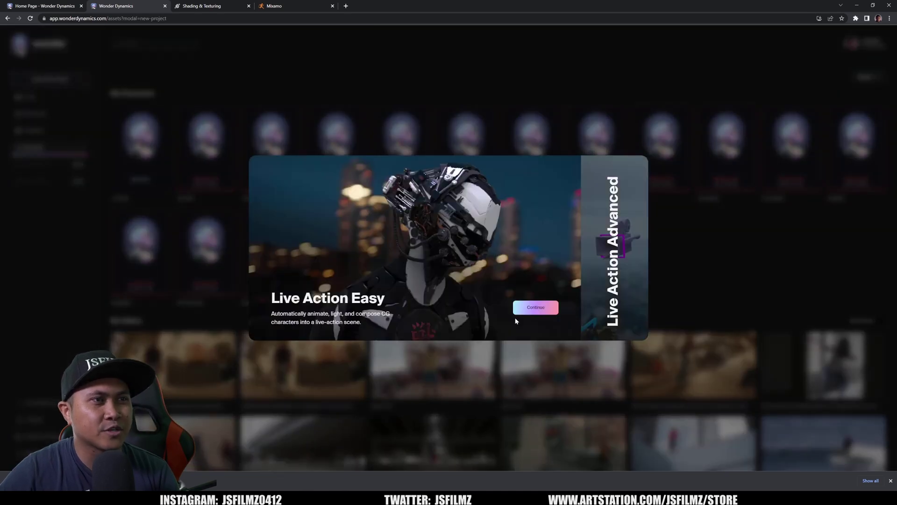
pyautogui.click(600, 297)
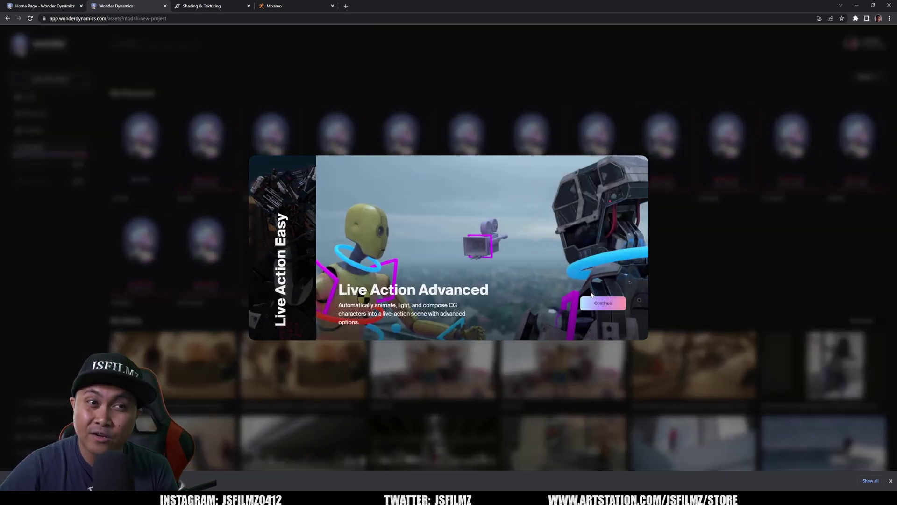
pyautogui.click(283, 268)
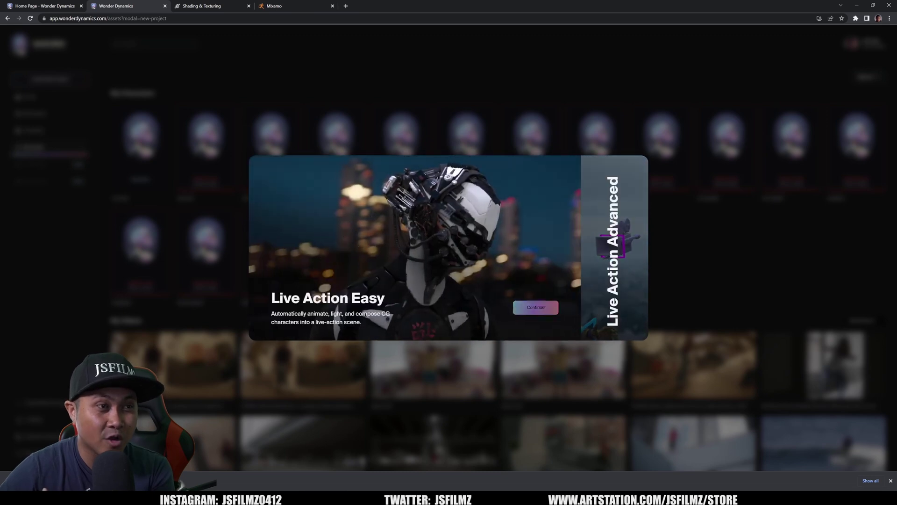
pyautogui.click(529, 311)
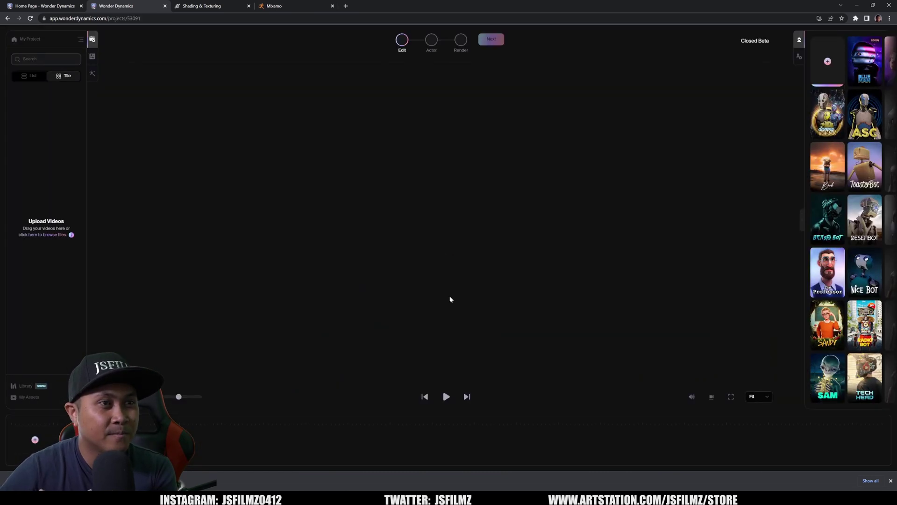
# Show the Downloads files as thumbnails and upload the 500884 skater skateboard jumping MP4 clip to the project.
pyautogui.click(53, 235)
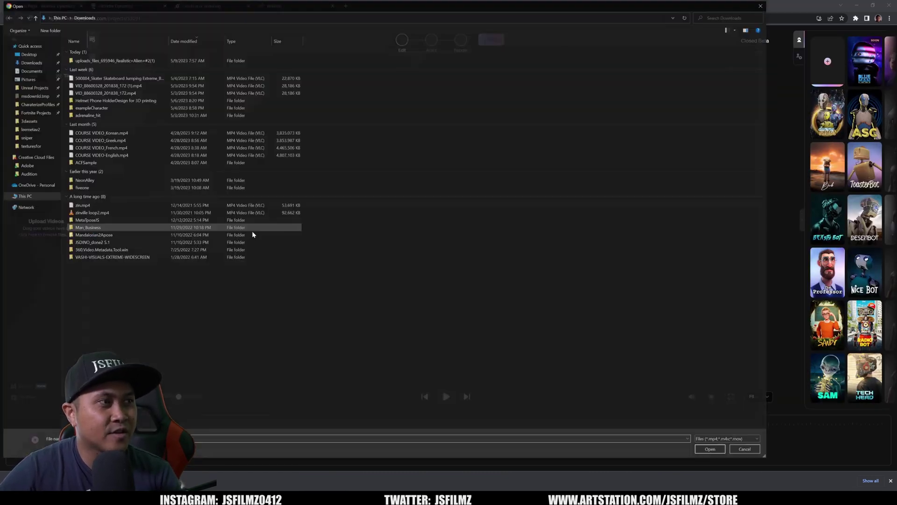
pyautogui.rightClick(141, 304)
pyautogui.moveTo(159, 308)
pyautogui.click(255, 316)
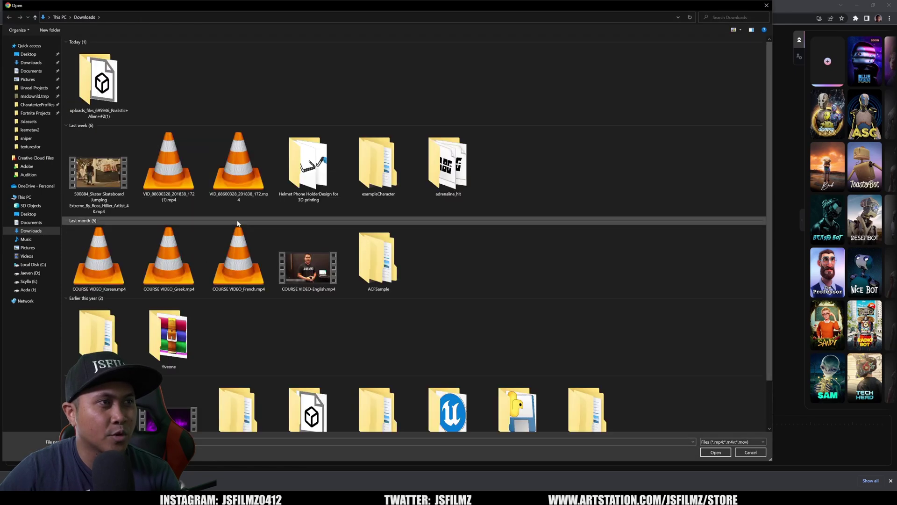
pyautogui.doubleClick(97, 164)
pyautogui.moveTo(70, 143); pyautogui.dragTo(349, 210)
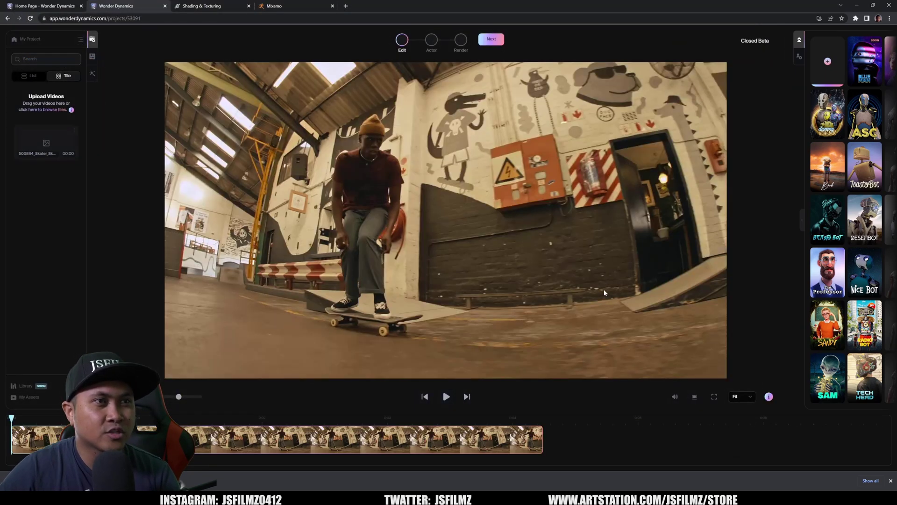
# Proceed to the Actor stage, move the playhead slightly past the clip's start and scan that frame for actors.
pyautogui.click(491, 39)
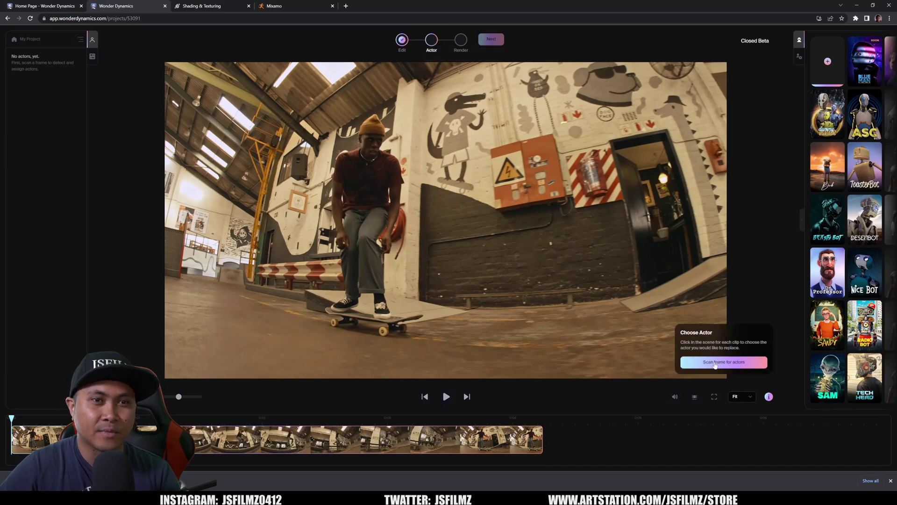
pyautogui.click(48, 420)
pyautogui.click(40, 419)
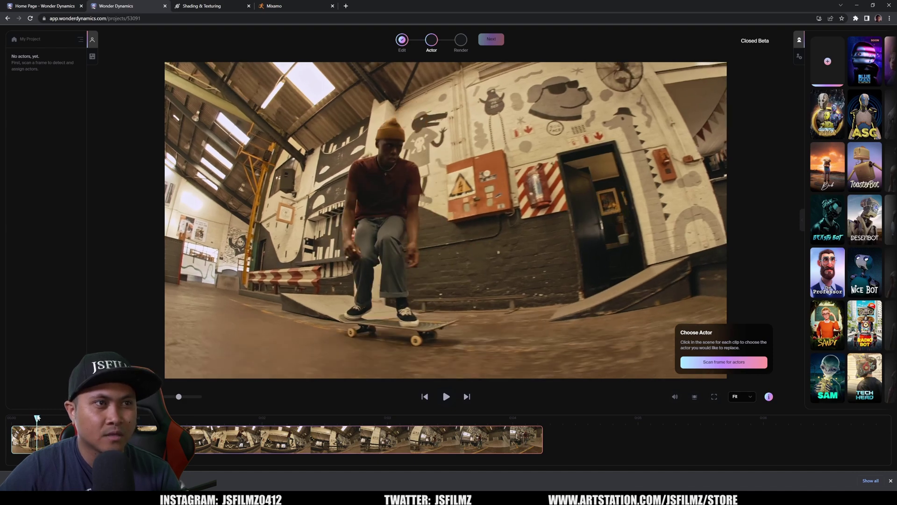
pyautogui.moveTo(45, 417); pyautogui.dragTo(51, 419)
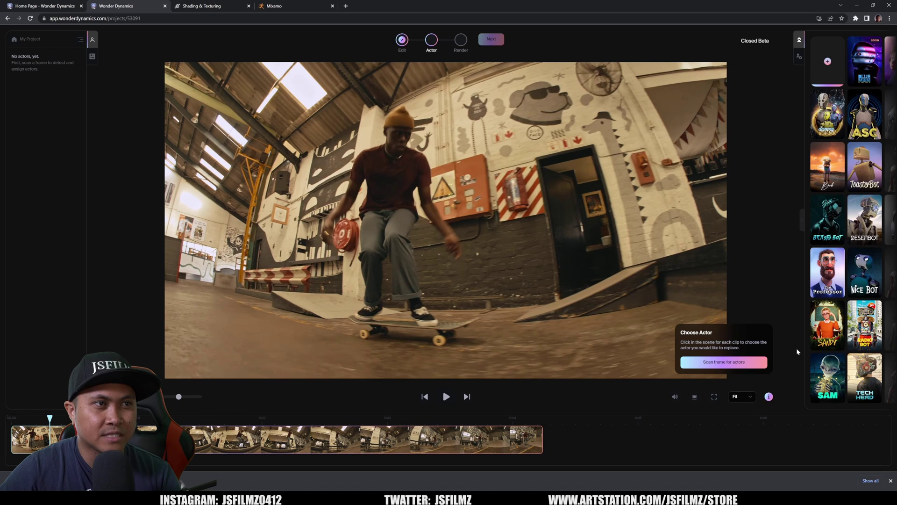
pyautogui.click(747, 362)
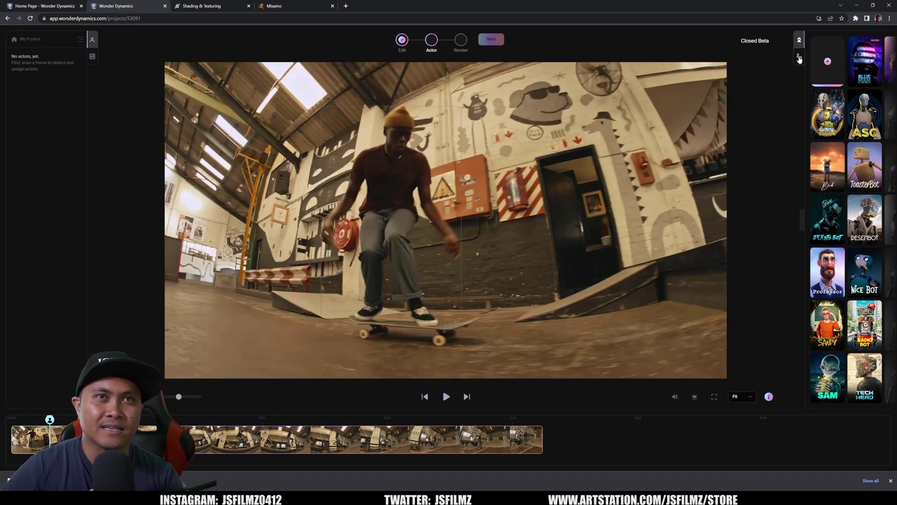
# Select the detected skater and assign the custom character Malez to him.
pyautogui.click(443, 189)
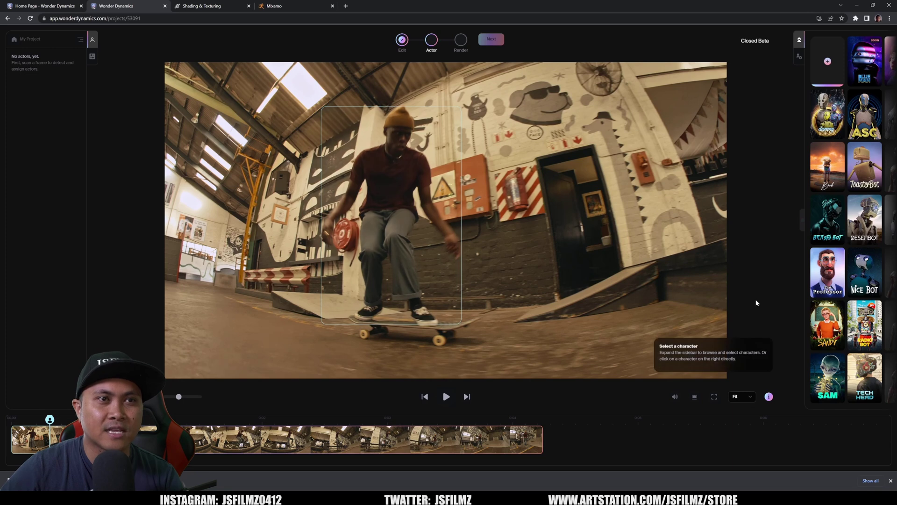
pyautogui.click(800, 57)
pyautogui.scroll(-5, 837, 303)
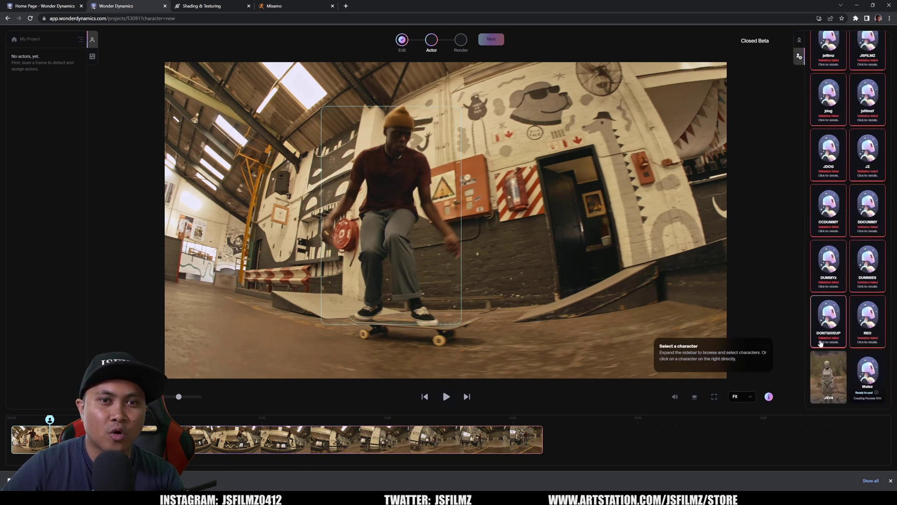
pyautogui.moveTo(864, 394); pyautogui.dragTo(401, 252)
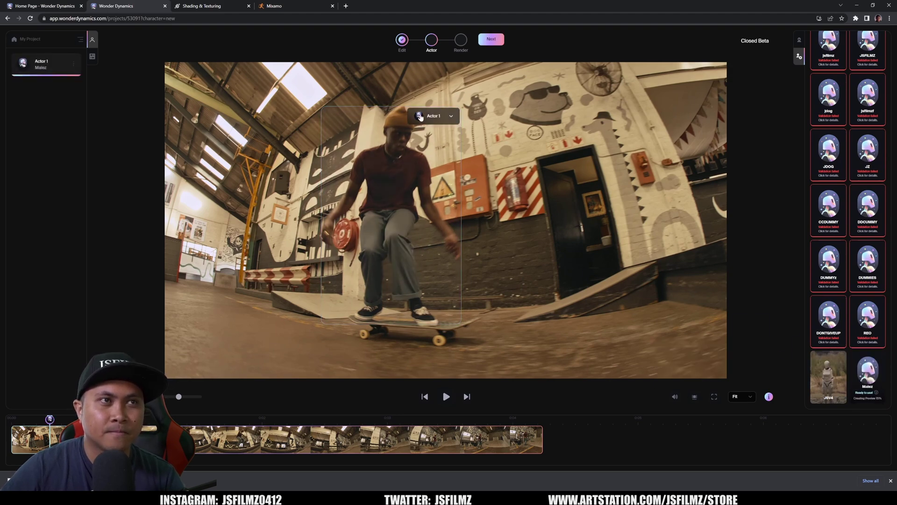
# Proceed to the Render stage and start processing the final composition at 720p in MP4 format.
pyautogui.click(486, 42)
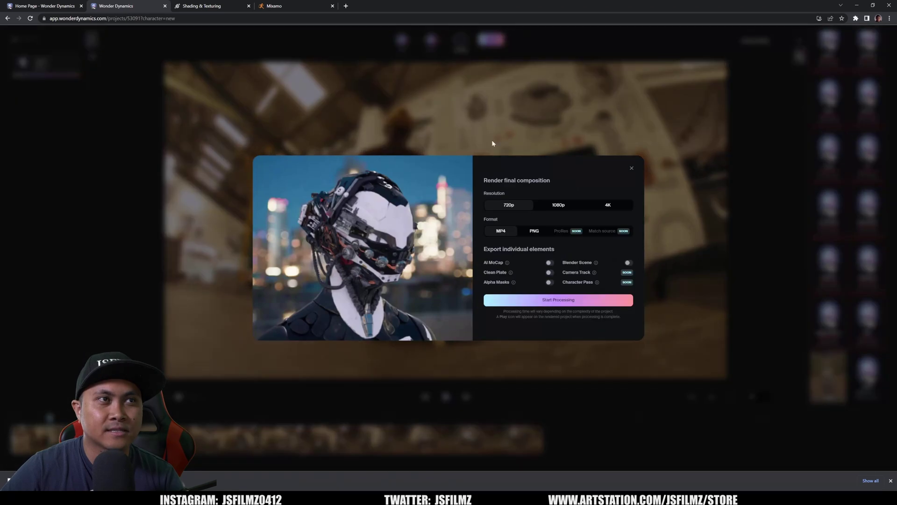
pyautogui.click(555, 306)
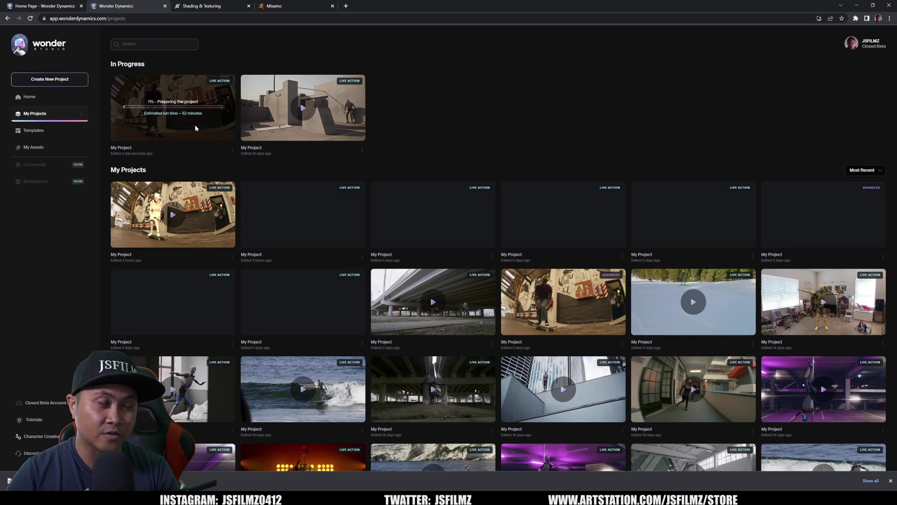
# Examine the finished skateboard render in the most recent completed project and close its preview.
pyautogui.click(176, 223)
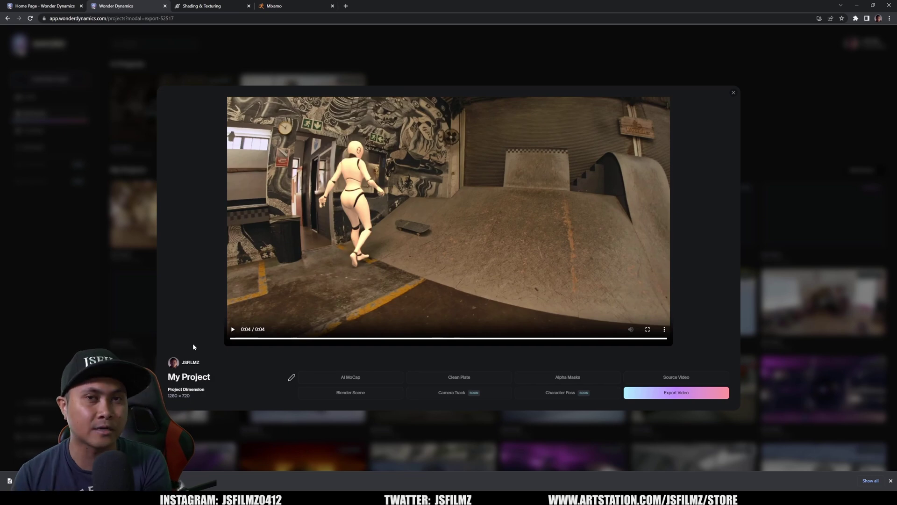
pyautogui.press('Escape')
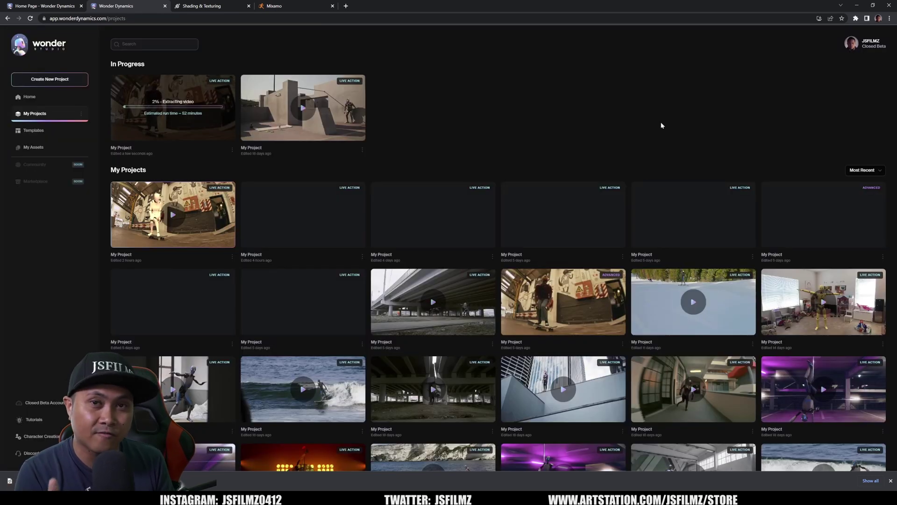